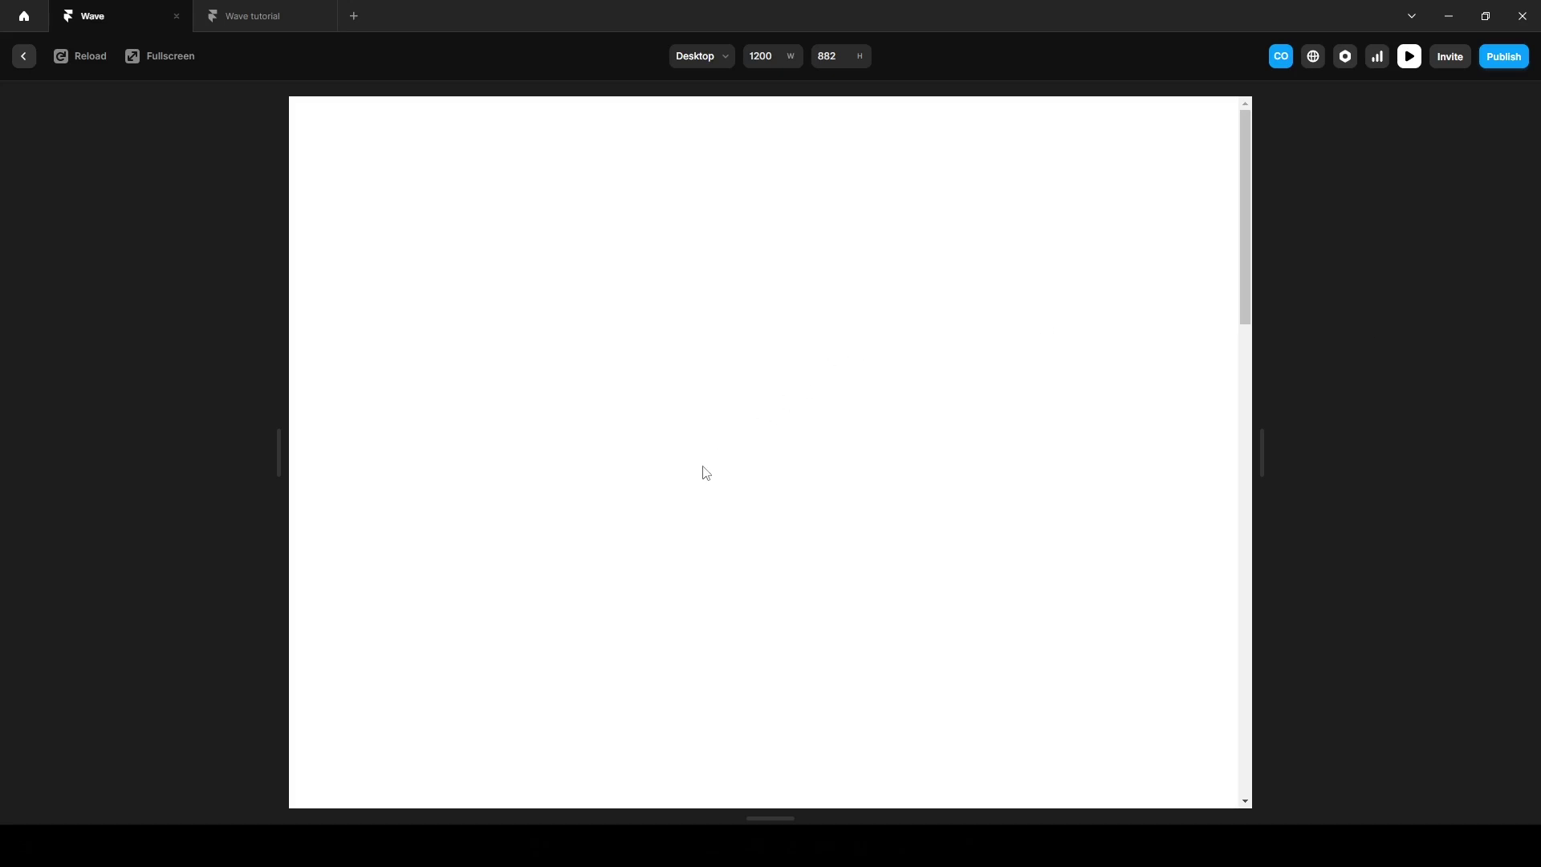
Scroll down and up through the finished wave preview, then return to the Wave project editor.
scroll(811, 509, "down", 5)
scroll(815, 510, "down", 5)
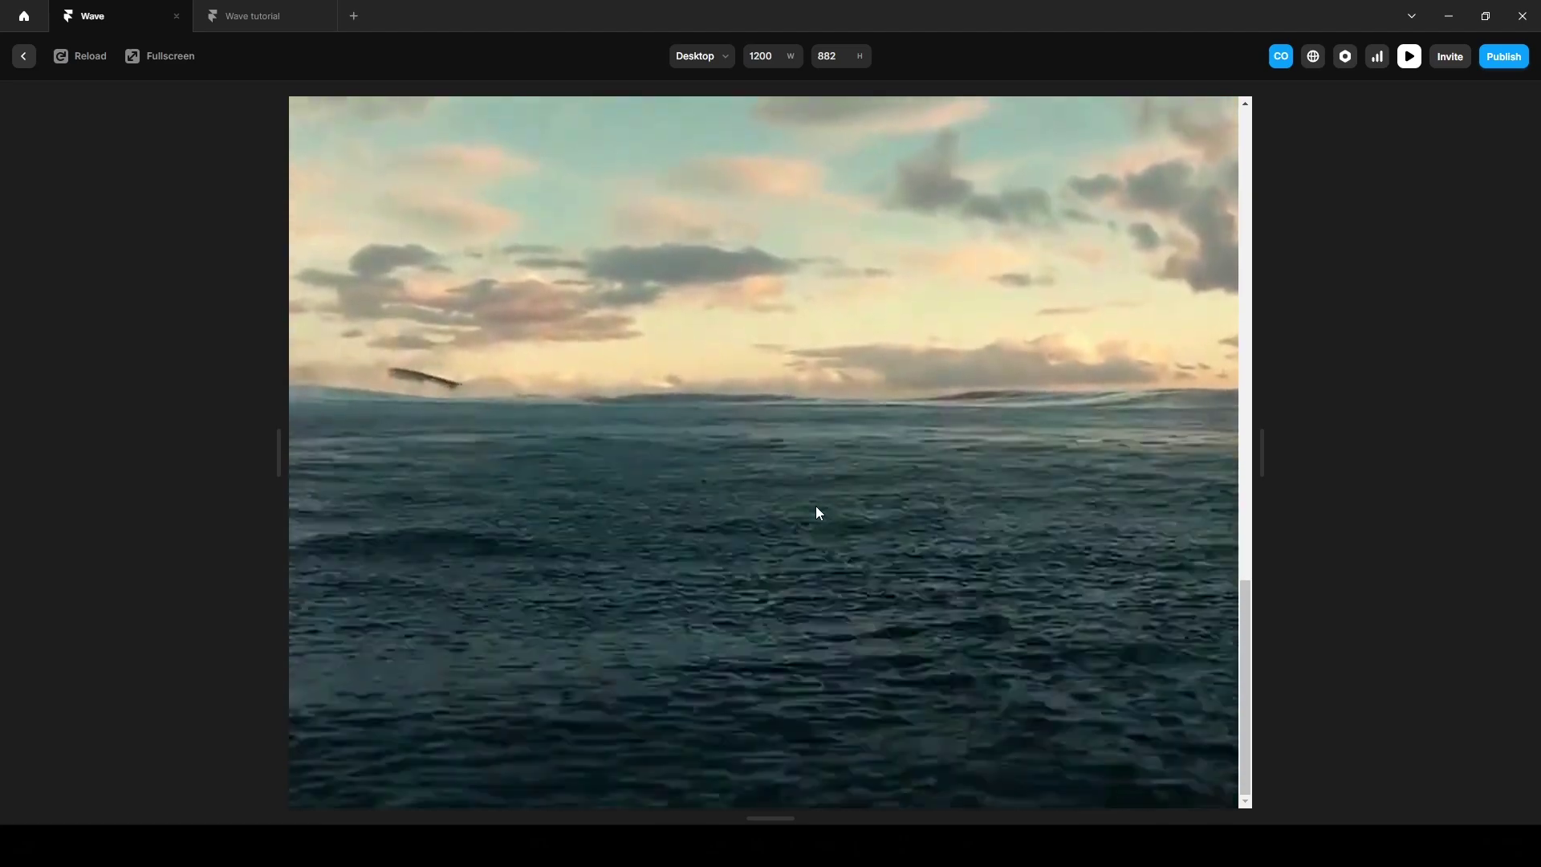
scroll(816, 507, "up", 3)
scroll(817, 512, "up", 3)
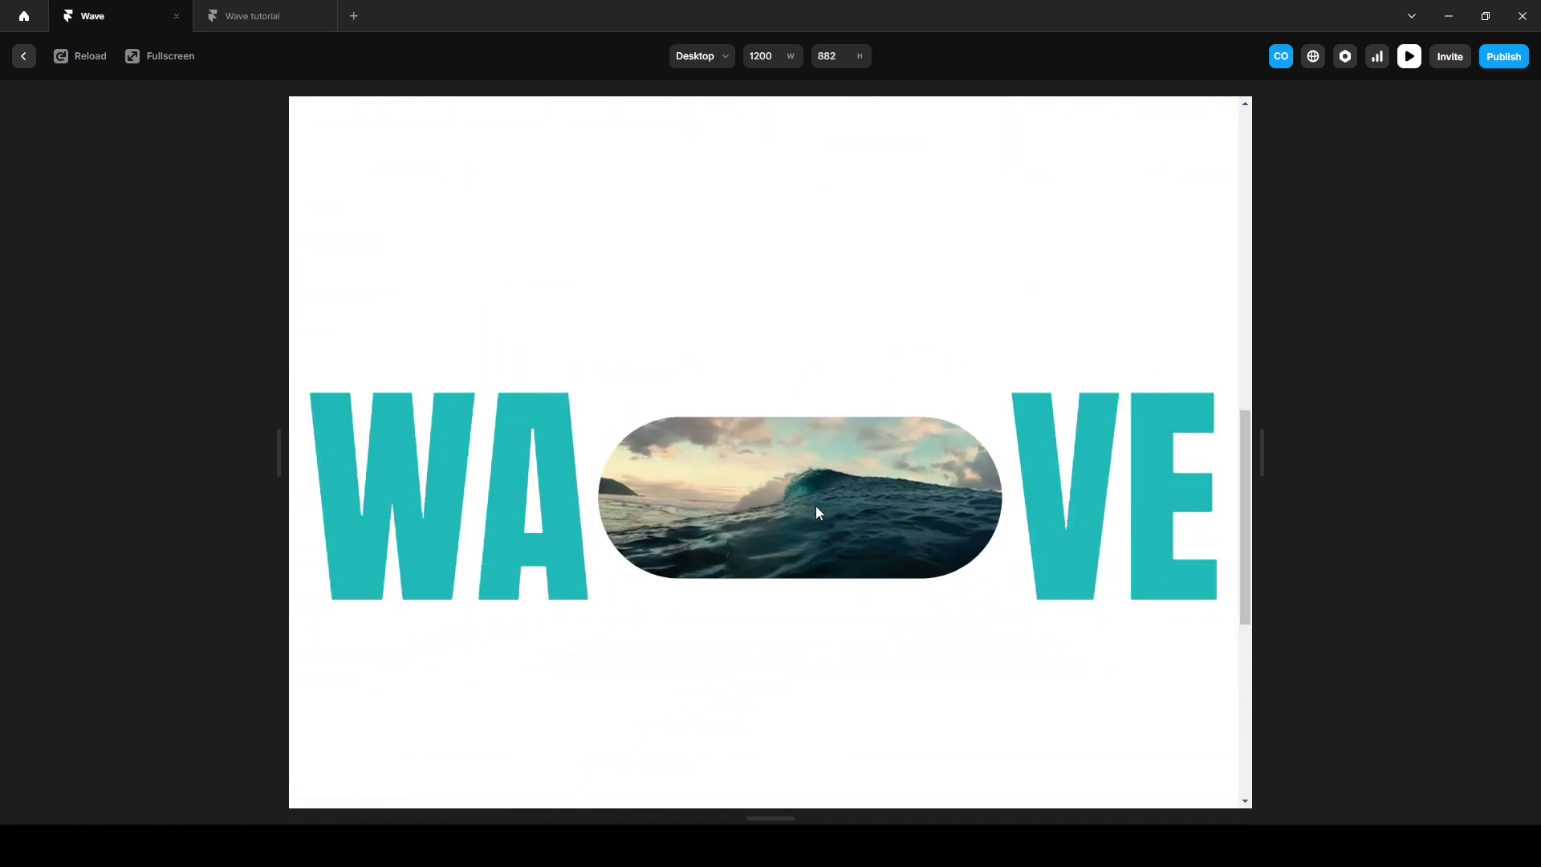
scroll(818, 512, "up", 3)
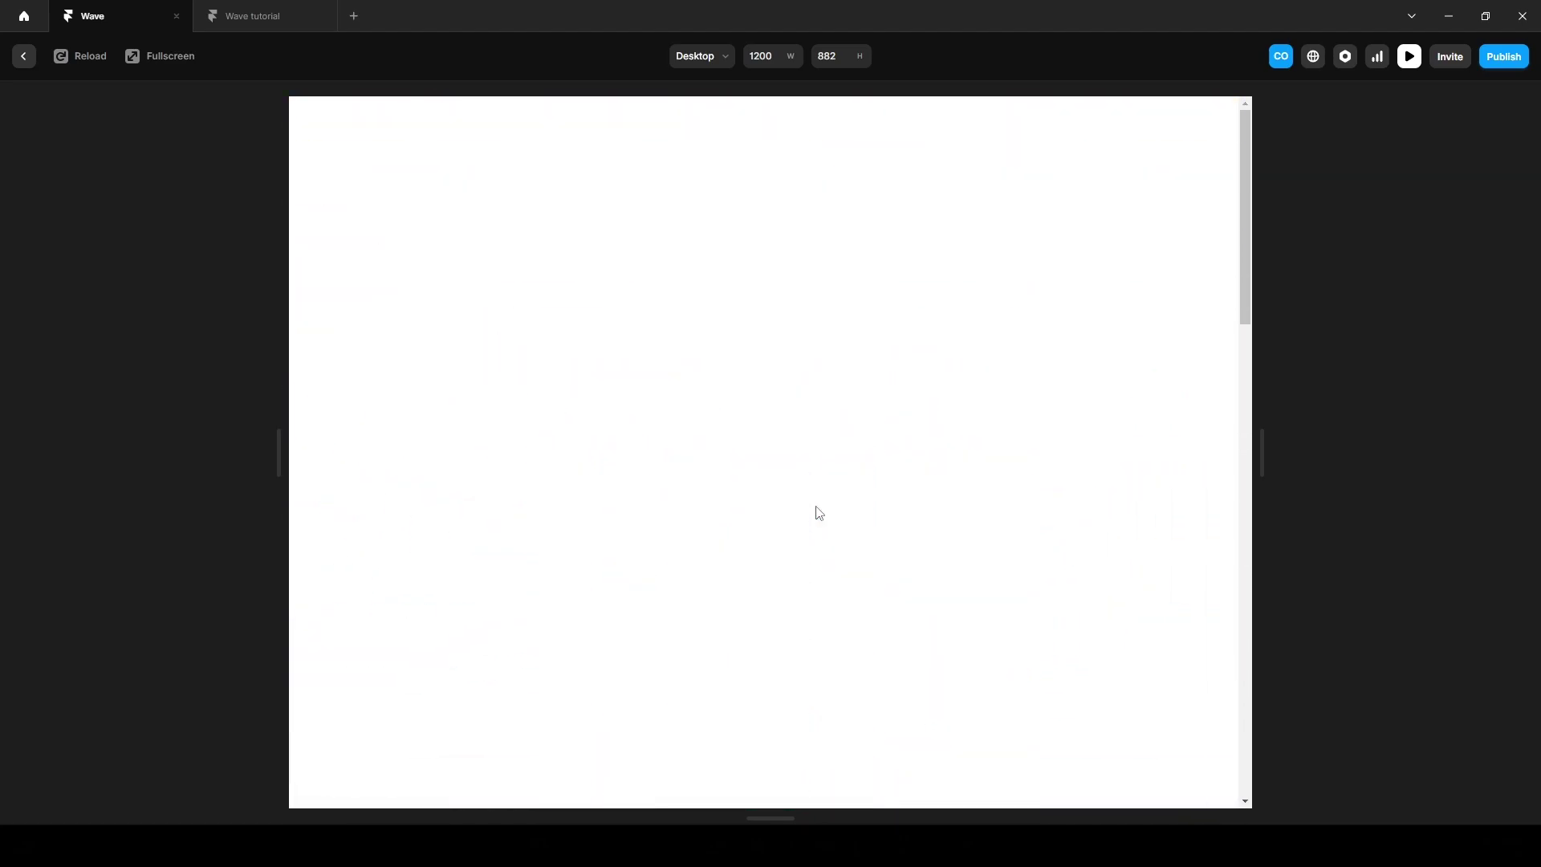
scroll(819, 512, "down", 3)
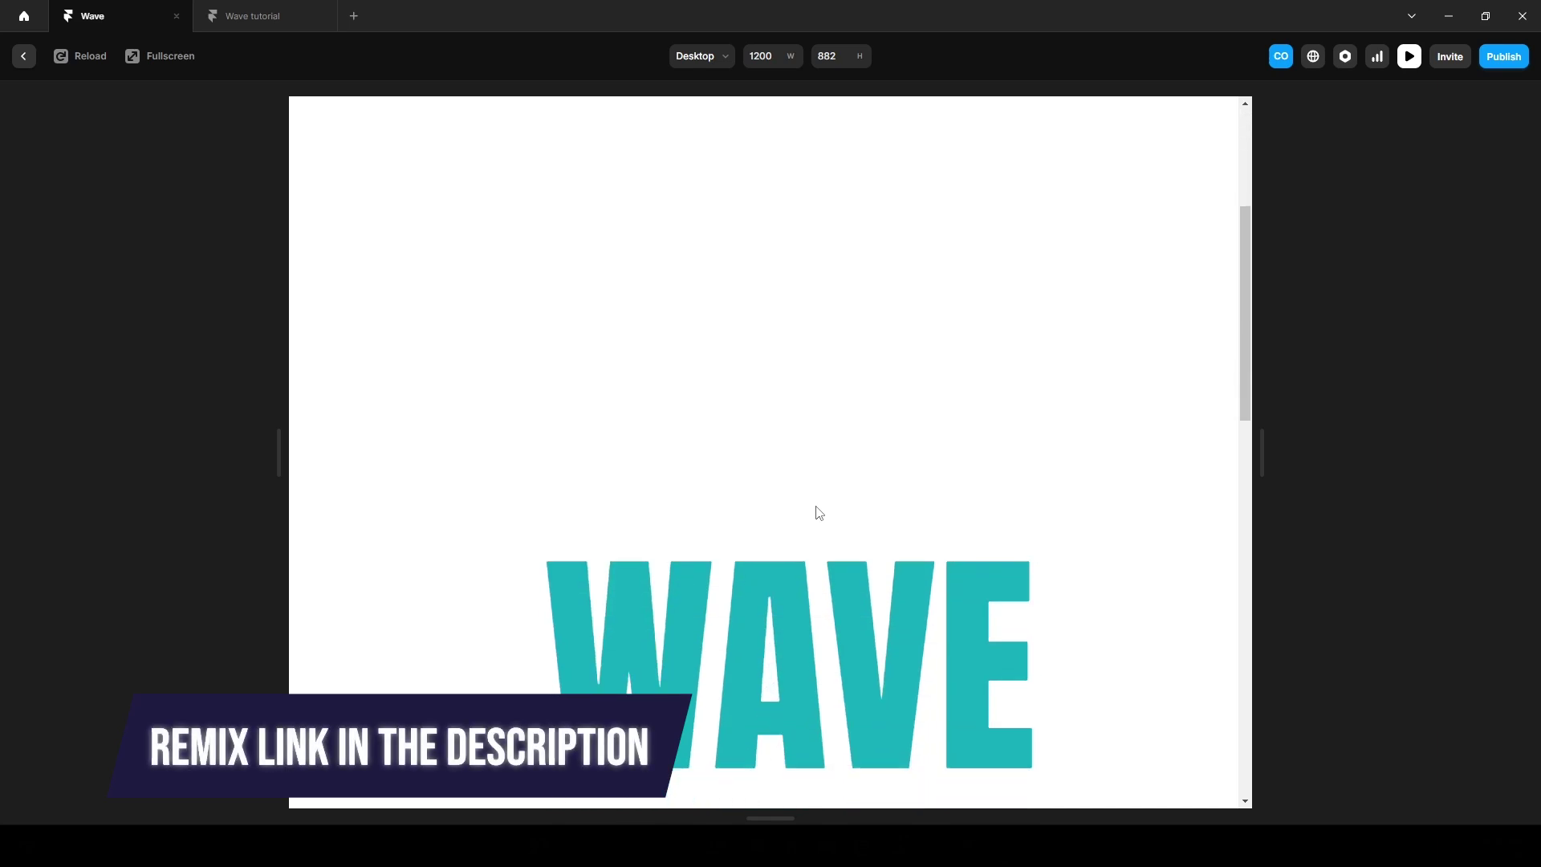
left_click(23, 56)
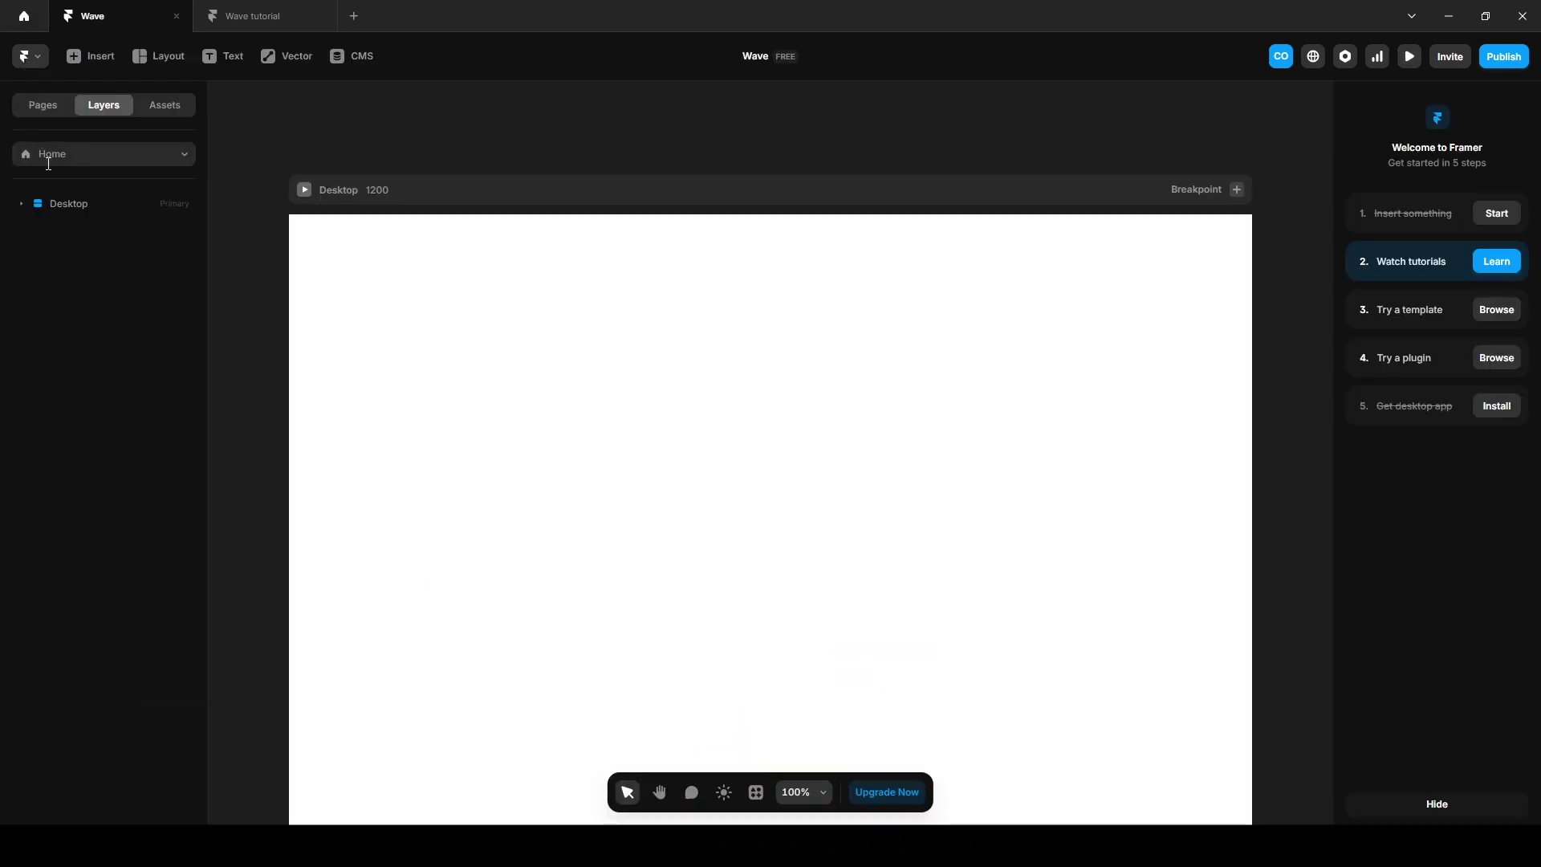
Open the /asset page and drag the wave video out of its frame.
left_click(44, 110)
left_click(66, 204)
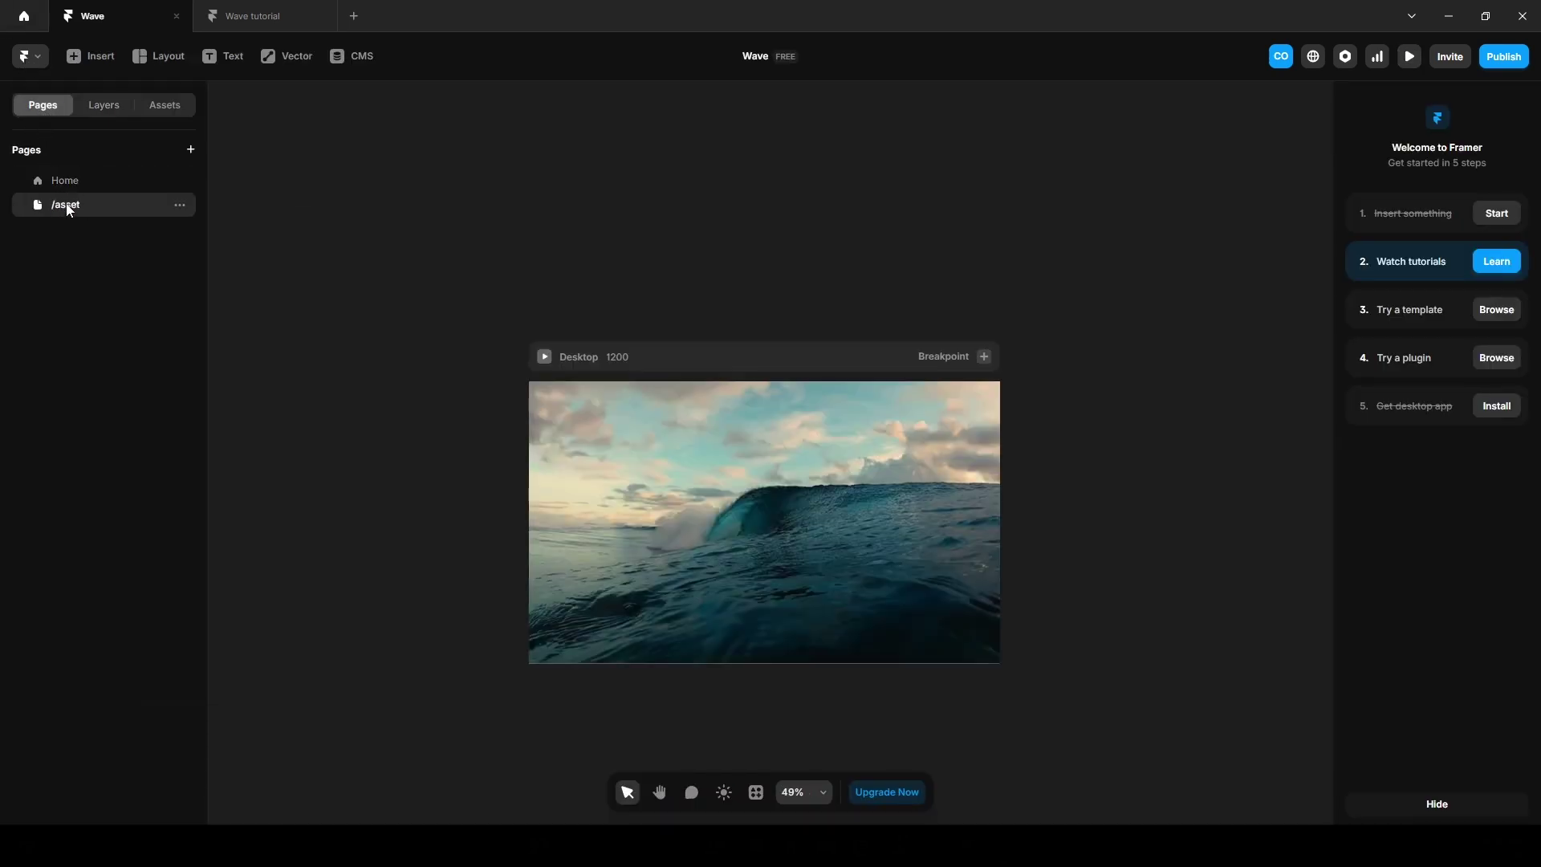
left_click(605, 464)
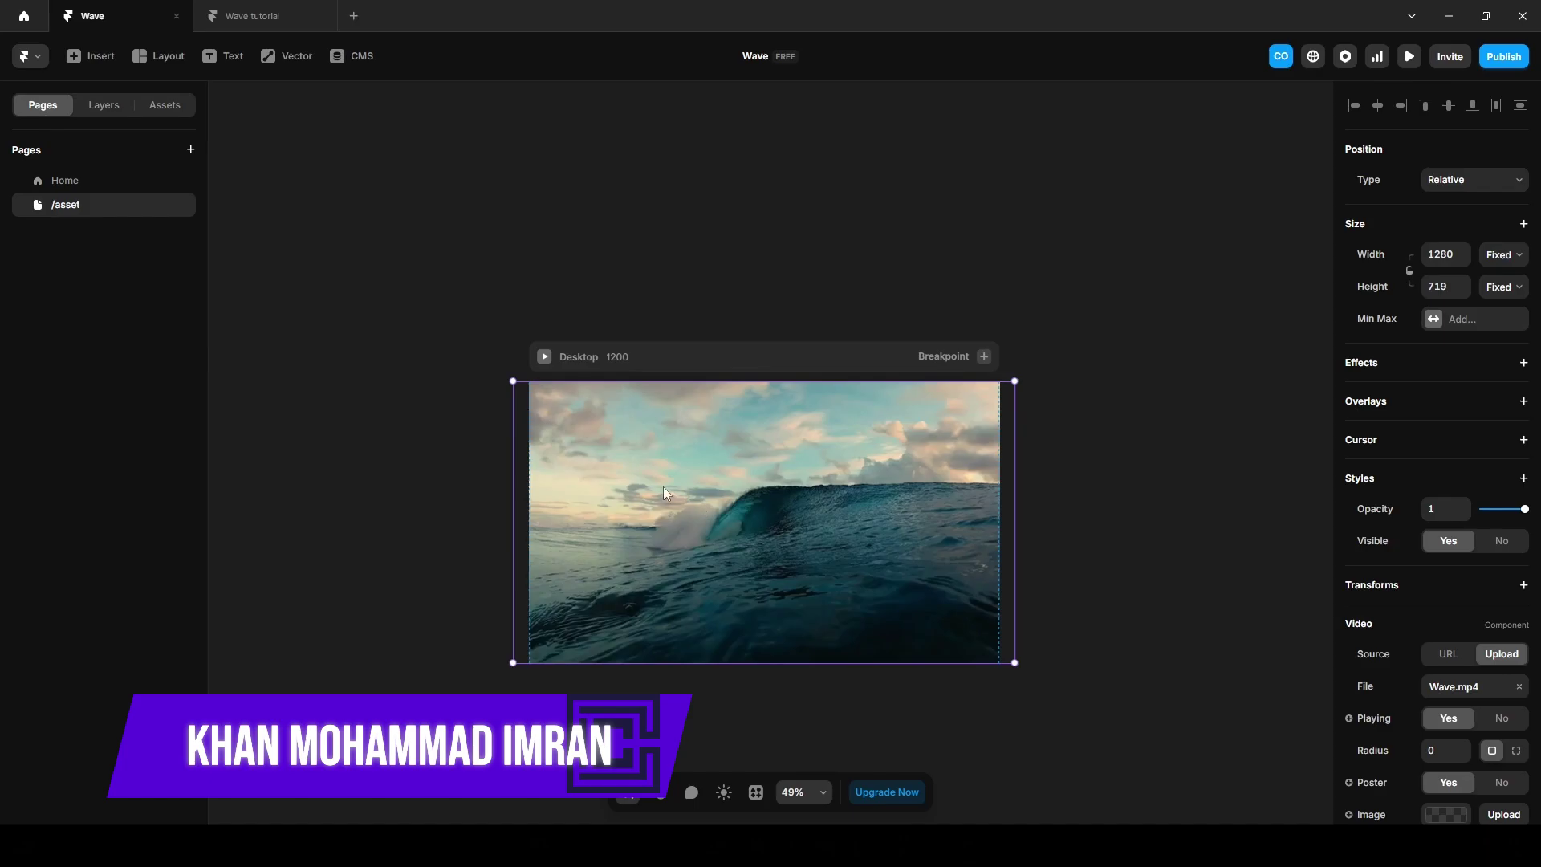
left_click_drag(663, 486, 984, 257)
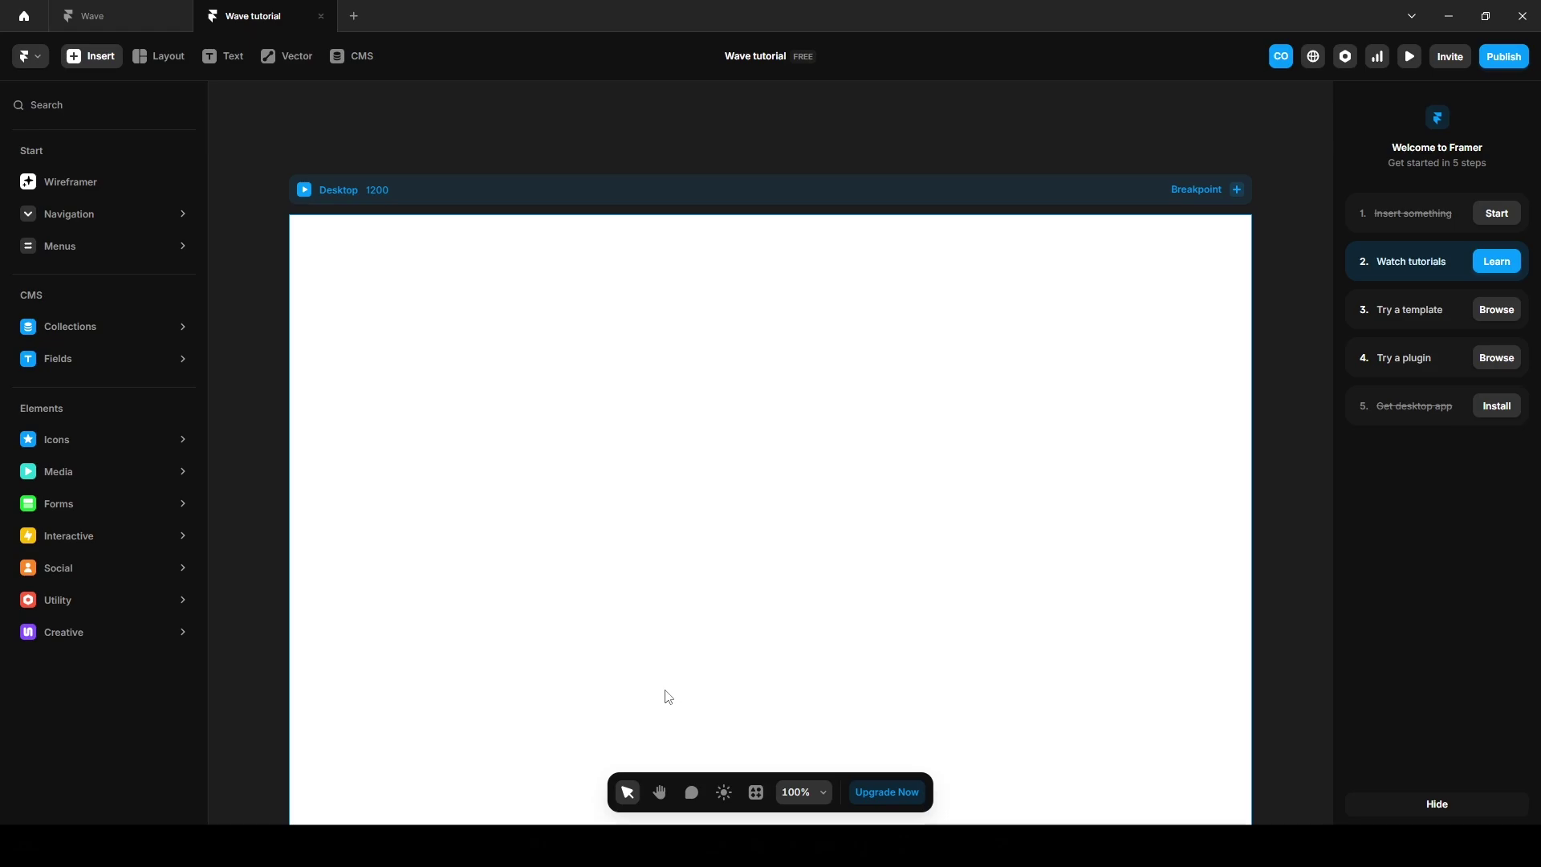
Give the Desktop frame a stack layout and add a 'WA' text layer.
left_click(503, 322)
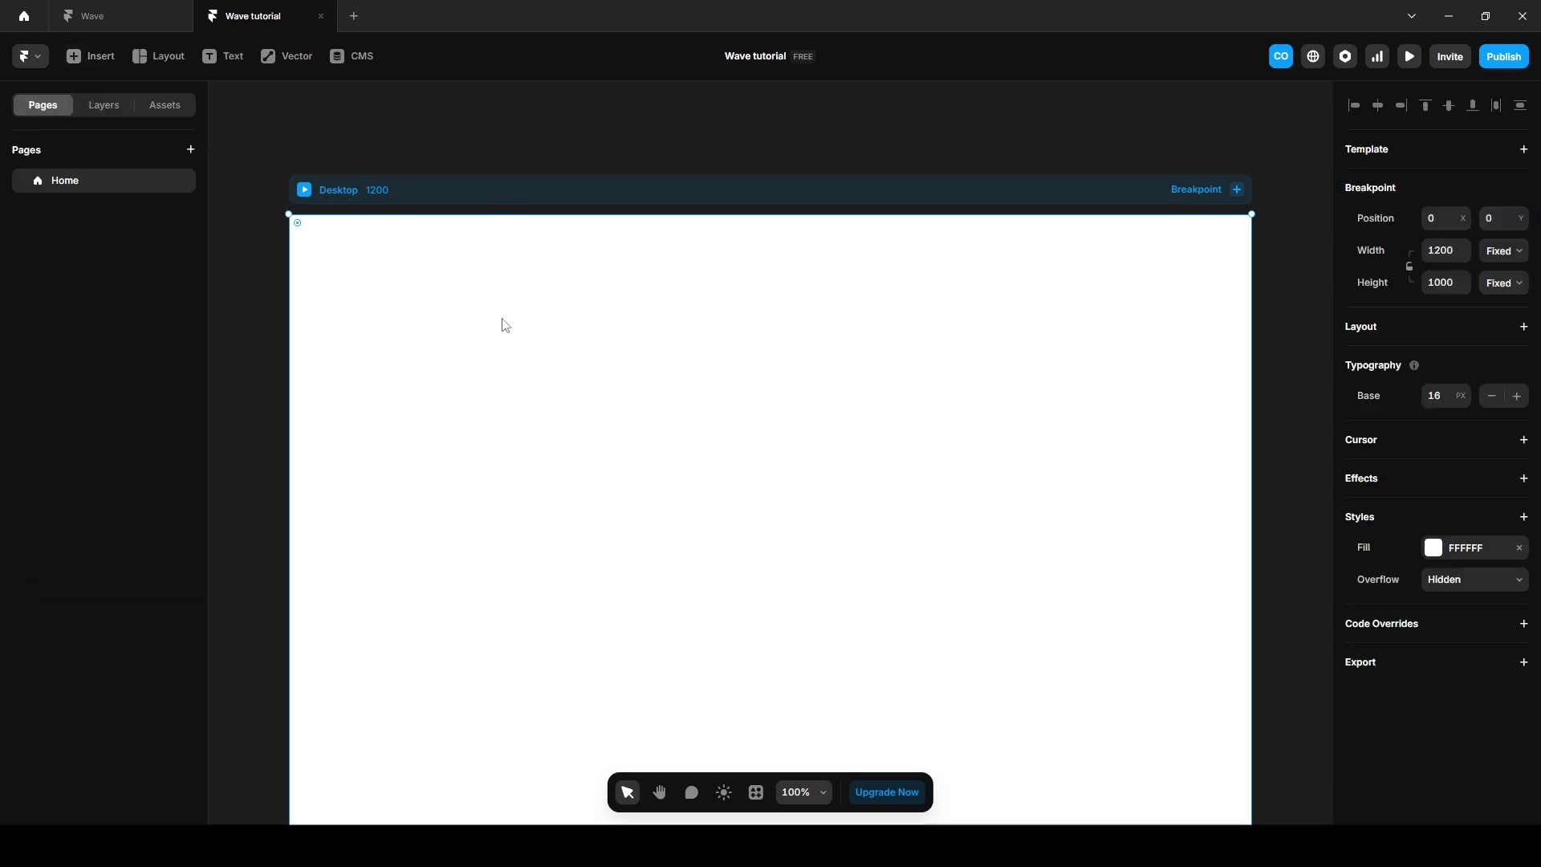
left_click(108, 113)
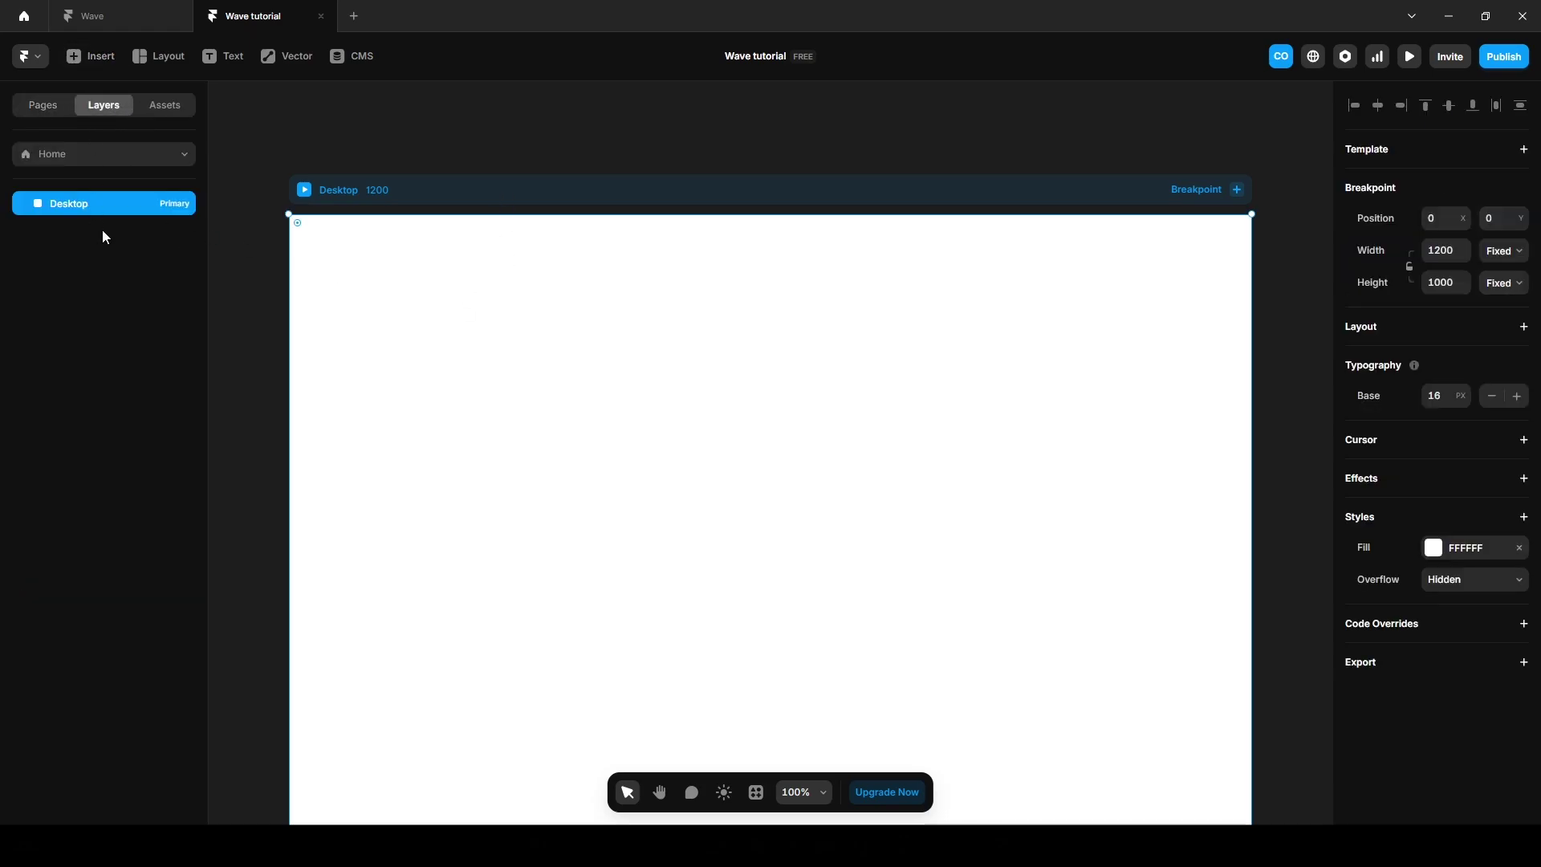
left_click(1373, 330)
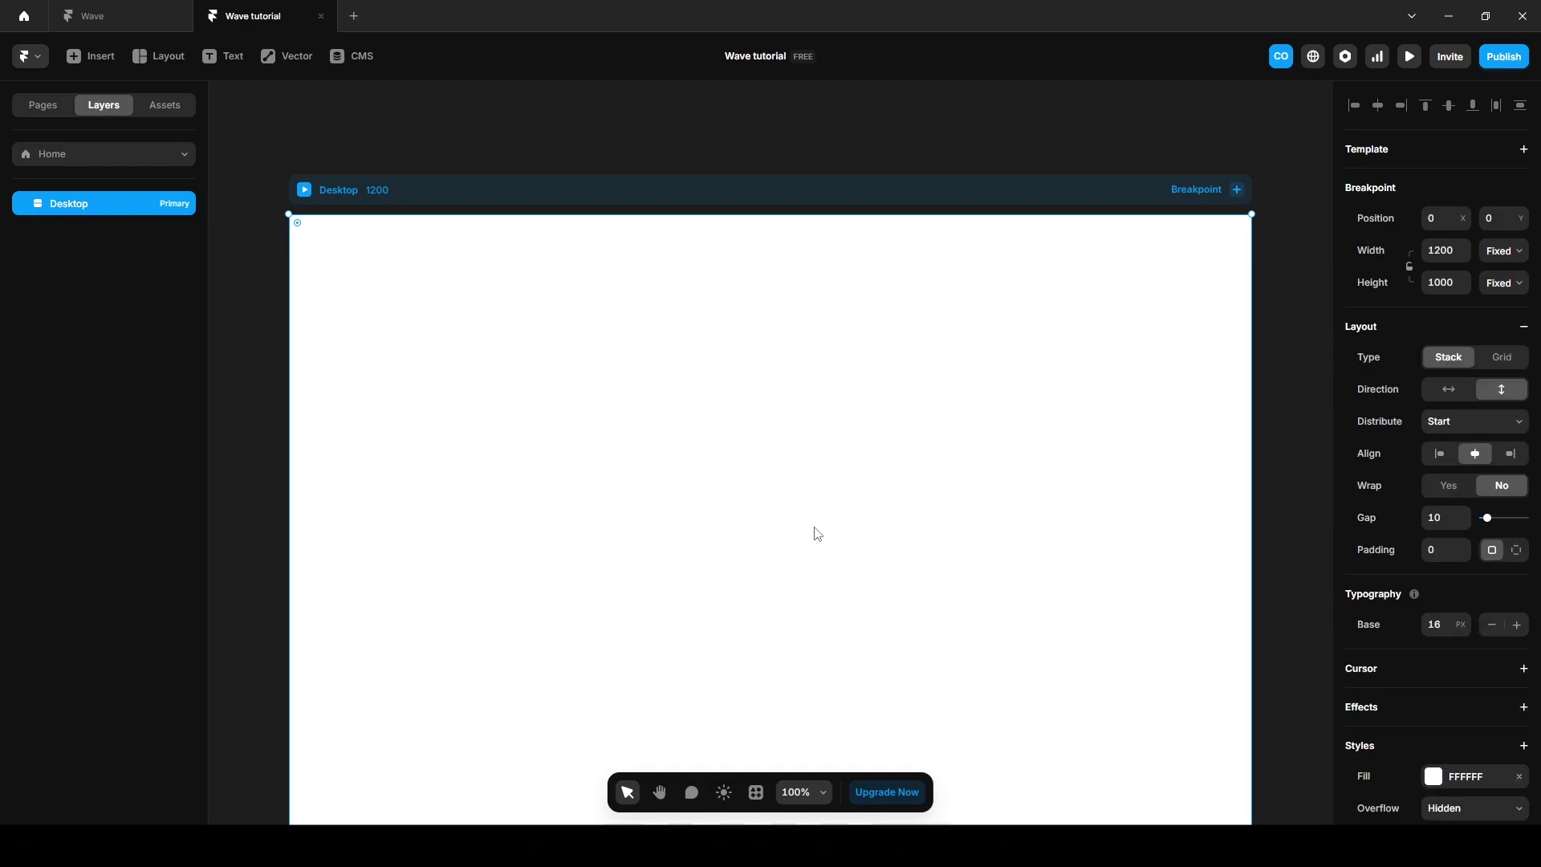
key("t")
left_click(744, 459)
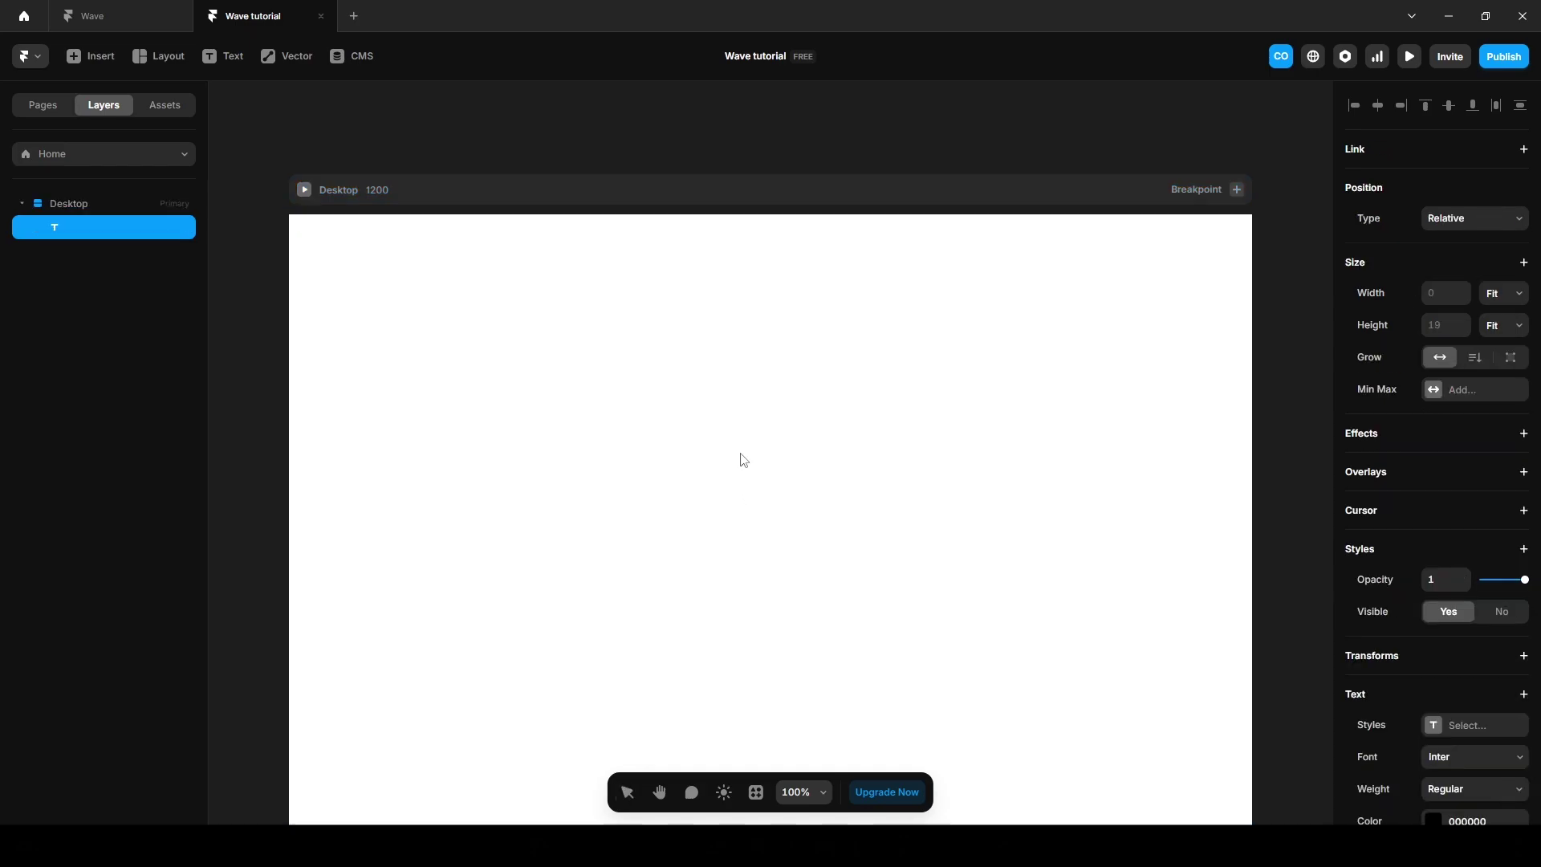
type("WA")
key("Escape")
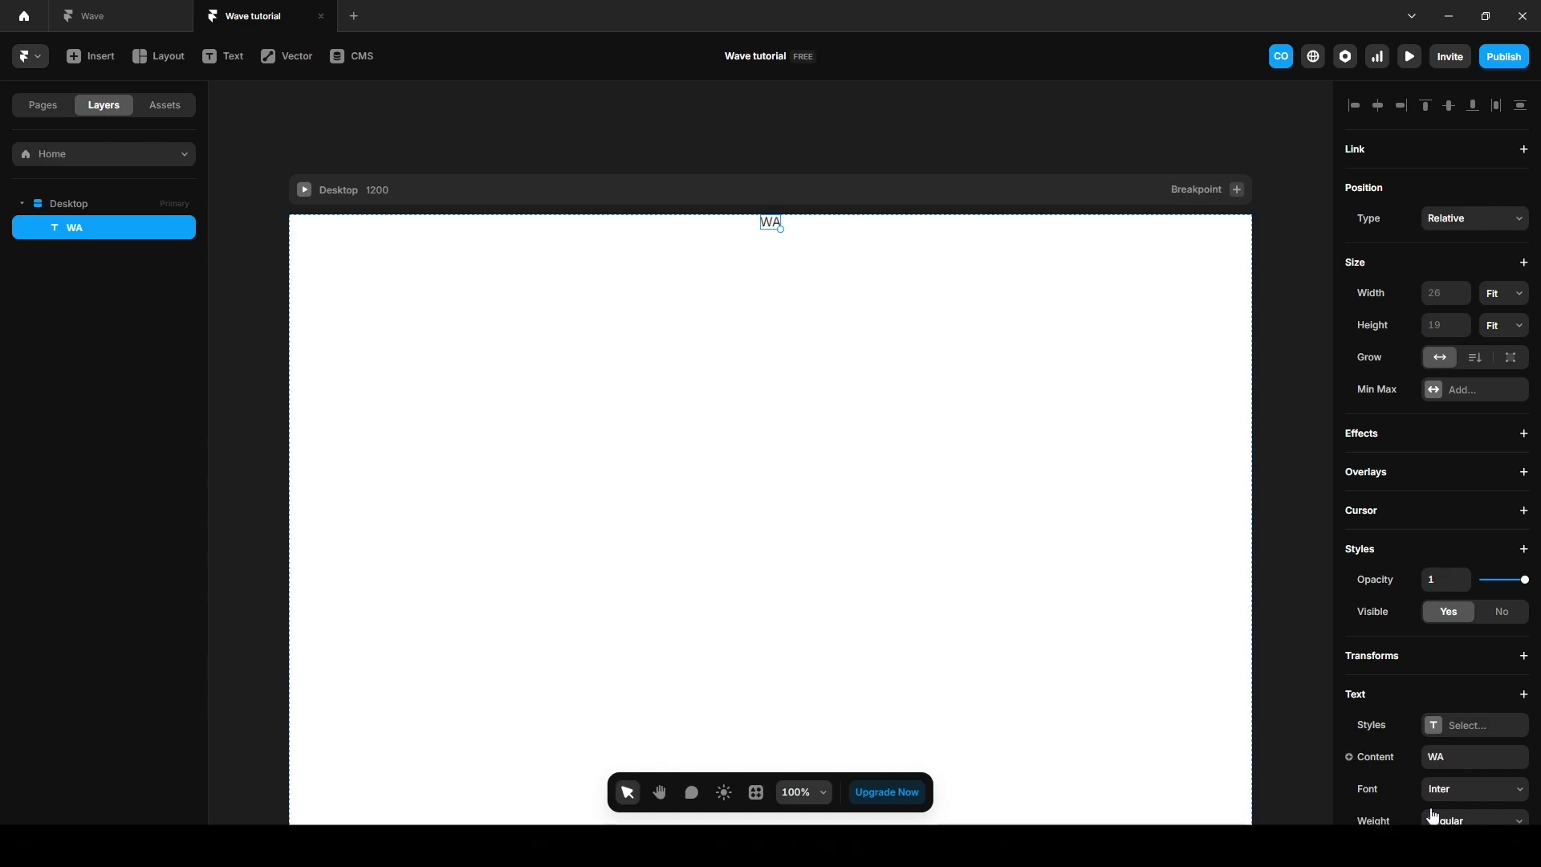
Set the WA text in the Anton font at size 300.
left_click(1451, 795)
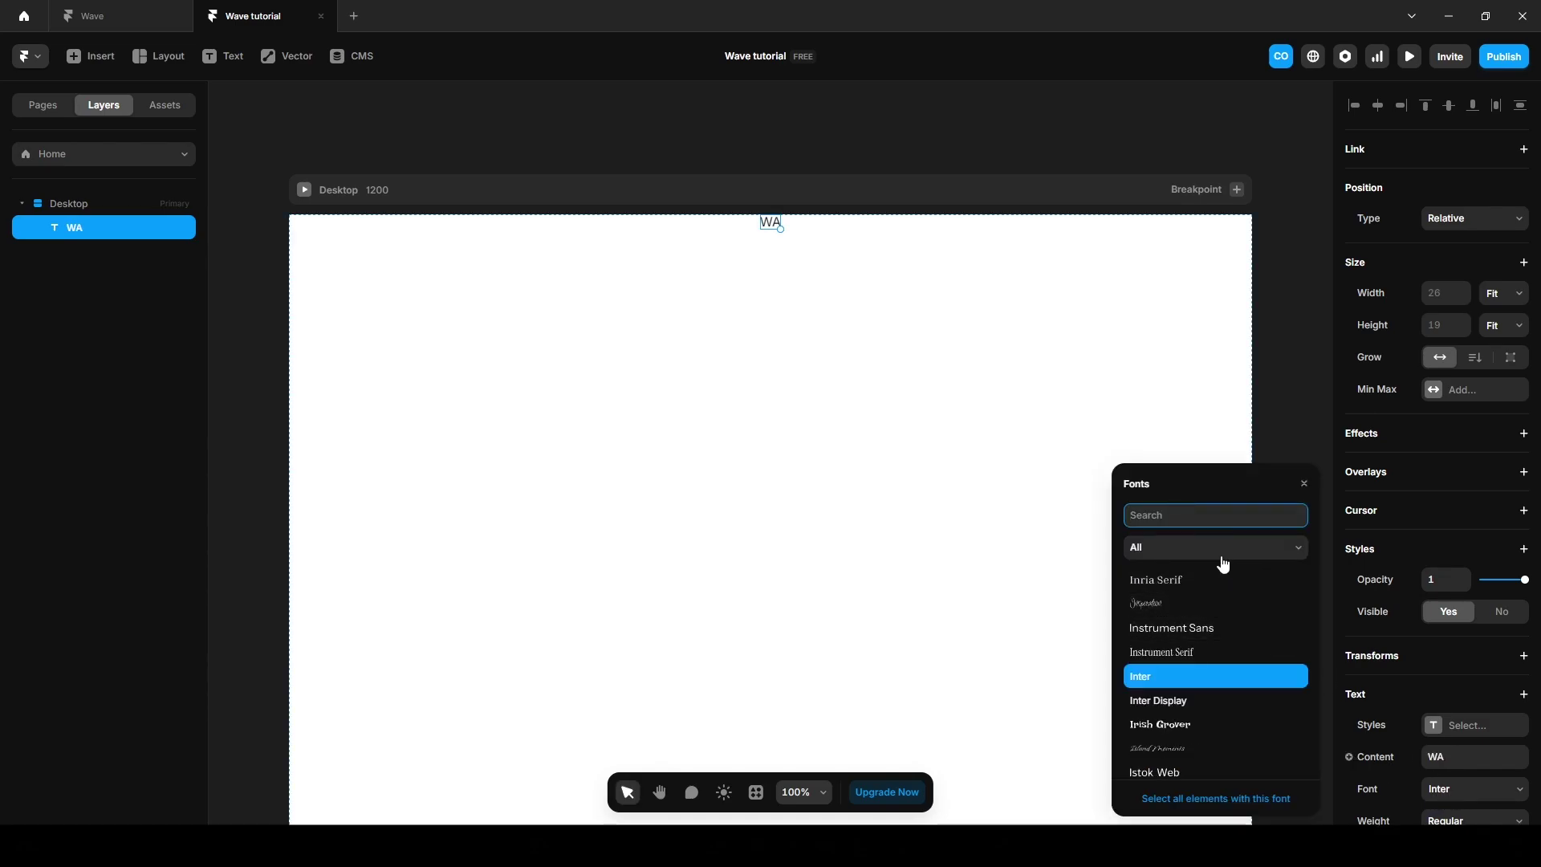
type("anto")
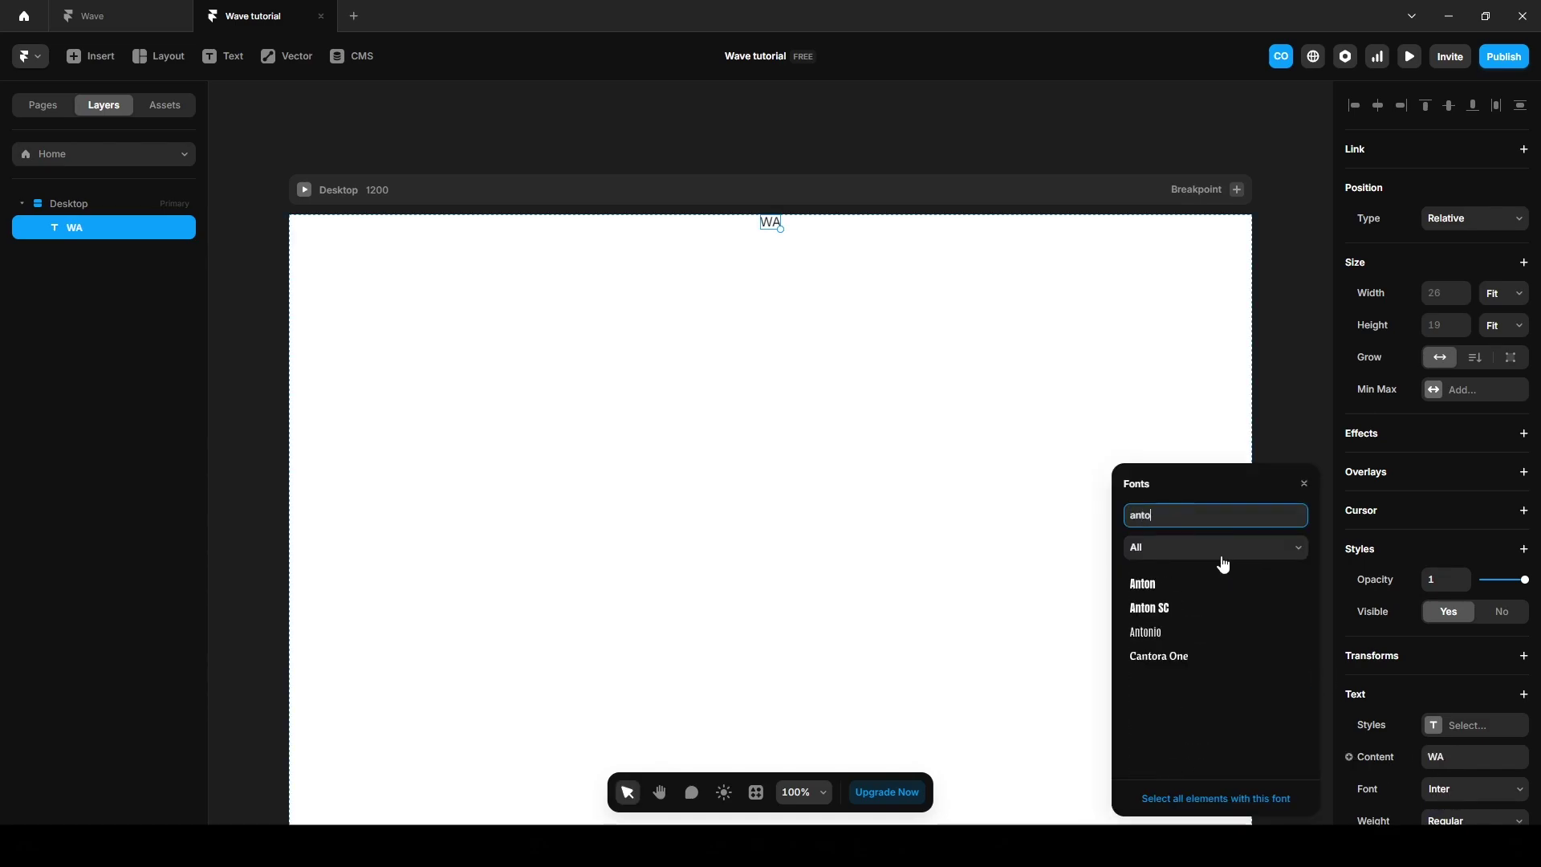
left_click(1220, 583)
scroll(1398, 656, "down", 3)
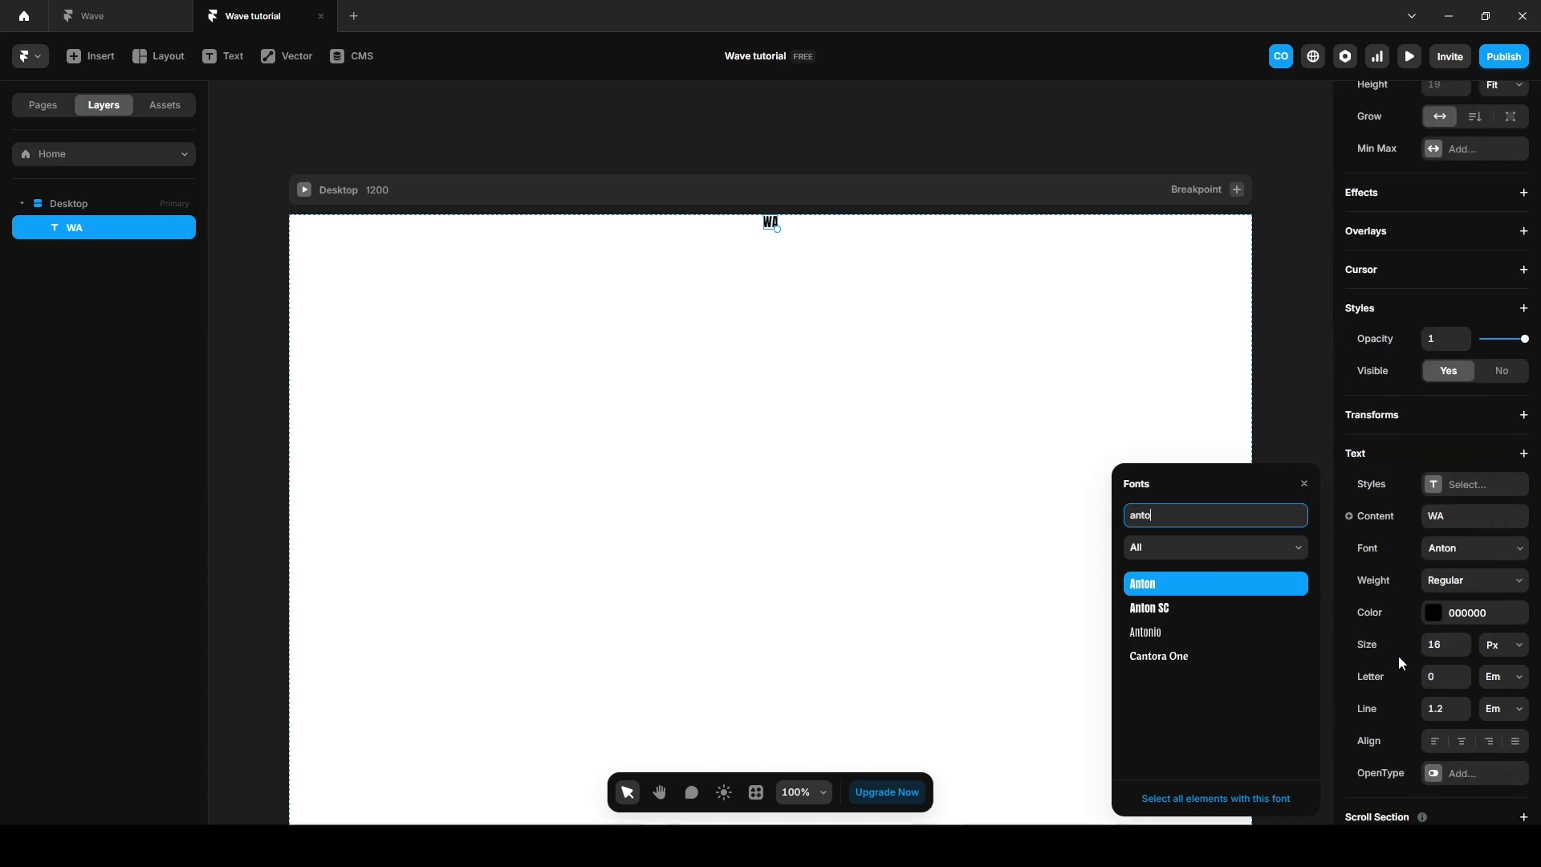
left_click(1440, 645)
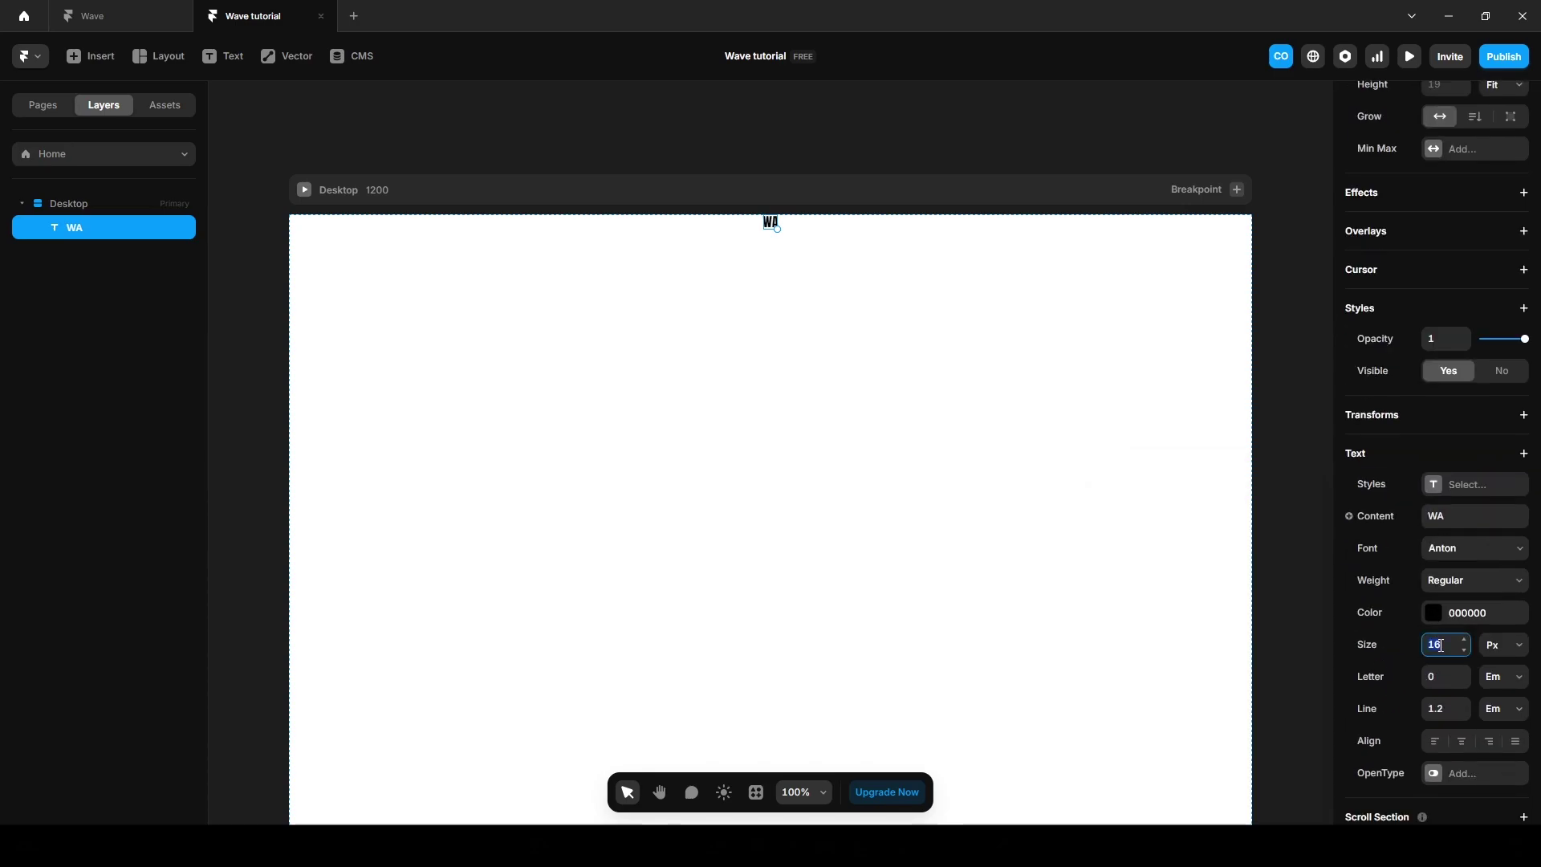
type("300")
key("Return")
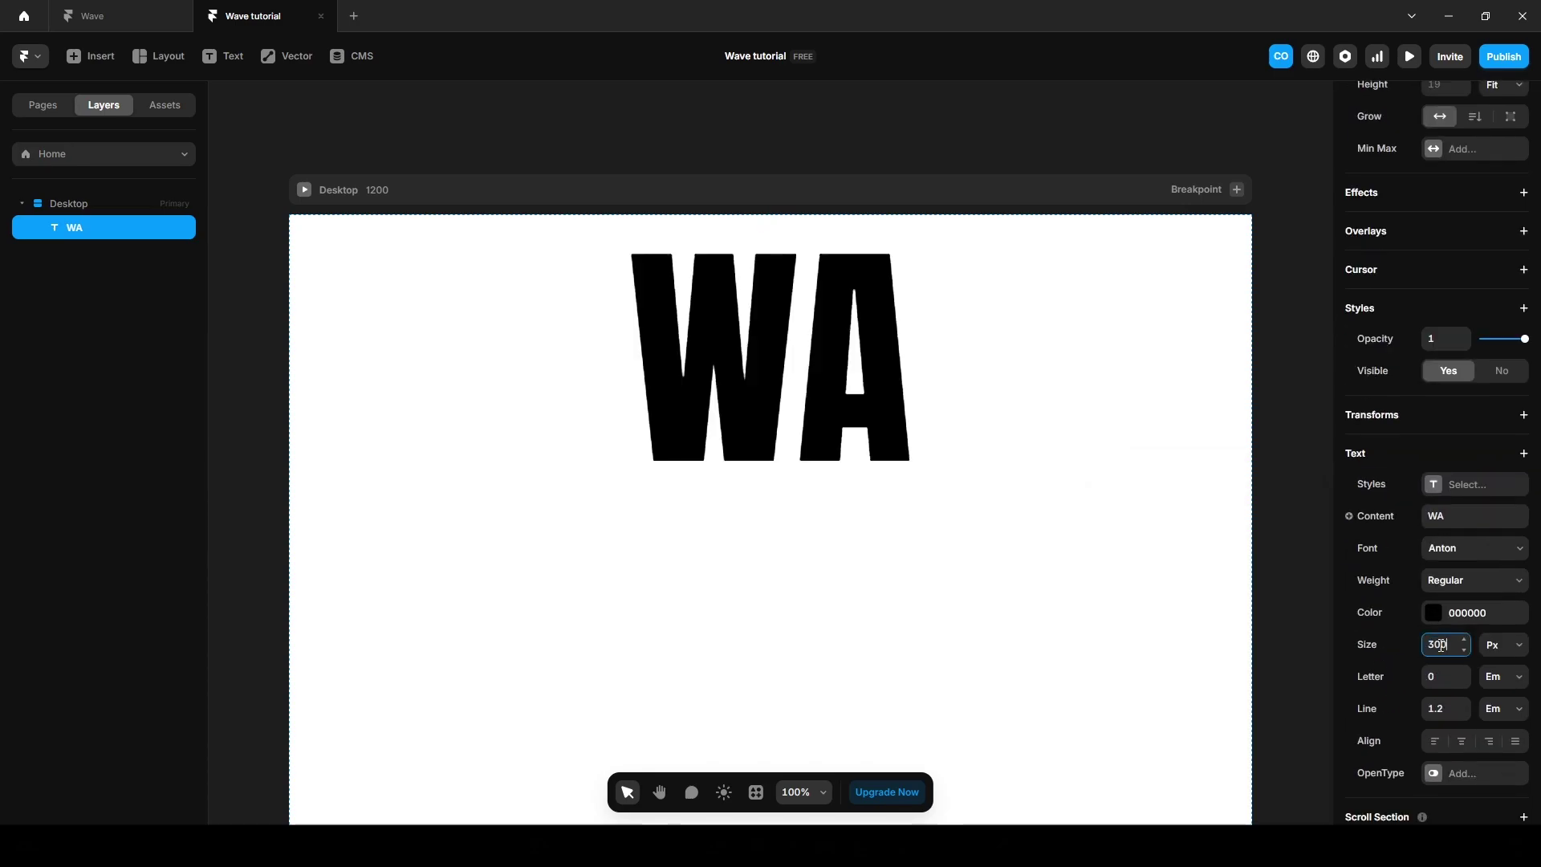
Colour WA teal 14AABA and duplicate the text layer.
left_click(1434, 613)
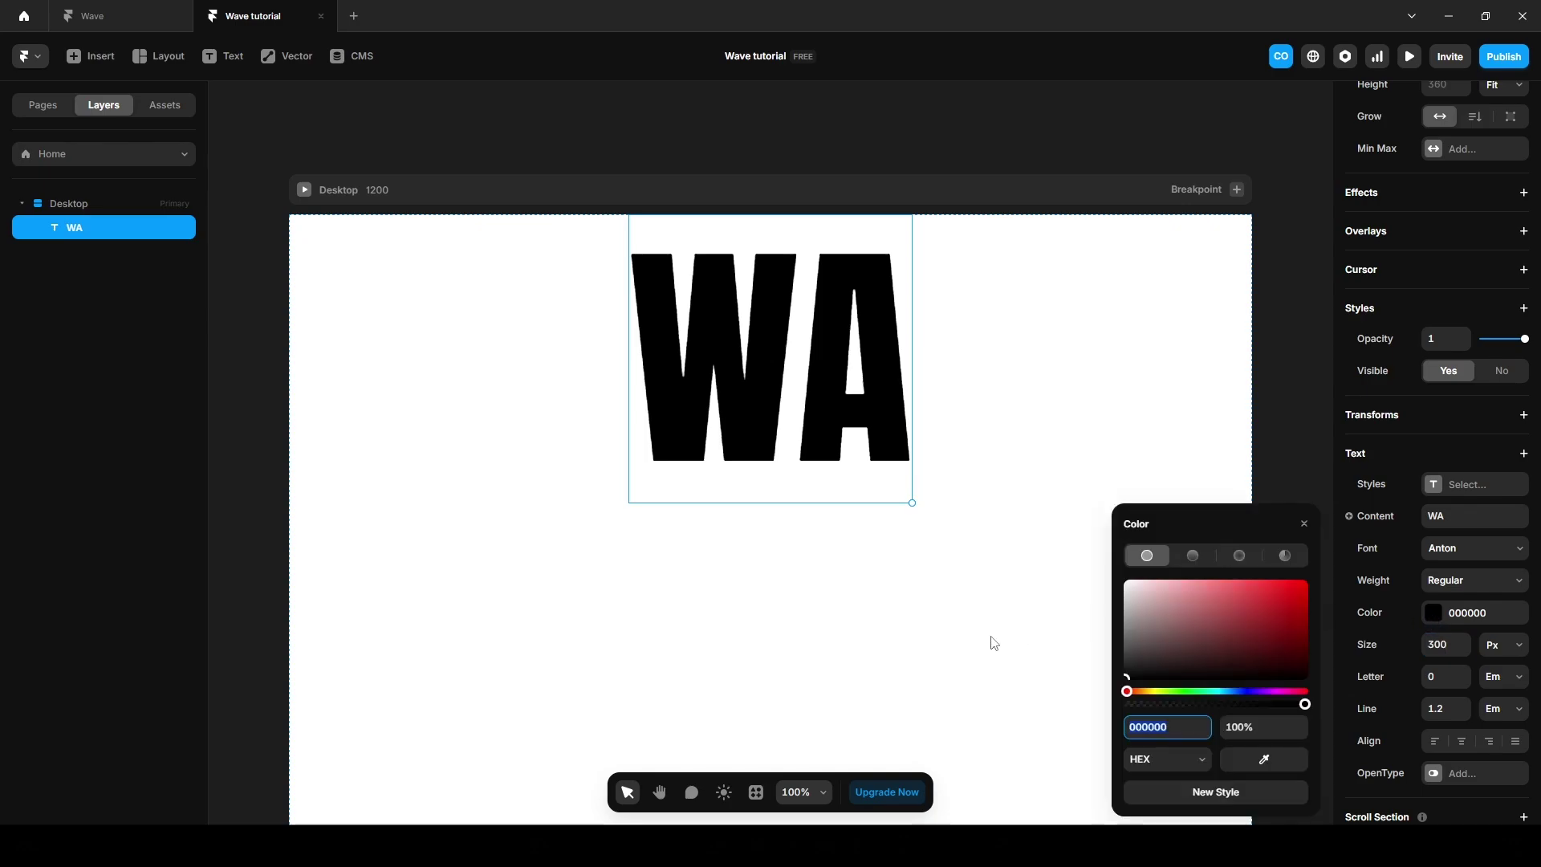
type("14aaba")
key("Return")
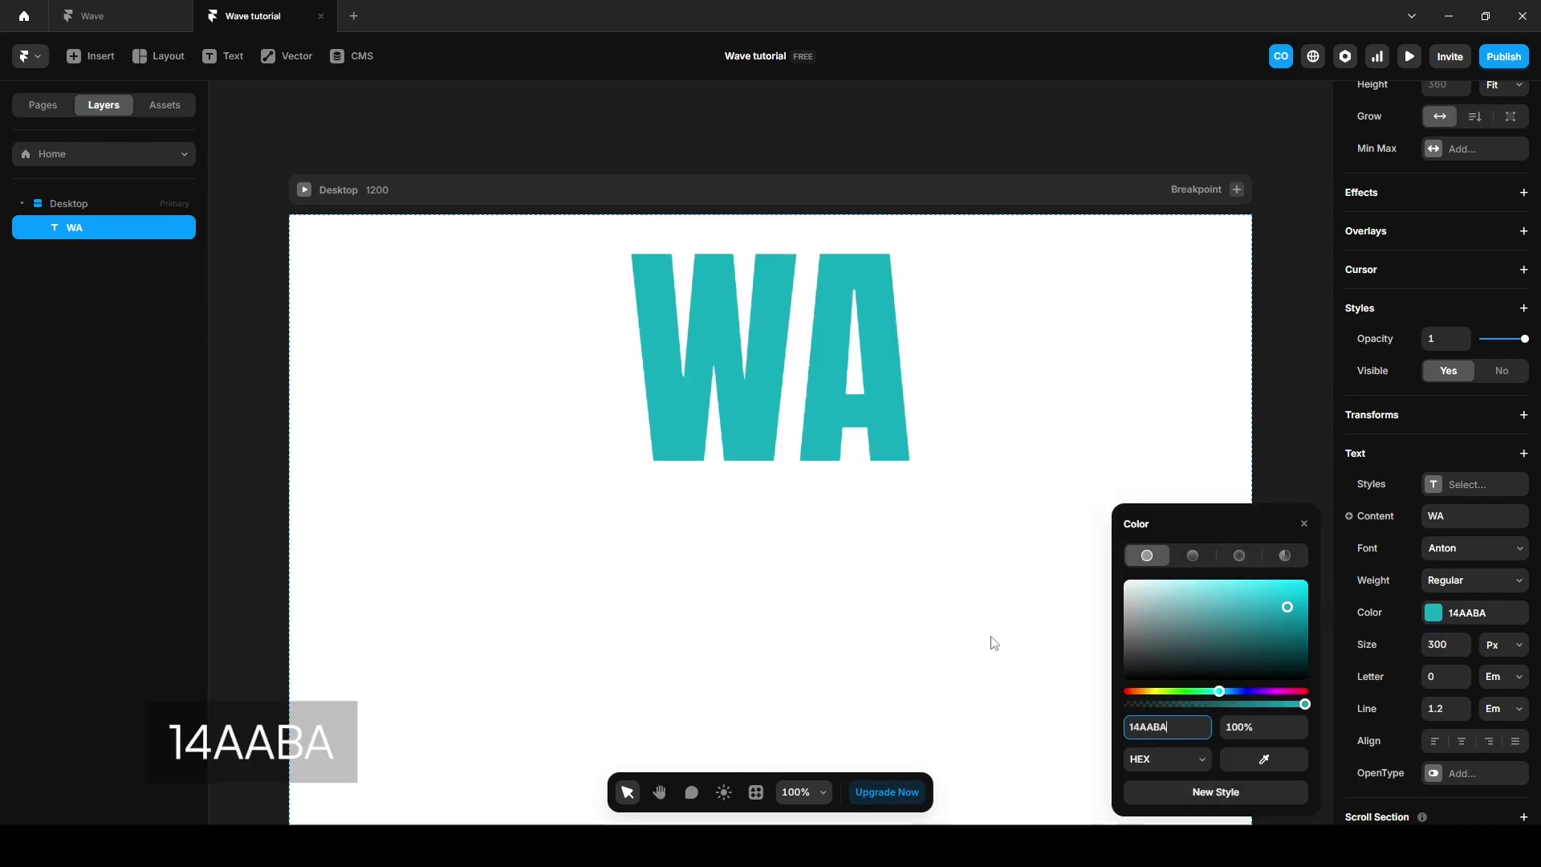
left_click(35, 267)
key("ctrl+d")
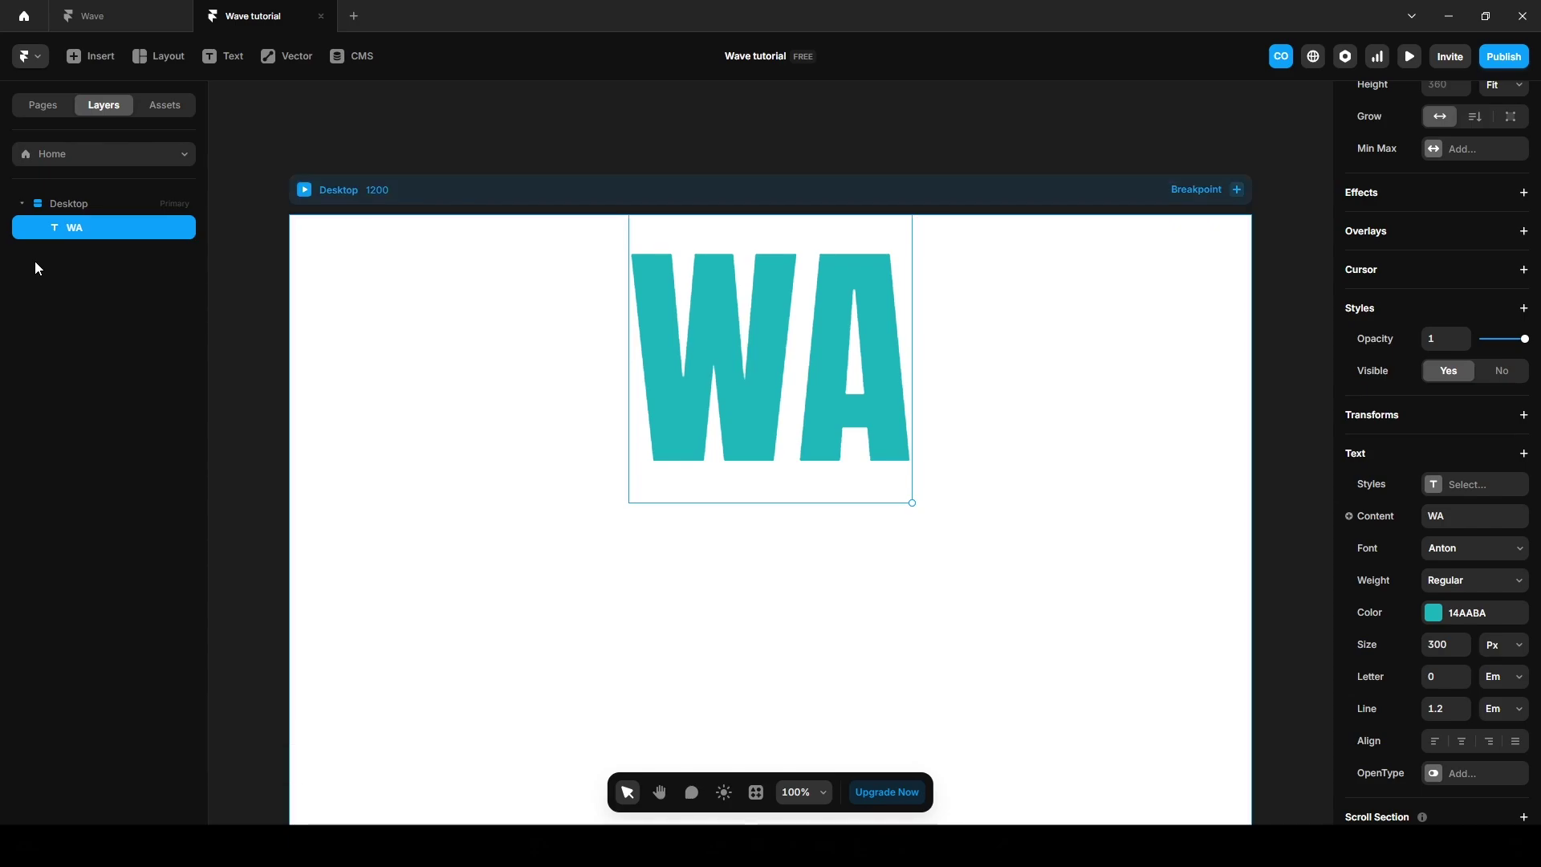
key("ctrl+d")
Change the duplicated text to read 'VE'.
scroll(802, 540, "down", 1)
double_click(801, 546)
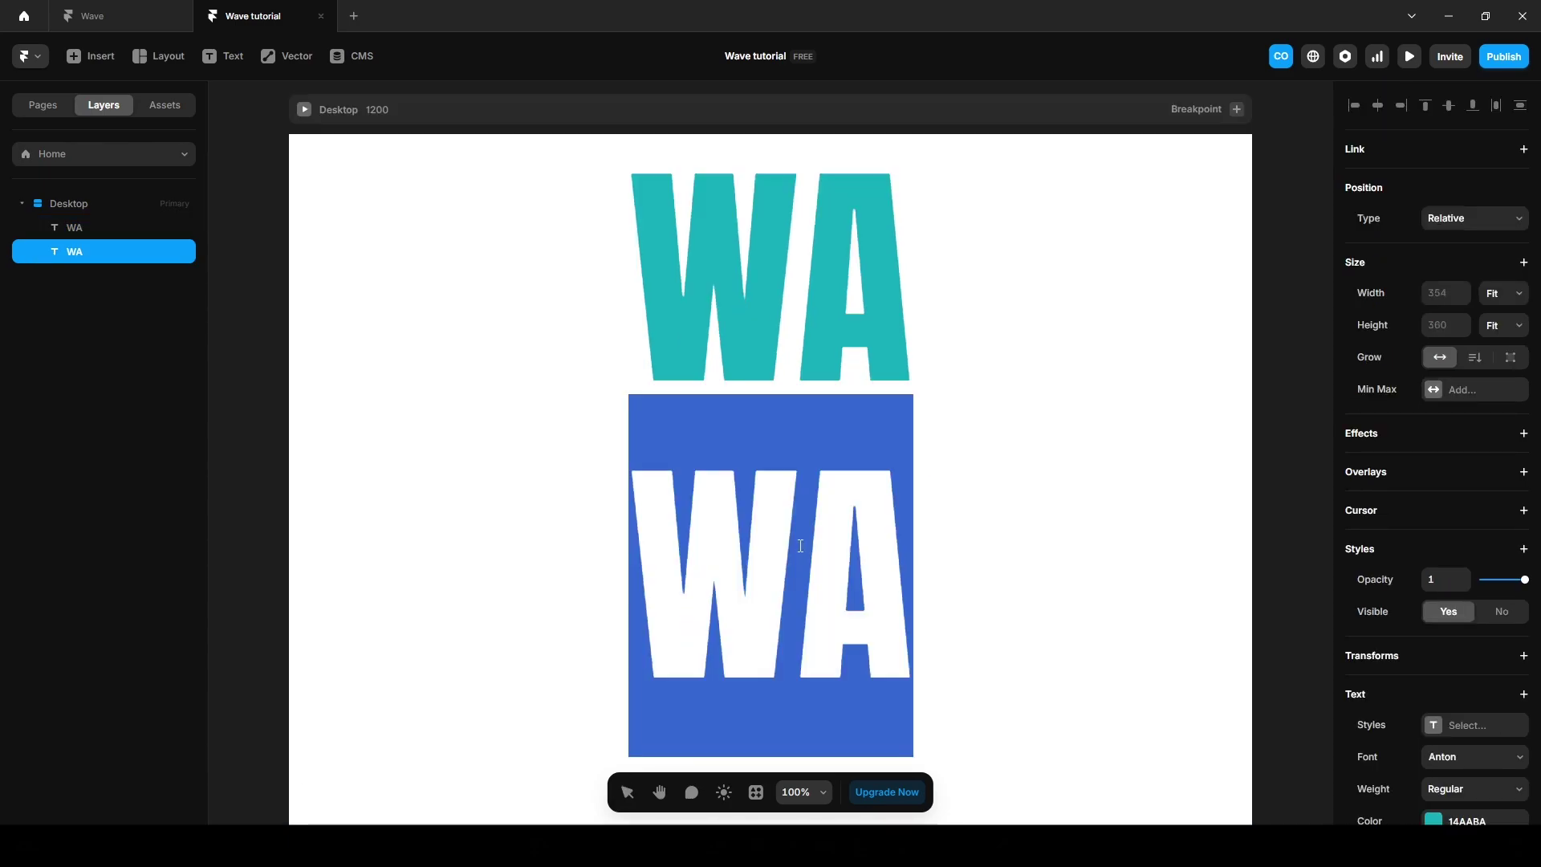
type("VE")
left_click(285, 405)
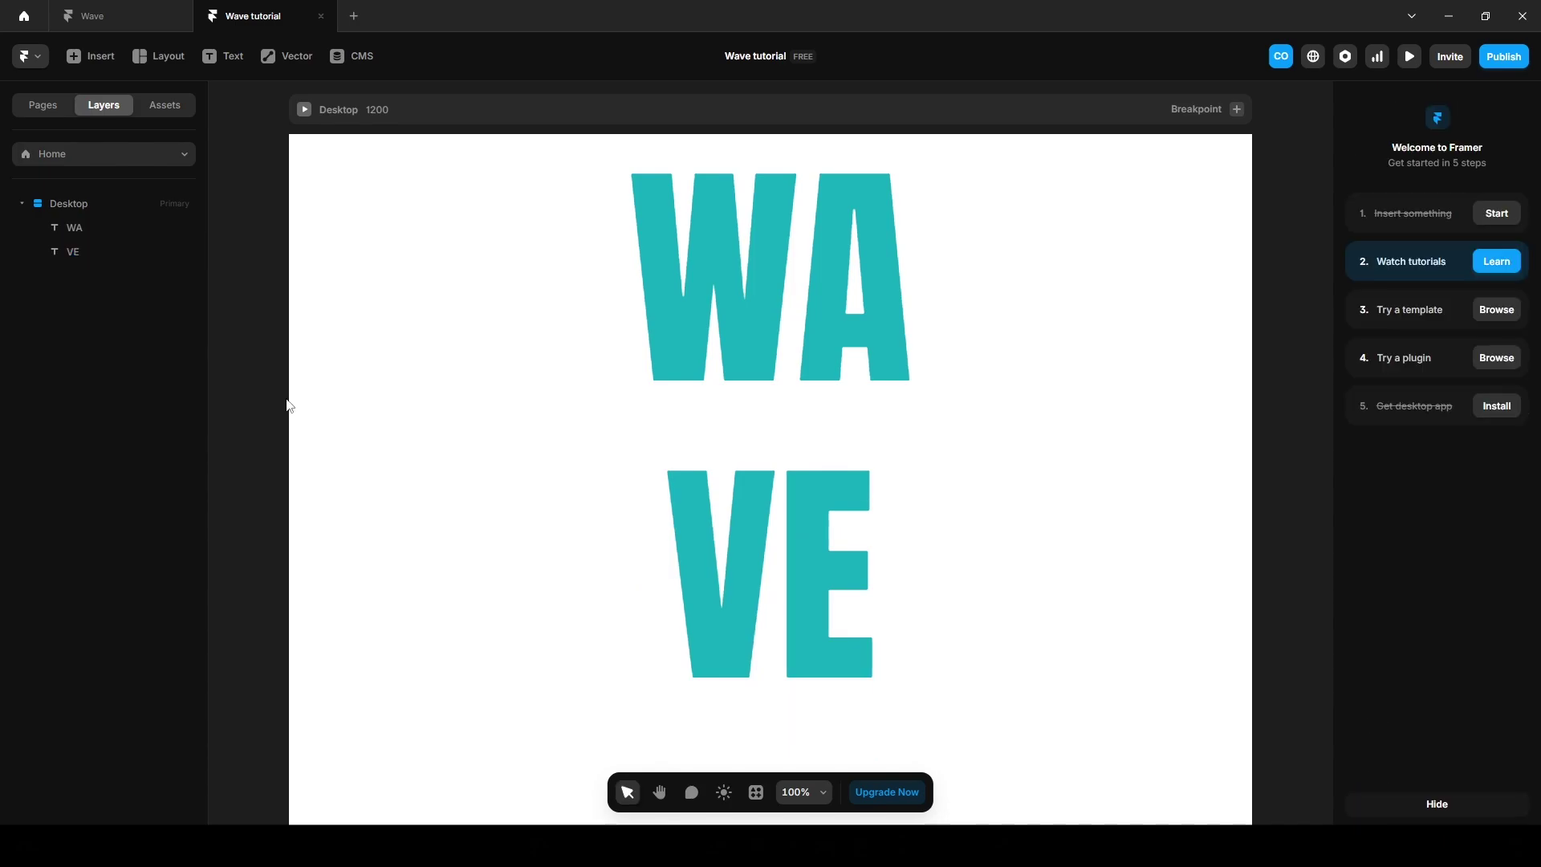
Insert a Video element between WA and VE, then select WA, Video and VE together.
left_click(94, 63)
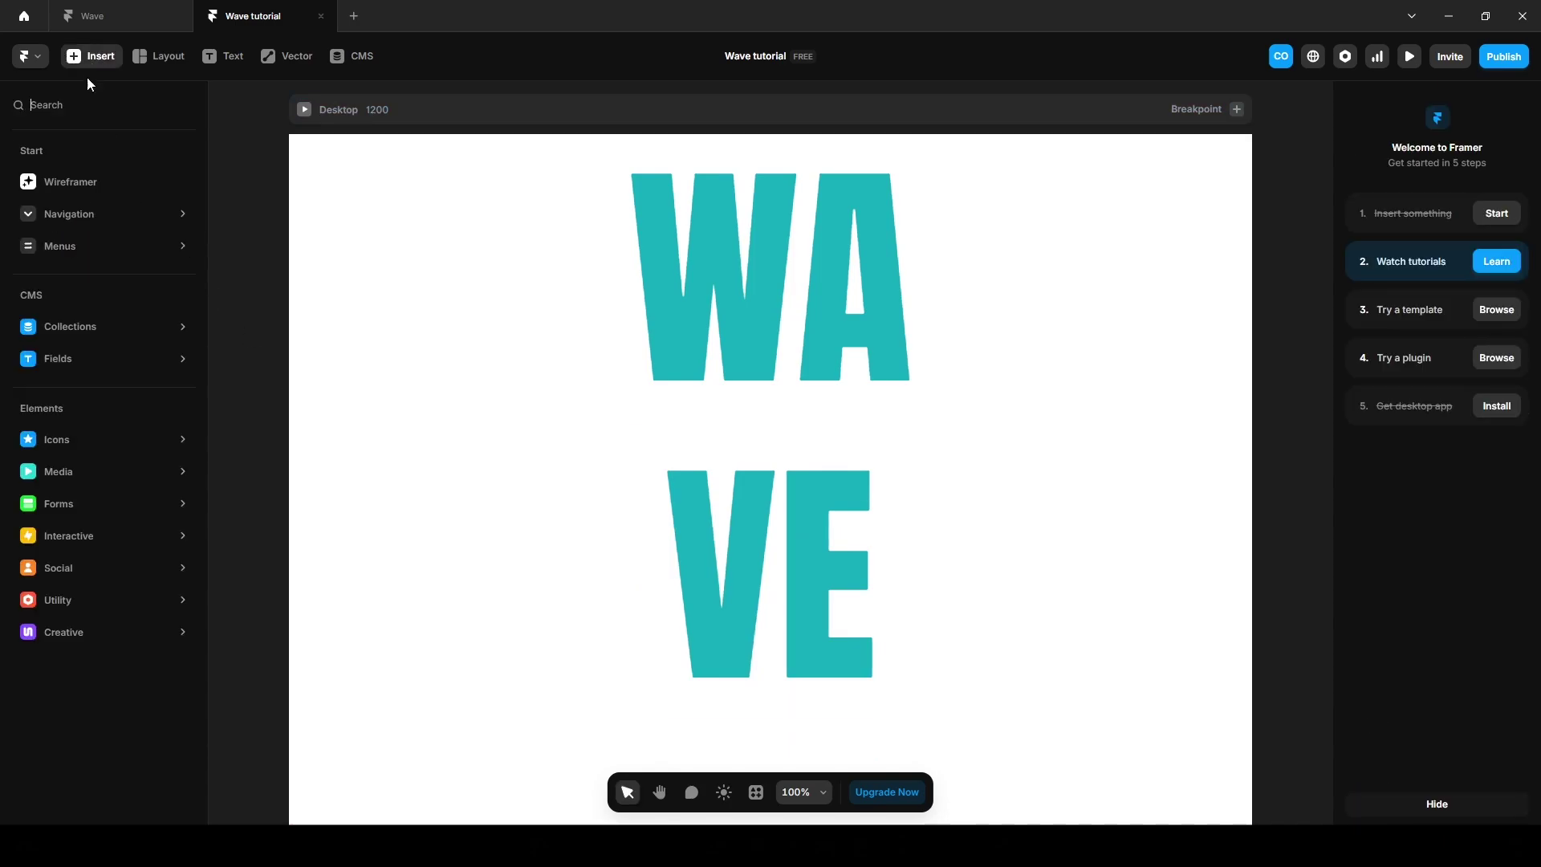
type("video")
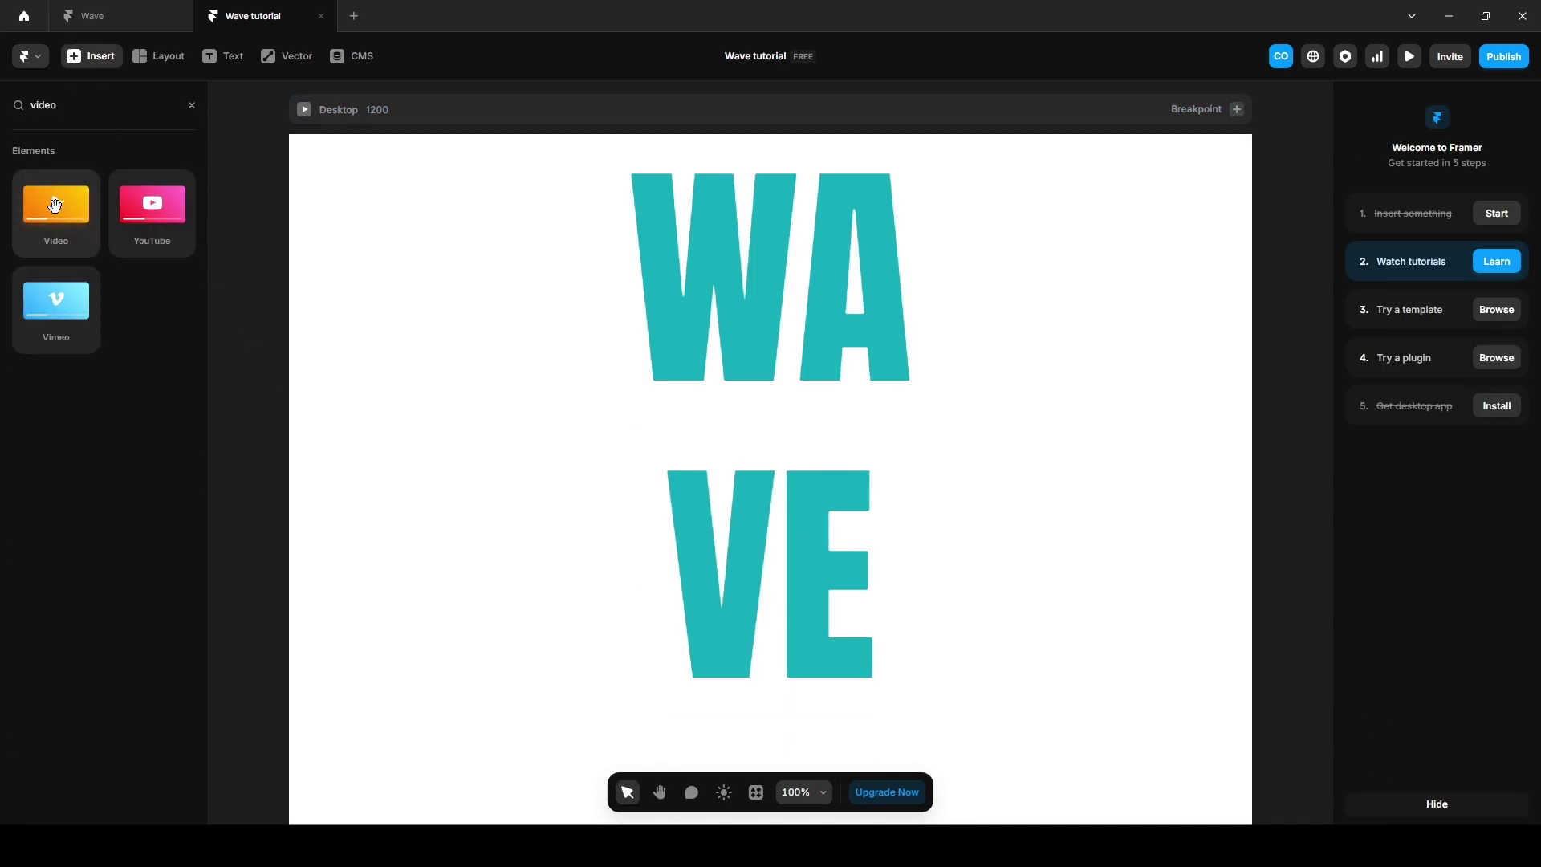
left_click_drag(59, 210, 767, 433)
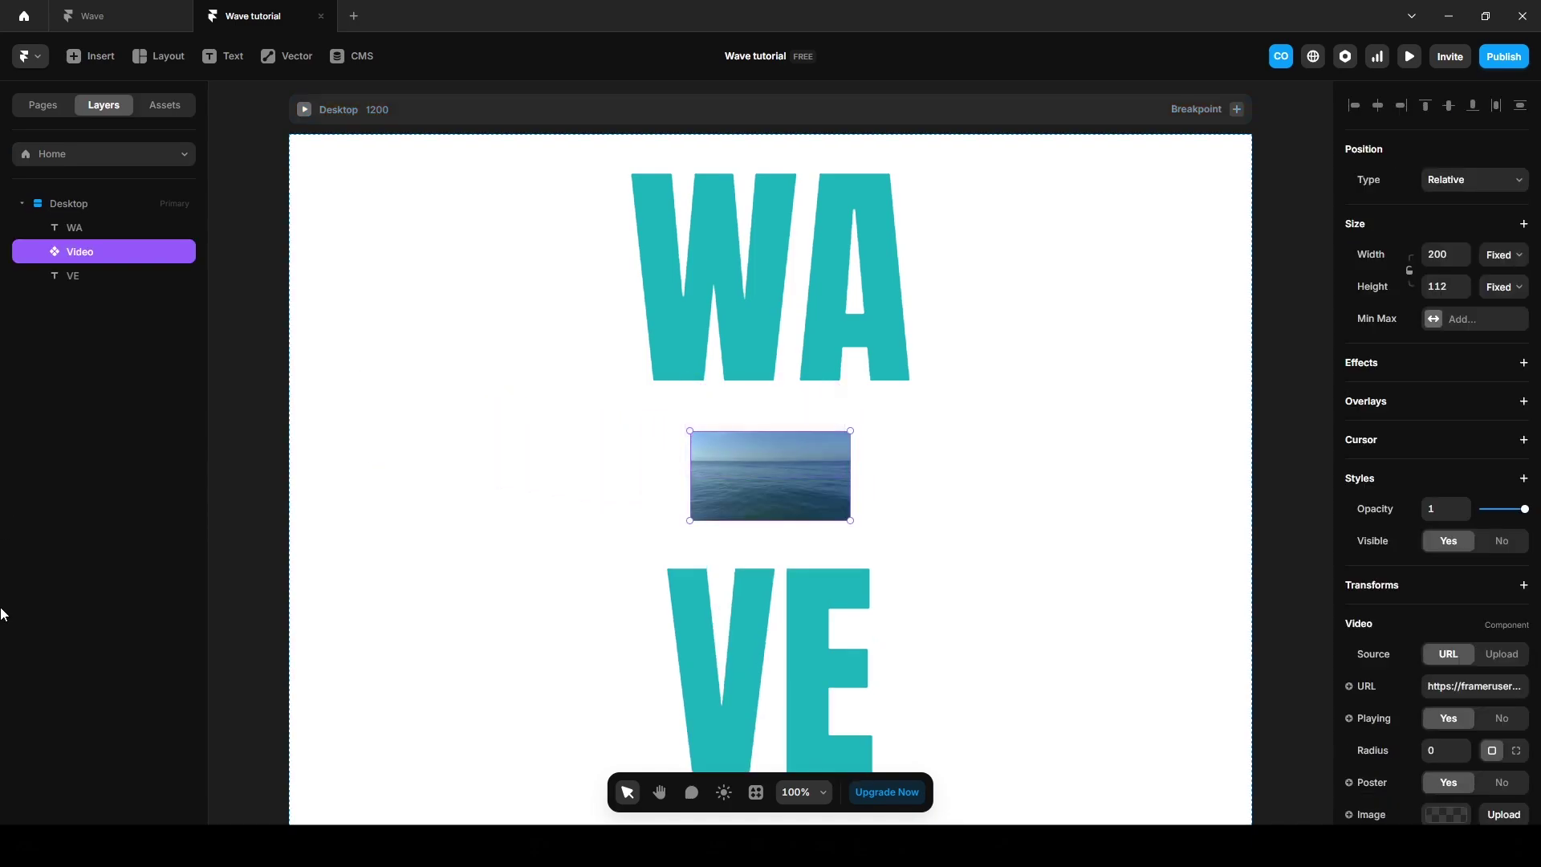
left_click(216, 401)
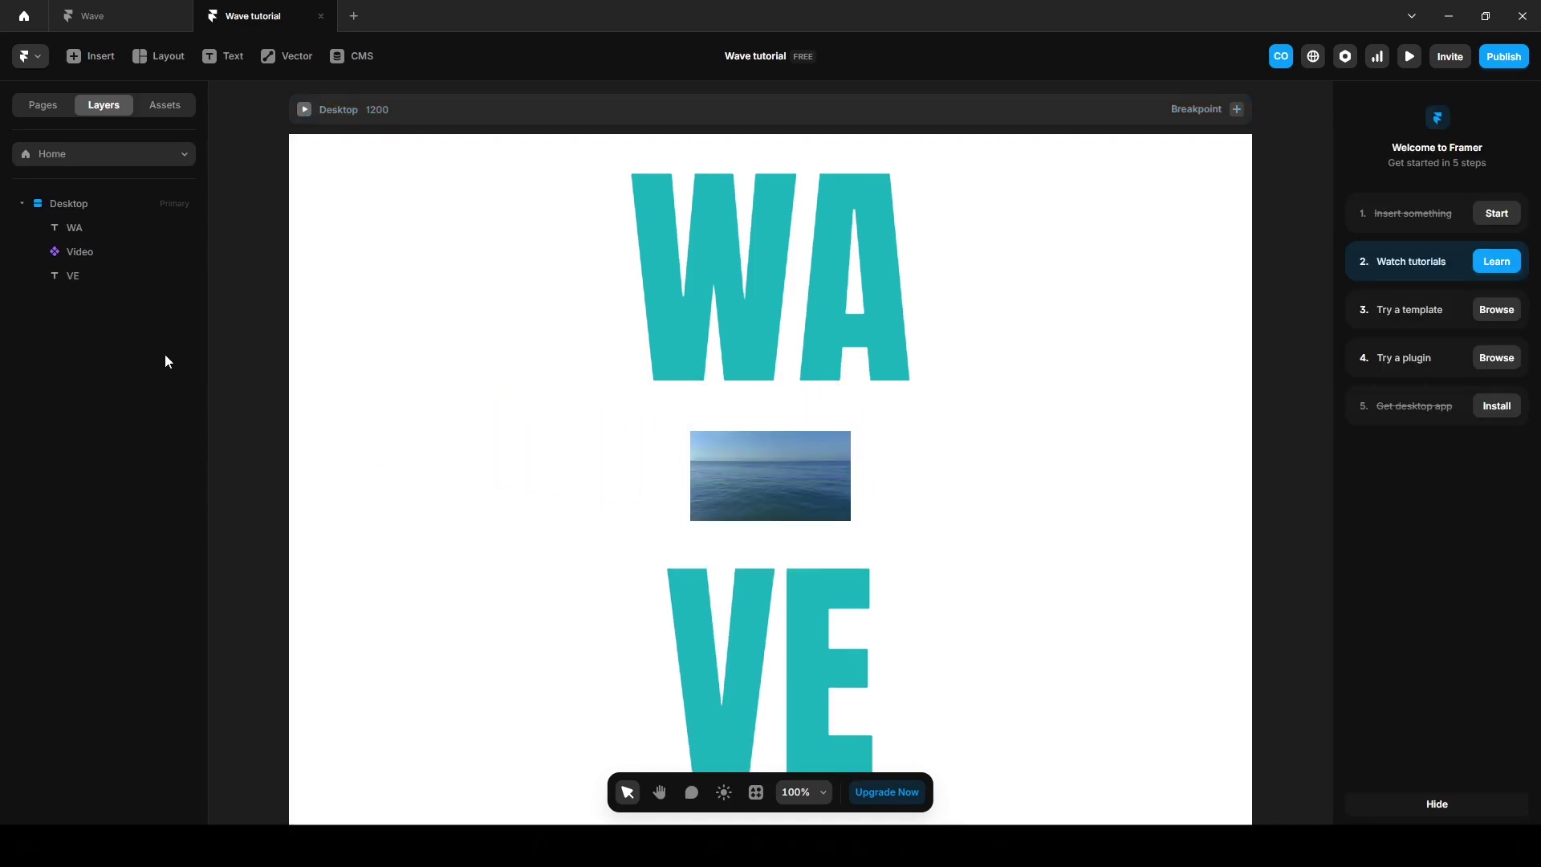
left_click(90, 230)
left_click(88, 253, "shift")
left_click(83, 278, "shift")
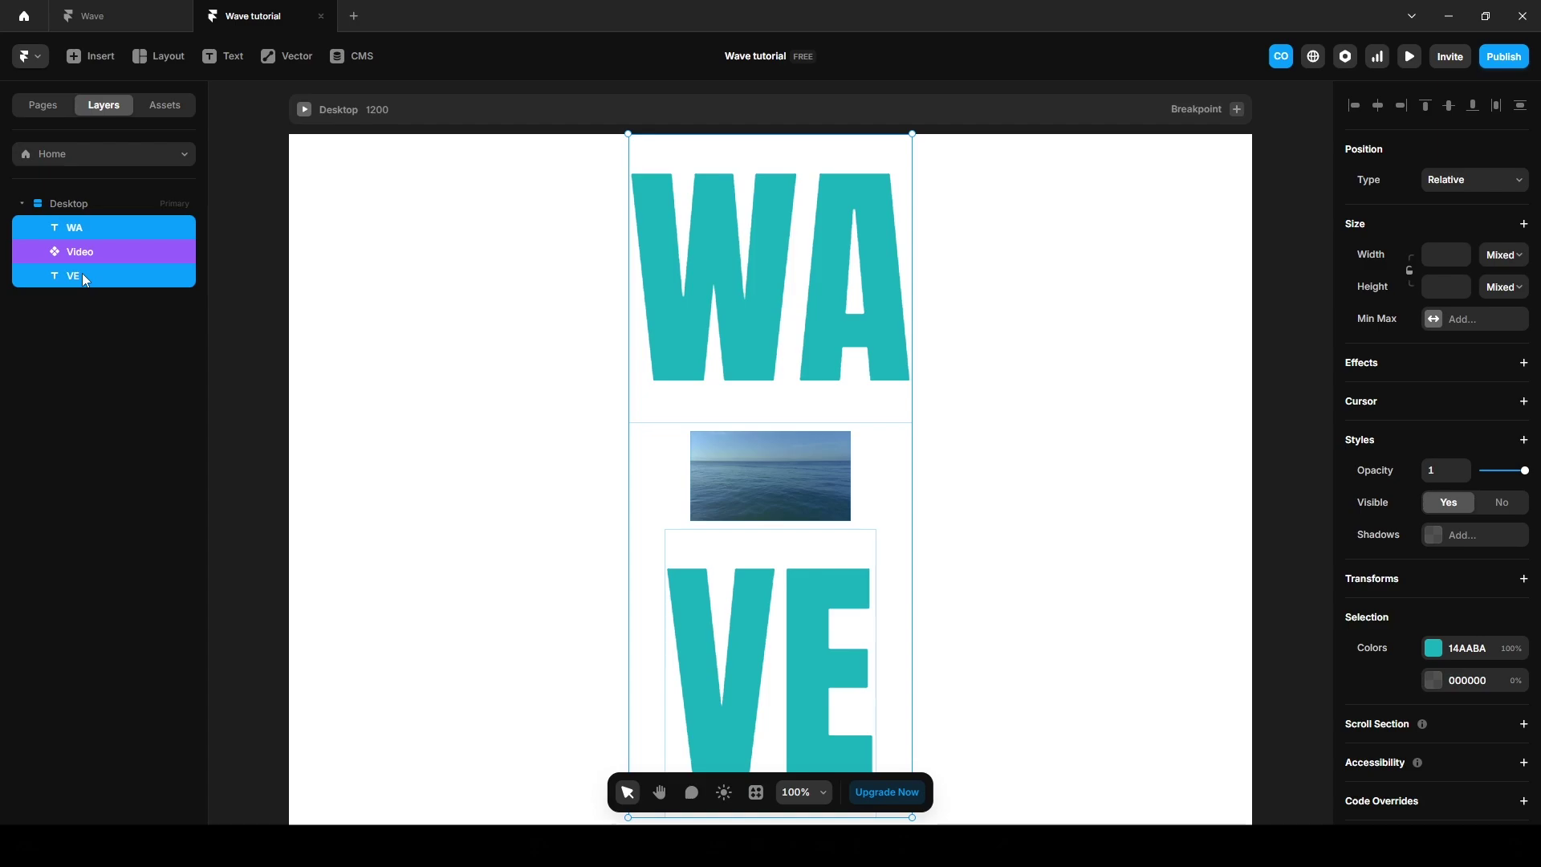
Wrap WA, Video and VE in a horizontal stack named Container.
key("ctrl+alt+Return")
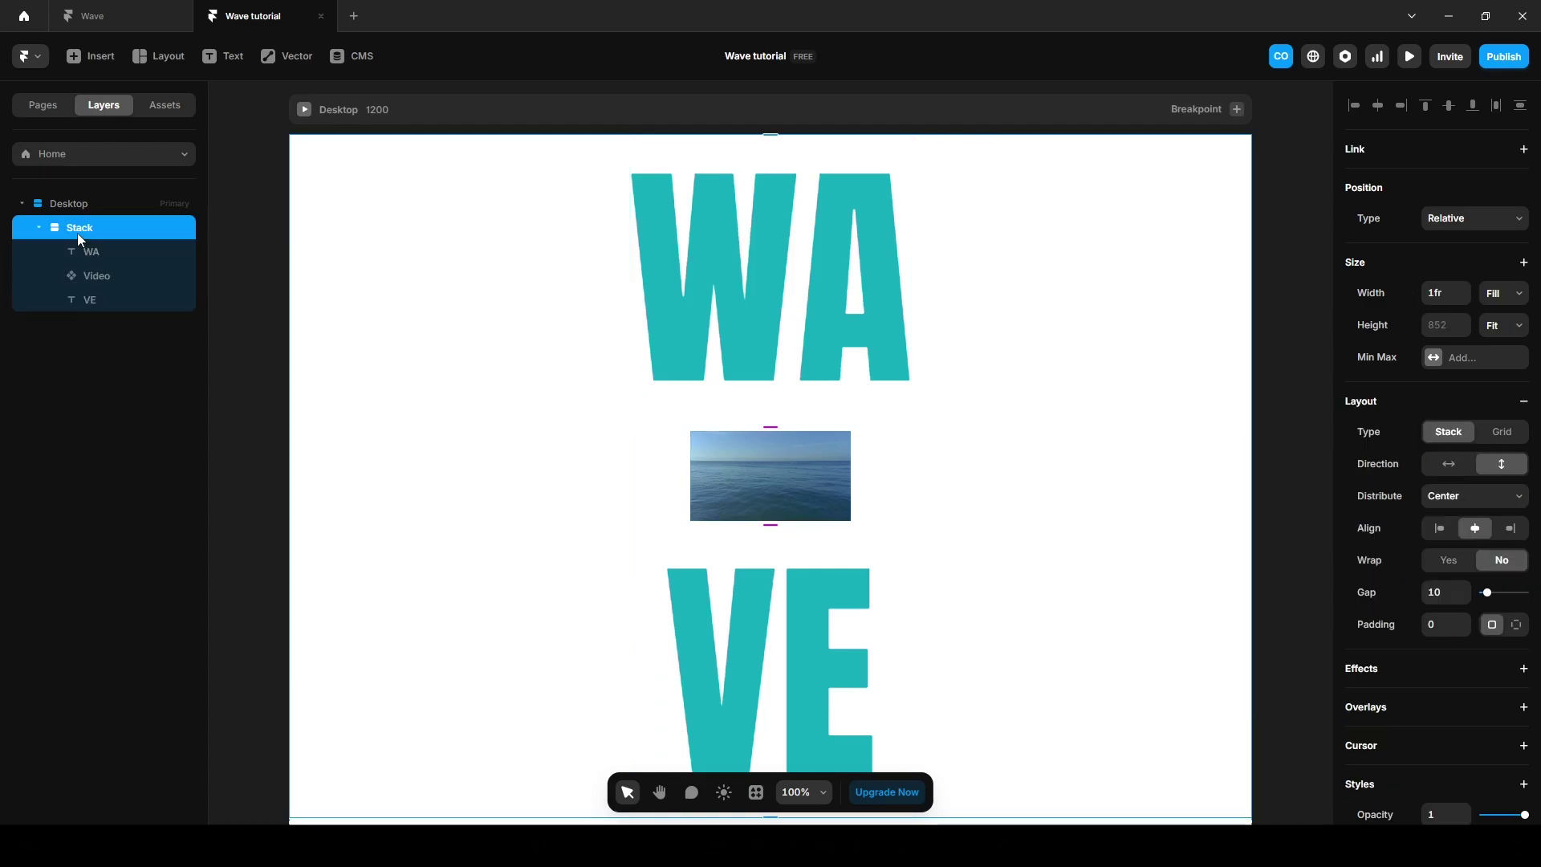
double_click(78, 229)
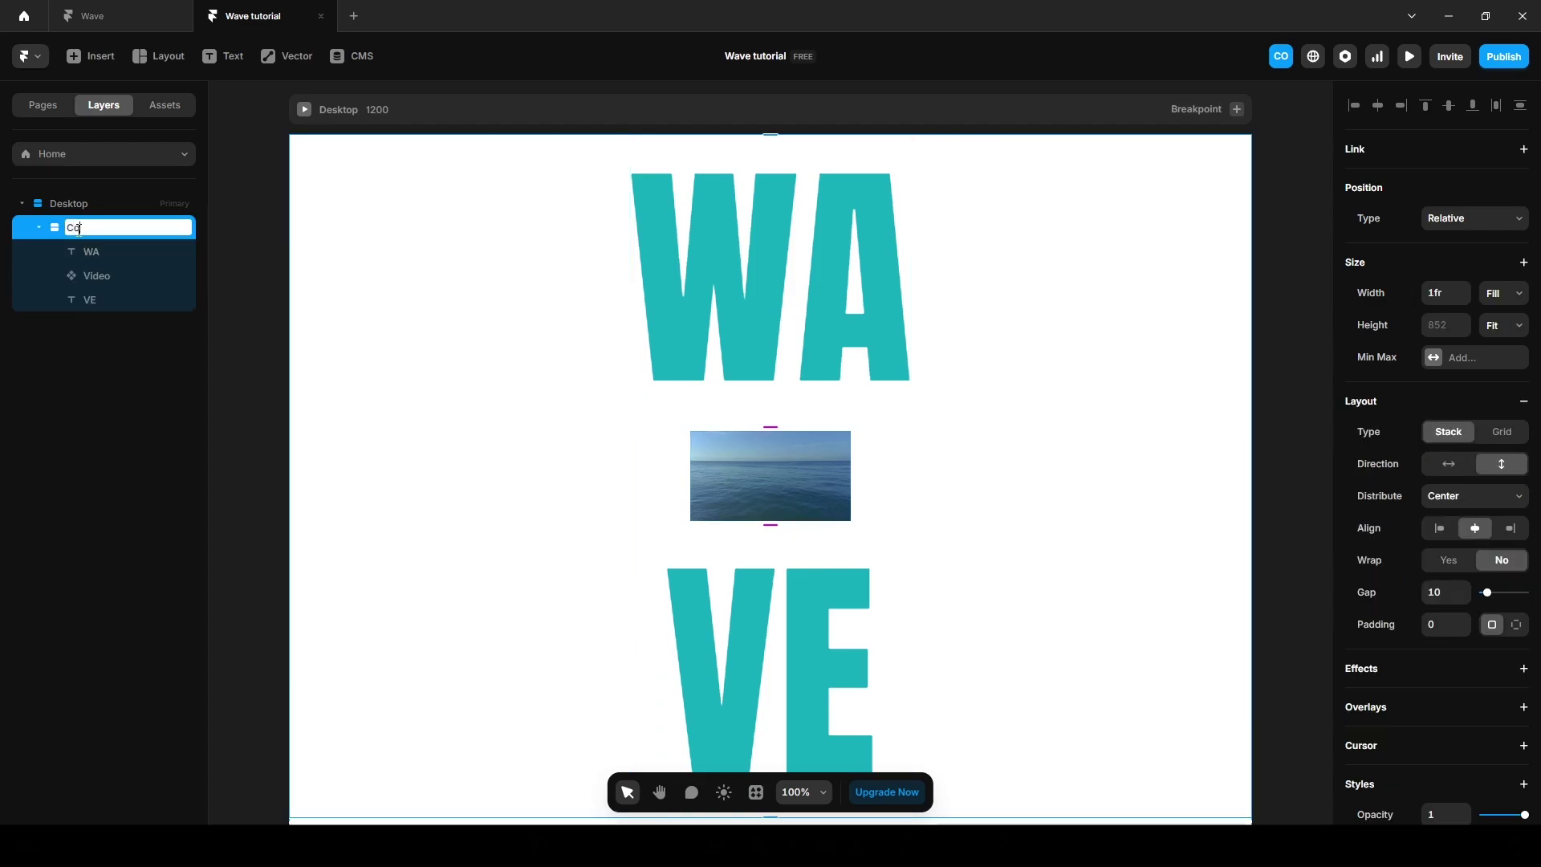
type("Container")
key("Return")
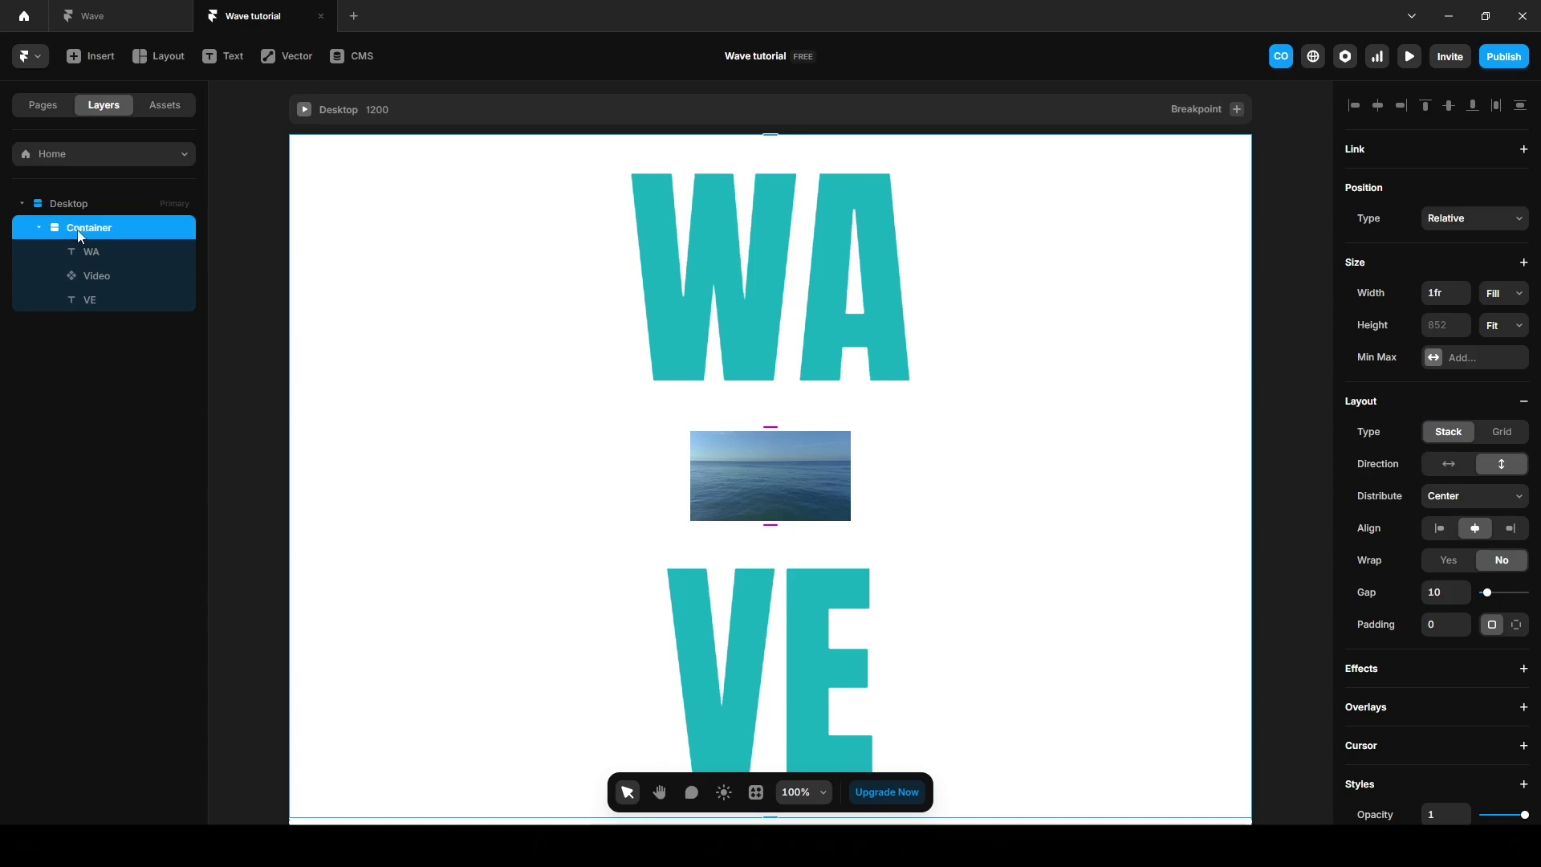
left_click(1447, 464)
Make the video 500×200 with radius 999 and switch its source to Upload.
left_click(96, 276)
left_click(1440, 255)
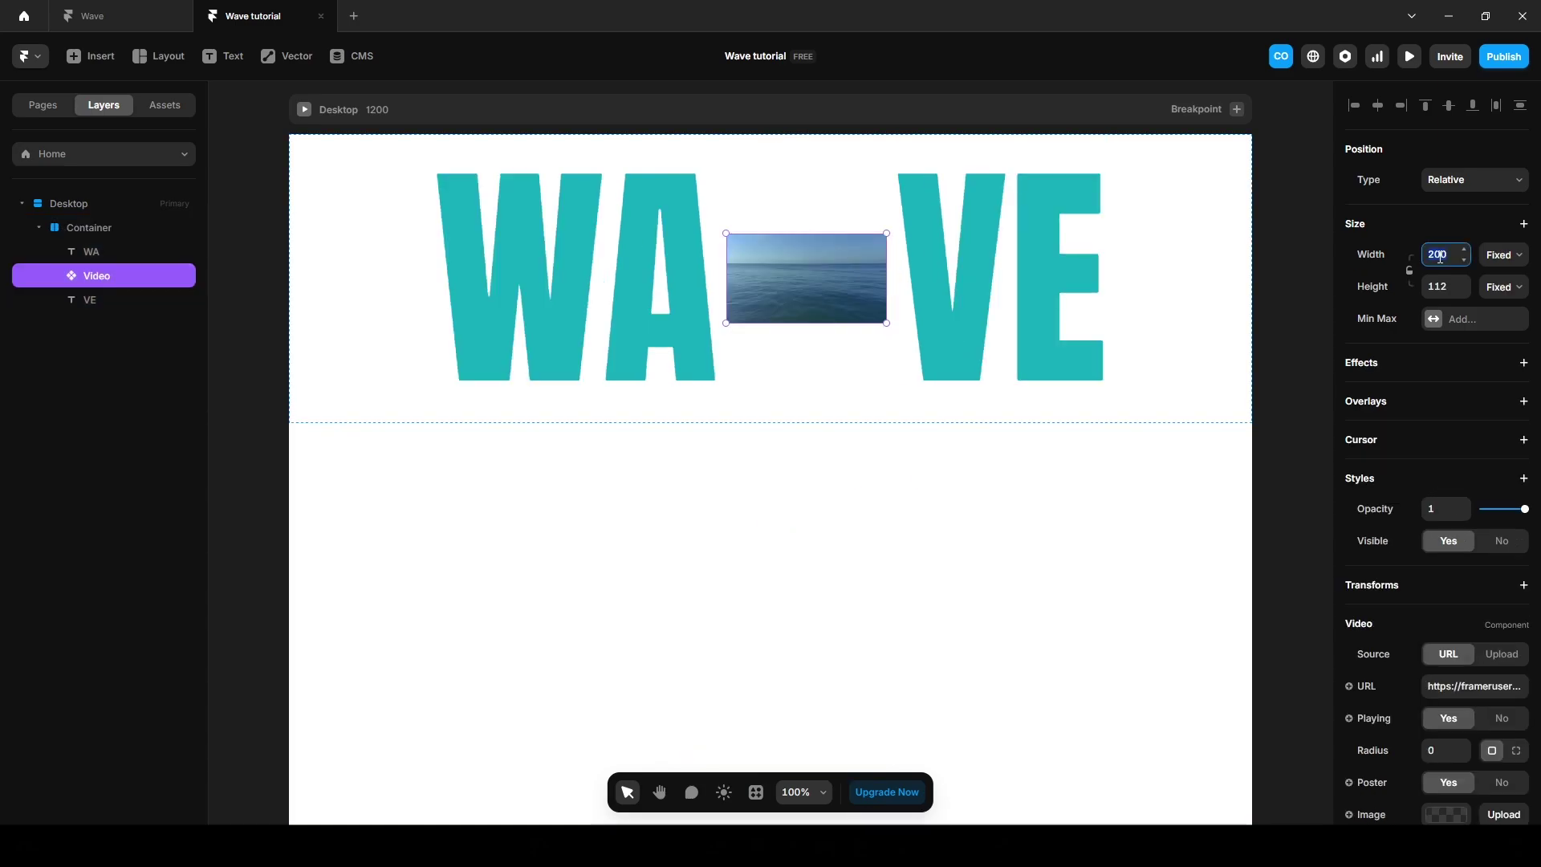
type("500")
key("Tab")
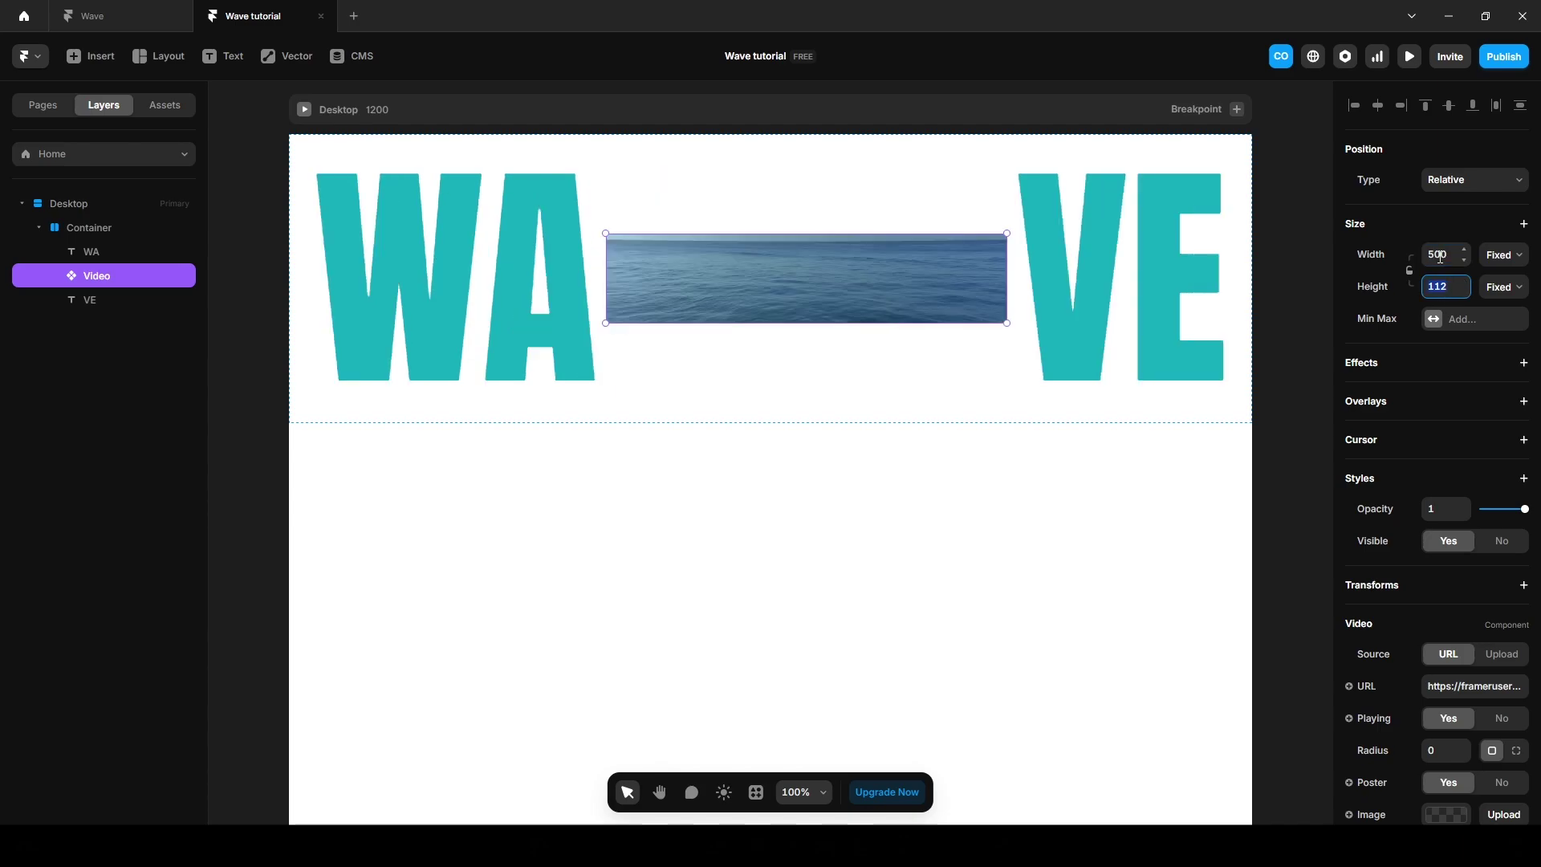
type("200")
key("Return")
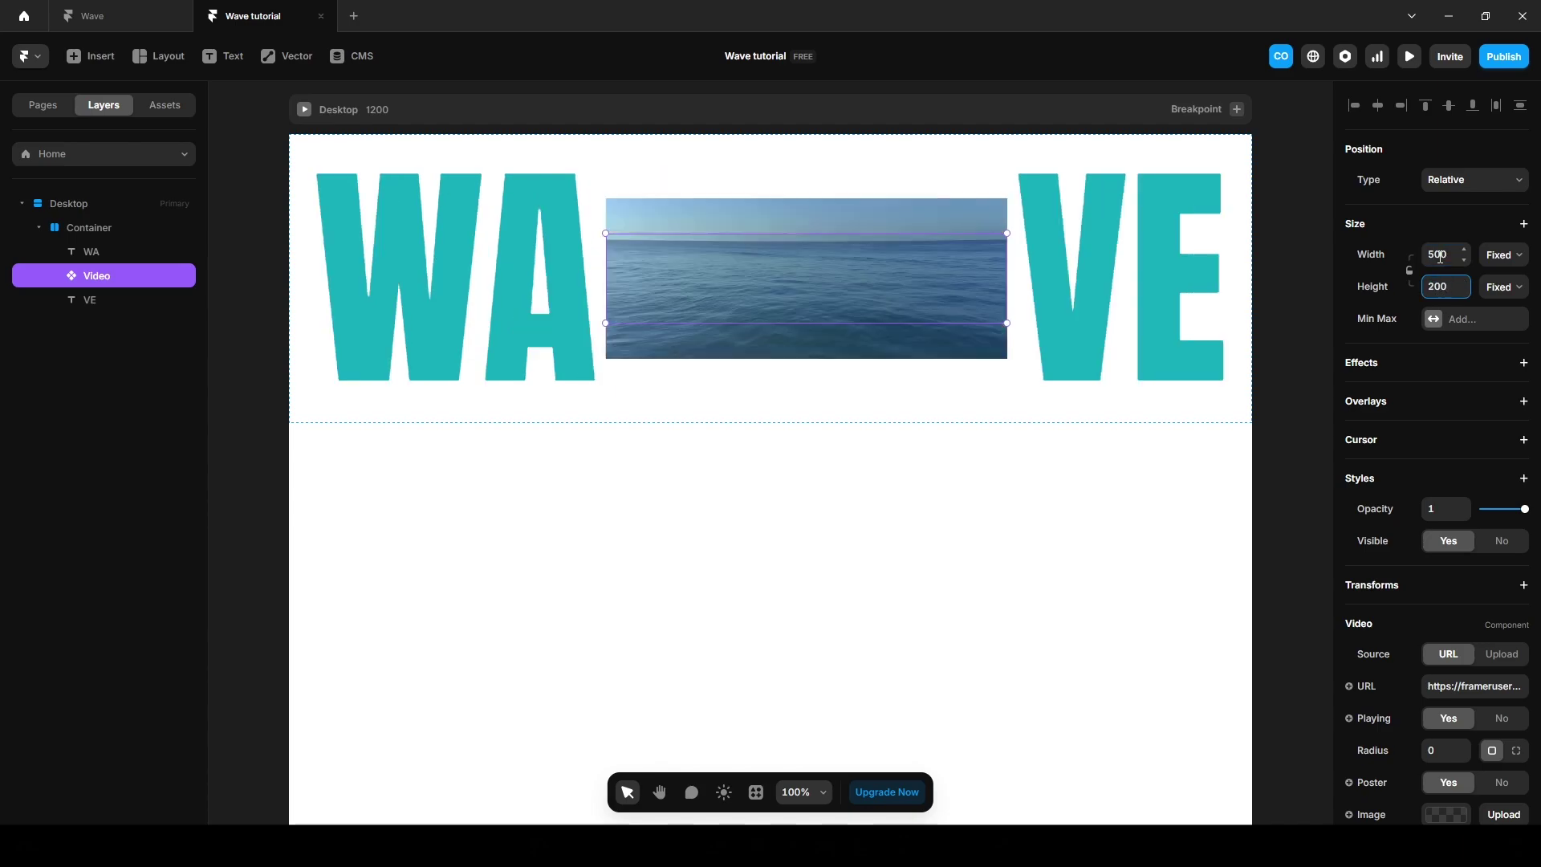
left_click(1448, 752)
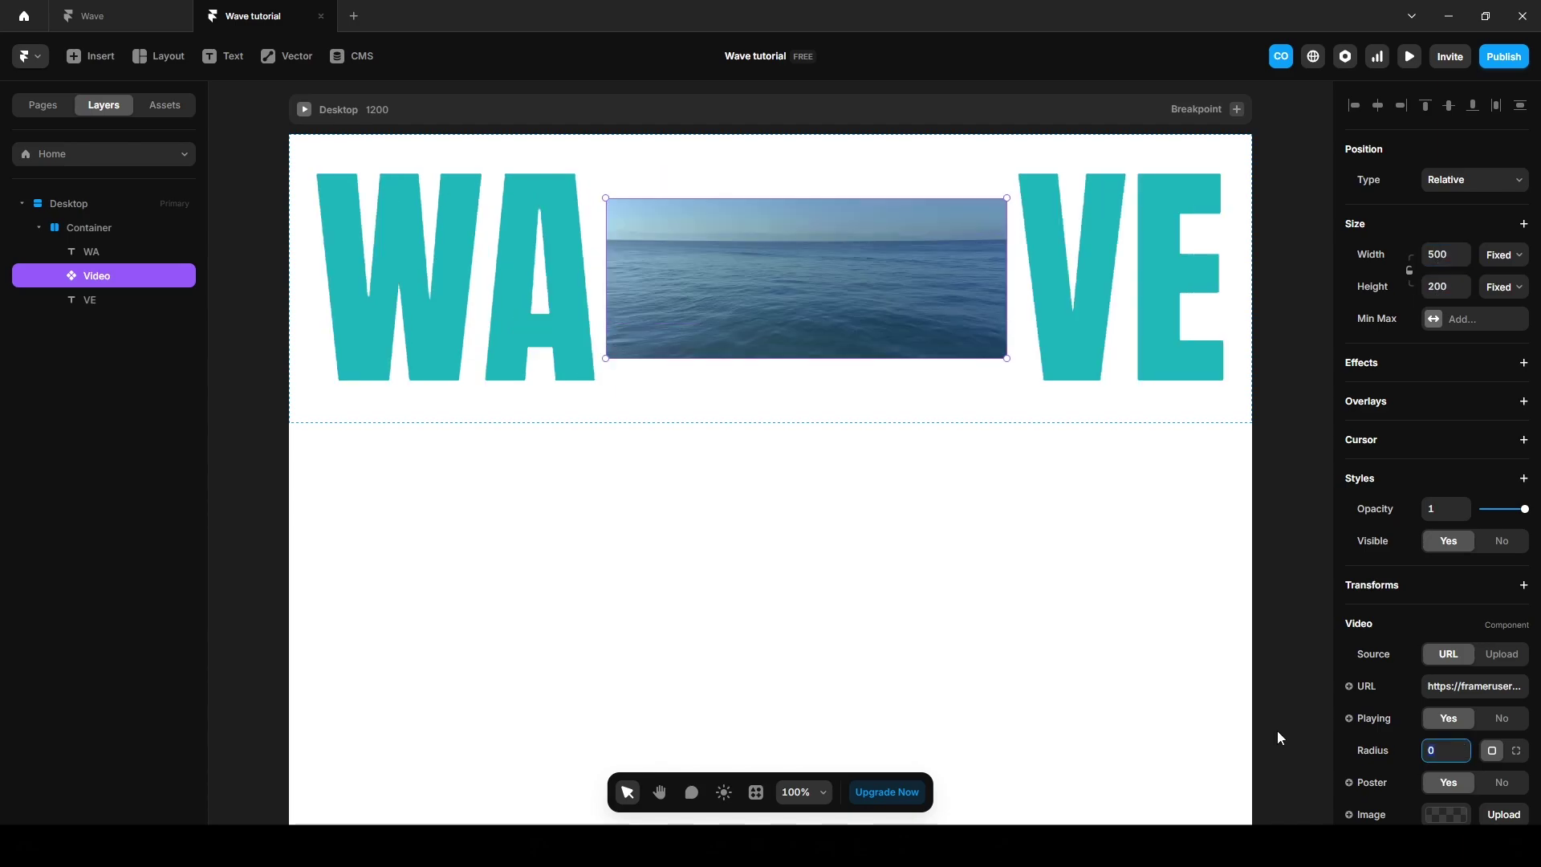
type("999")
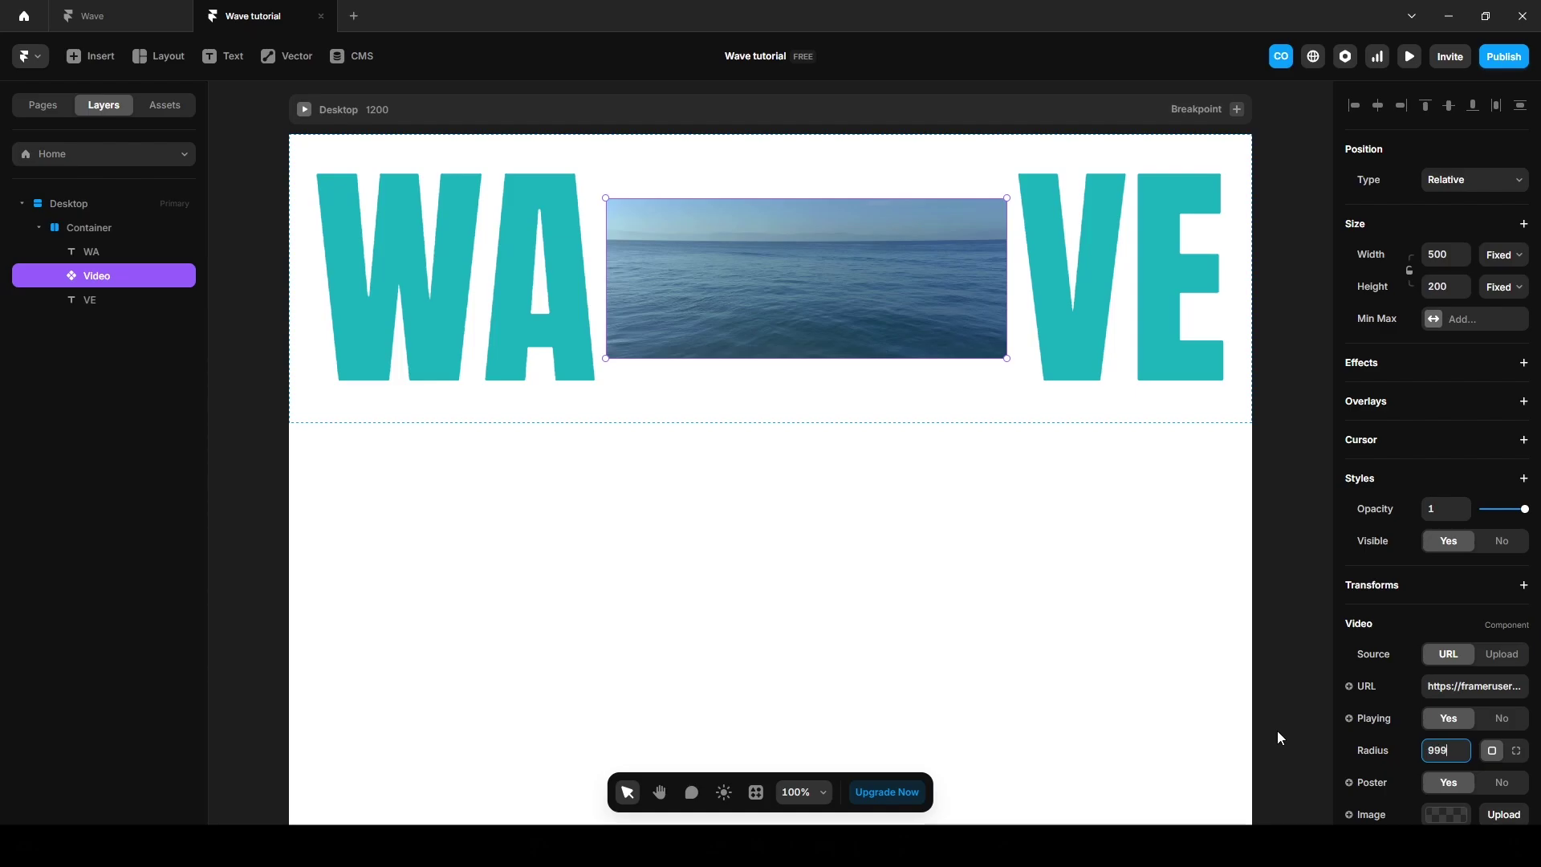
key("Return")
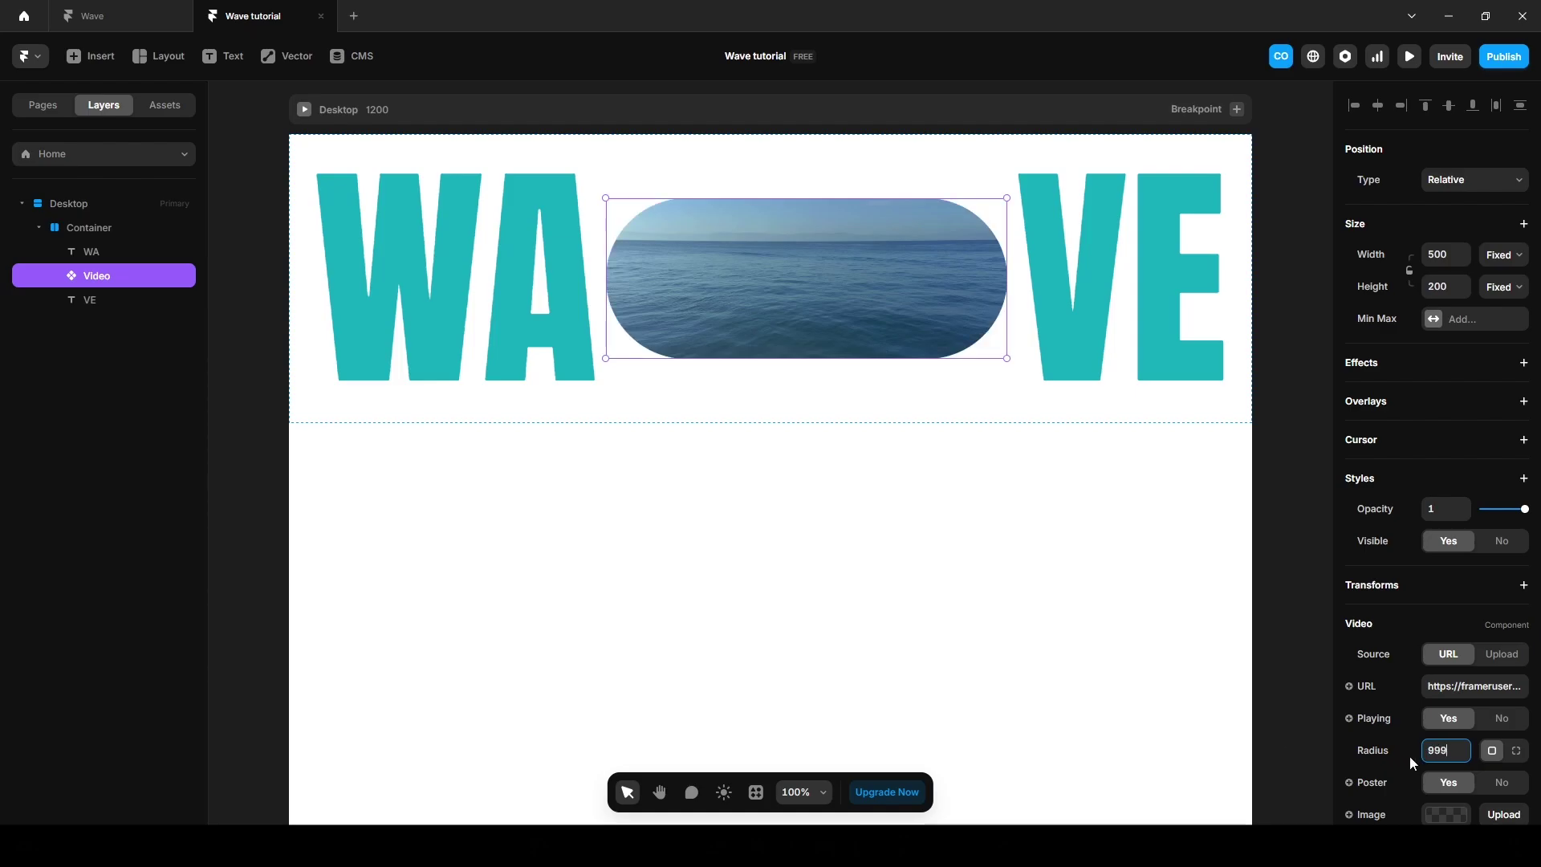
left_click(1504, 654)
Upload Wave.mp4 as the video file and test the preview by scrolling down and up.
left_click(1475, 689)
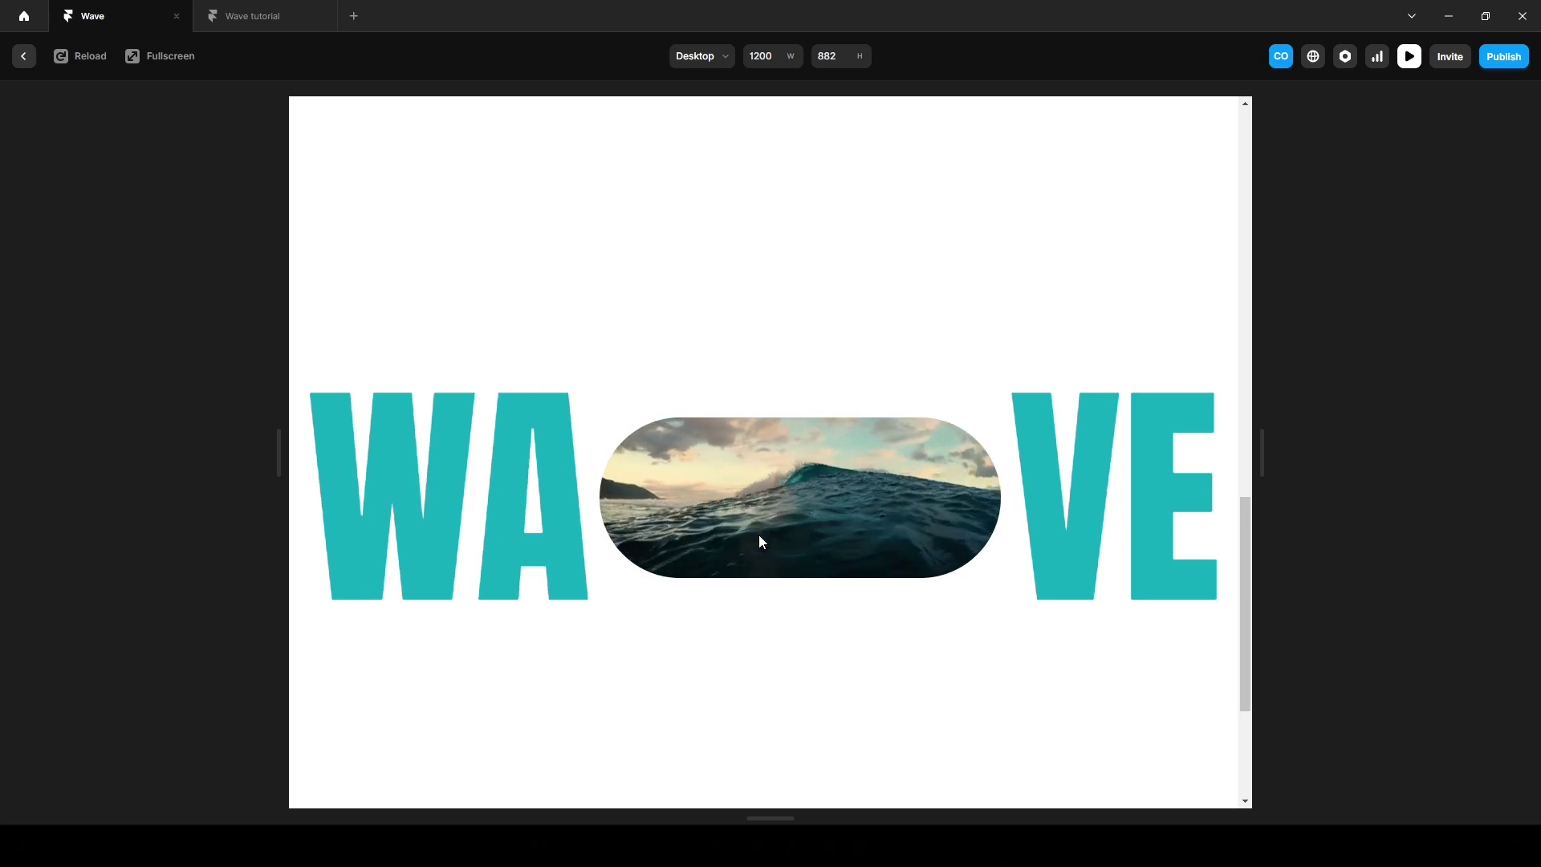
scroll(761, 542, "down", 5)
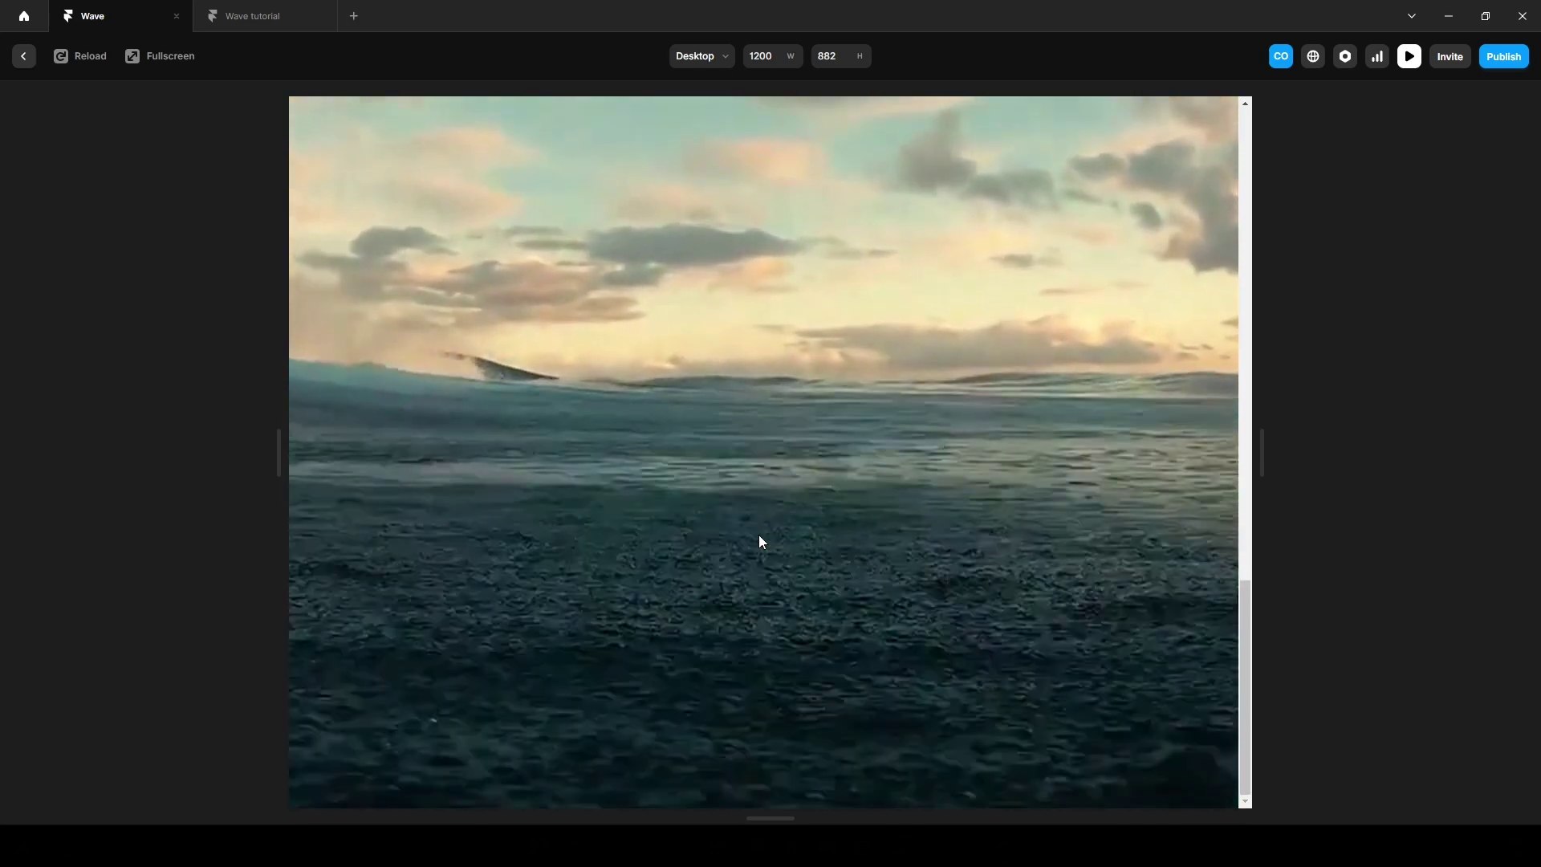
scroll(761, 542, "up", 4)
scroll(762, 541, "up", 3)
Back in Wave tutorial, set the Container's position to Sticky.
left_click(245, 16)
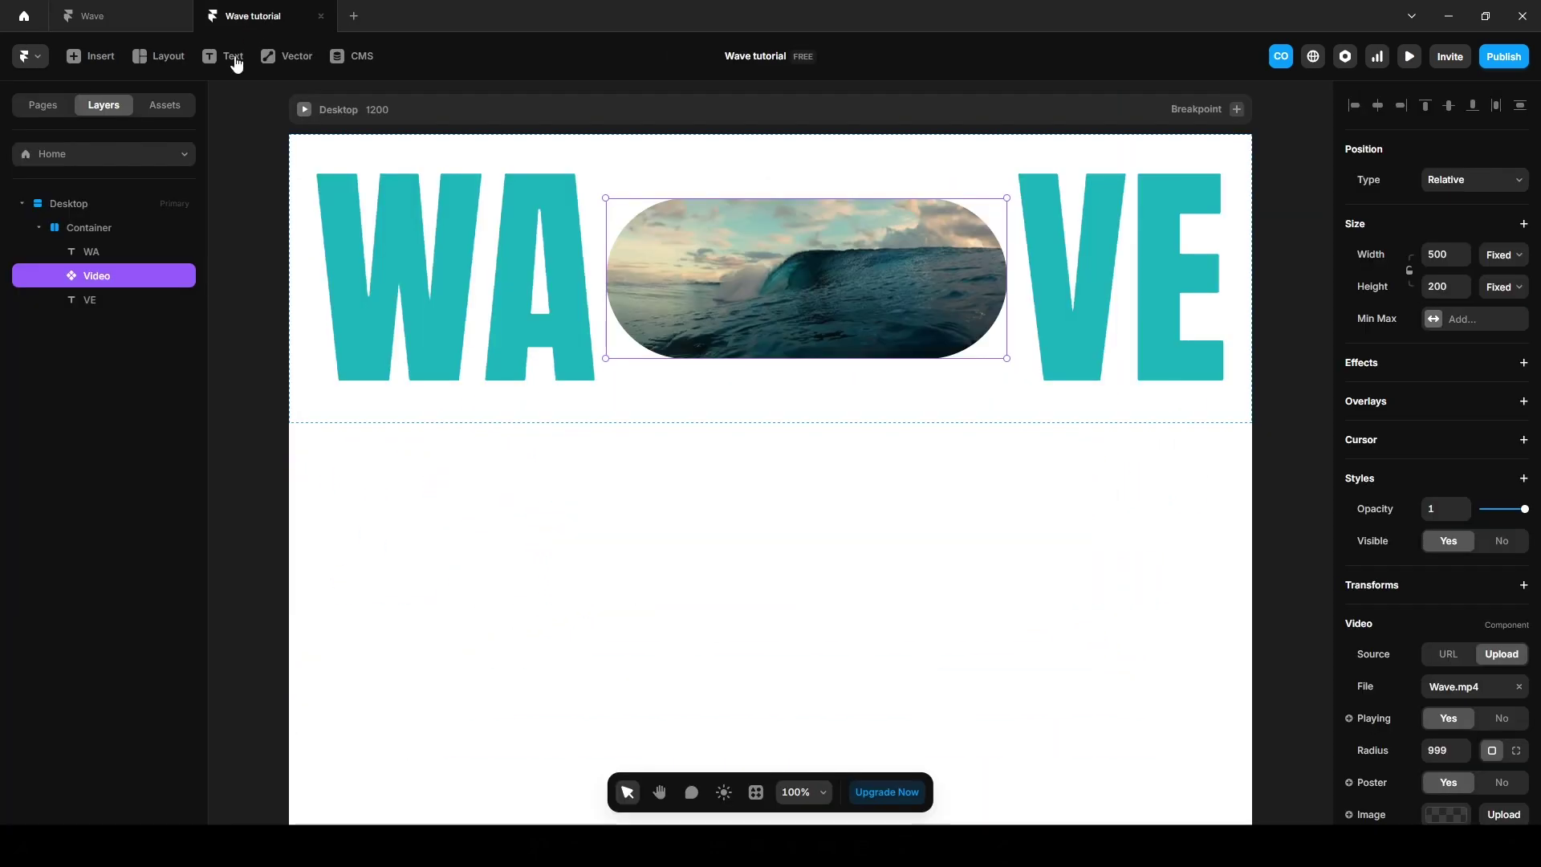
left_click(80, 224)
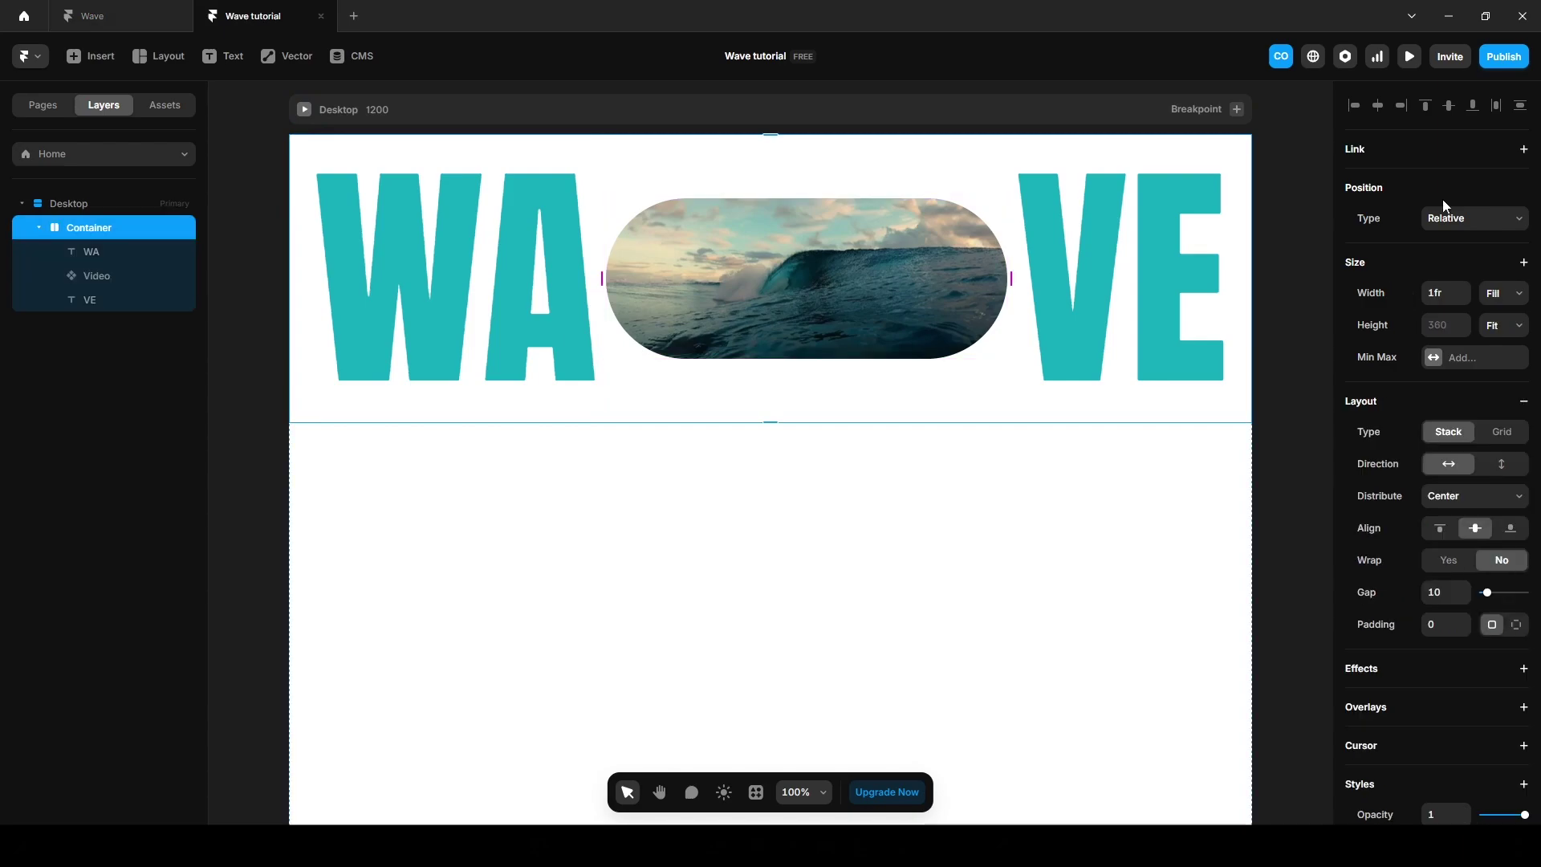
left_click(1456, 220)
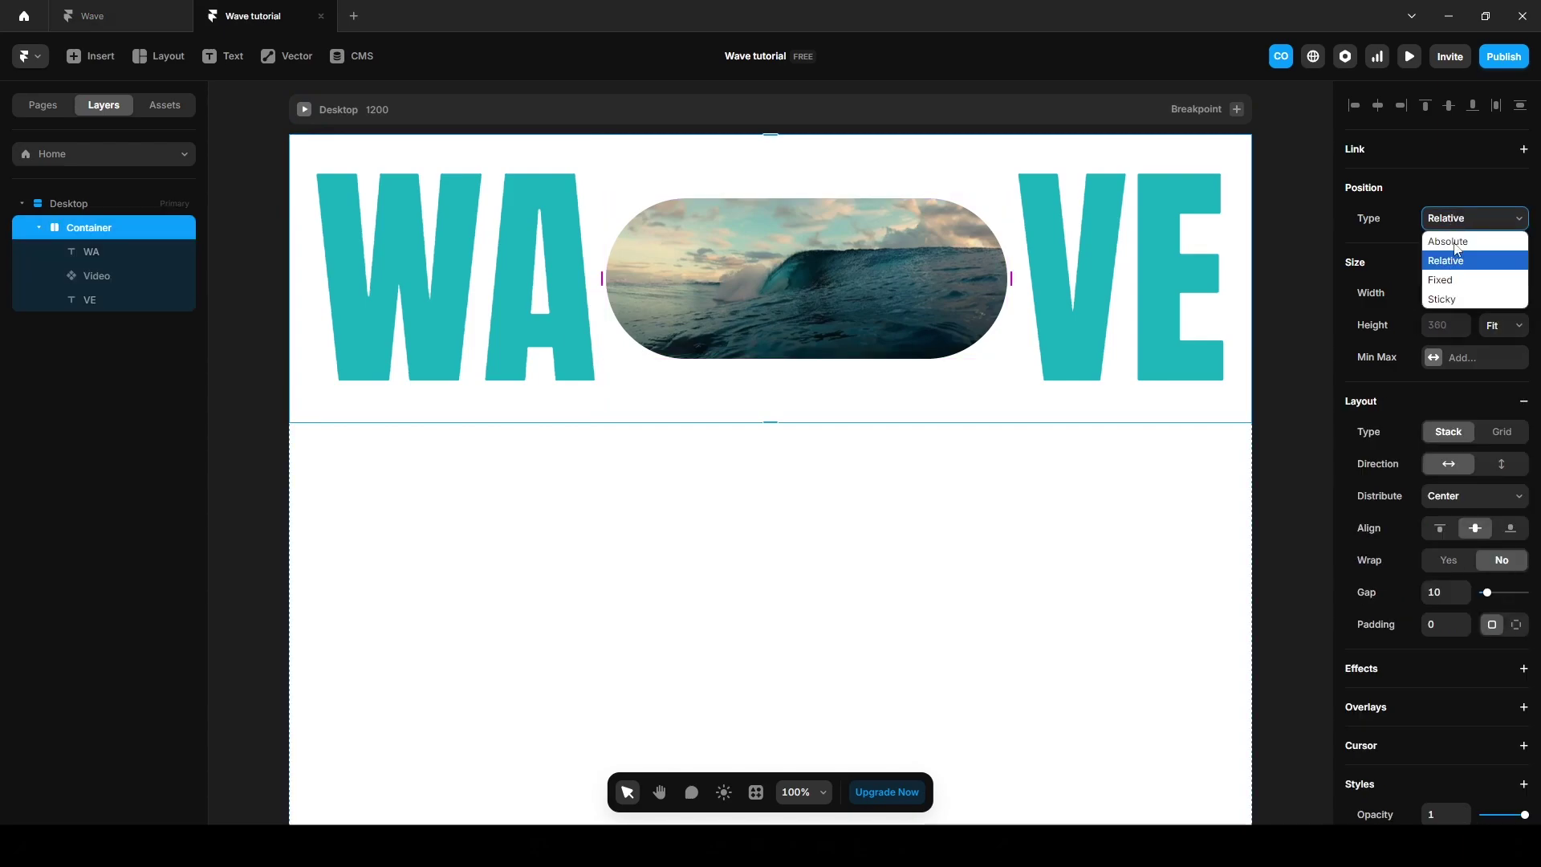
left_click(1447, 302)
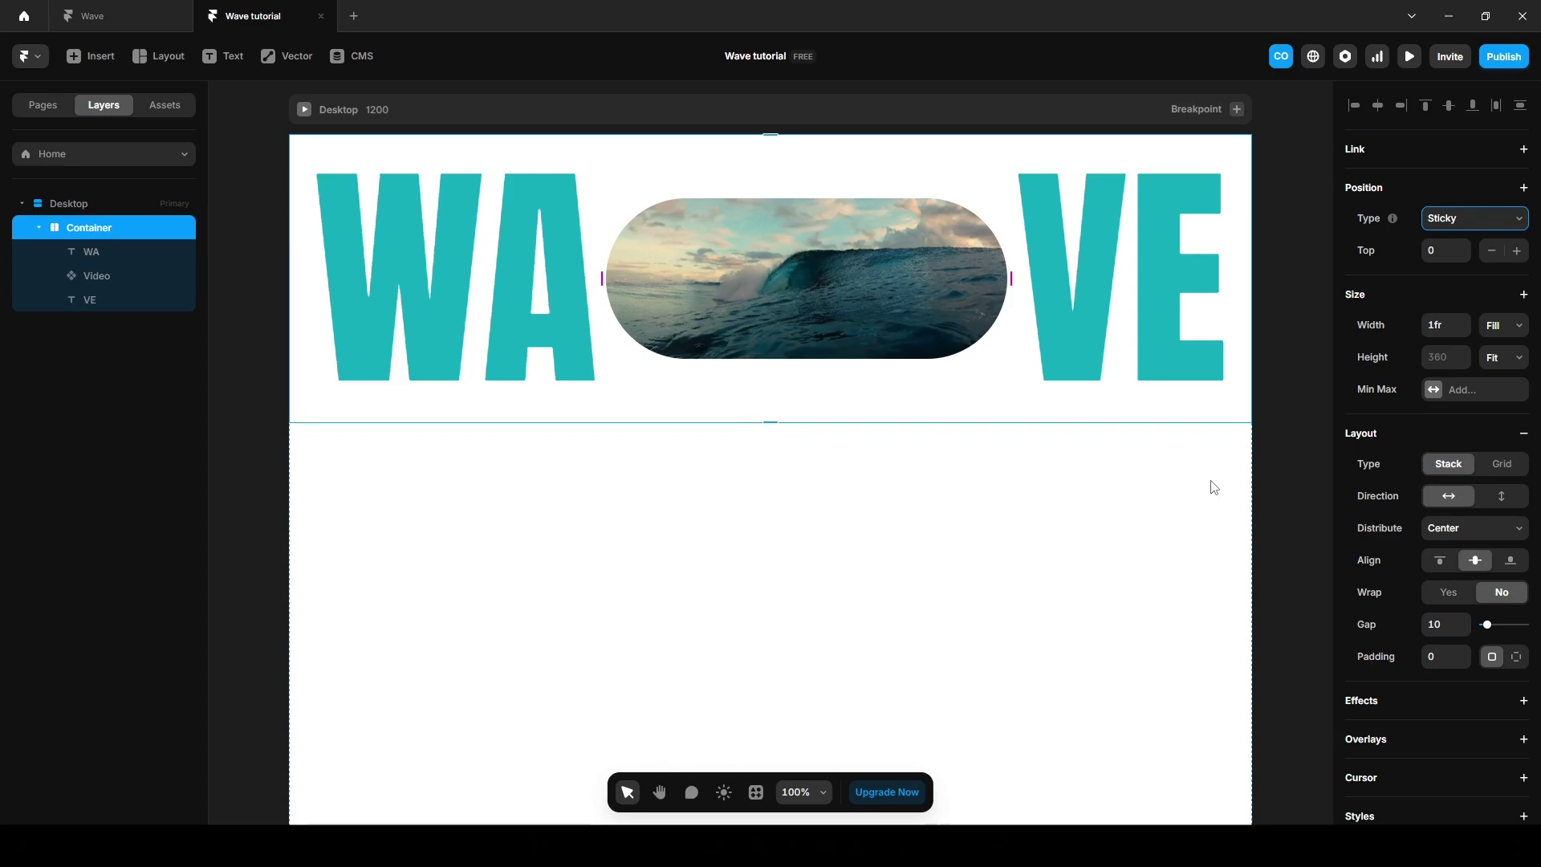
Set the Desktop frame's overflow to Visible and its height to Fit Content.
left_click(68, 203)
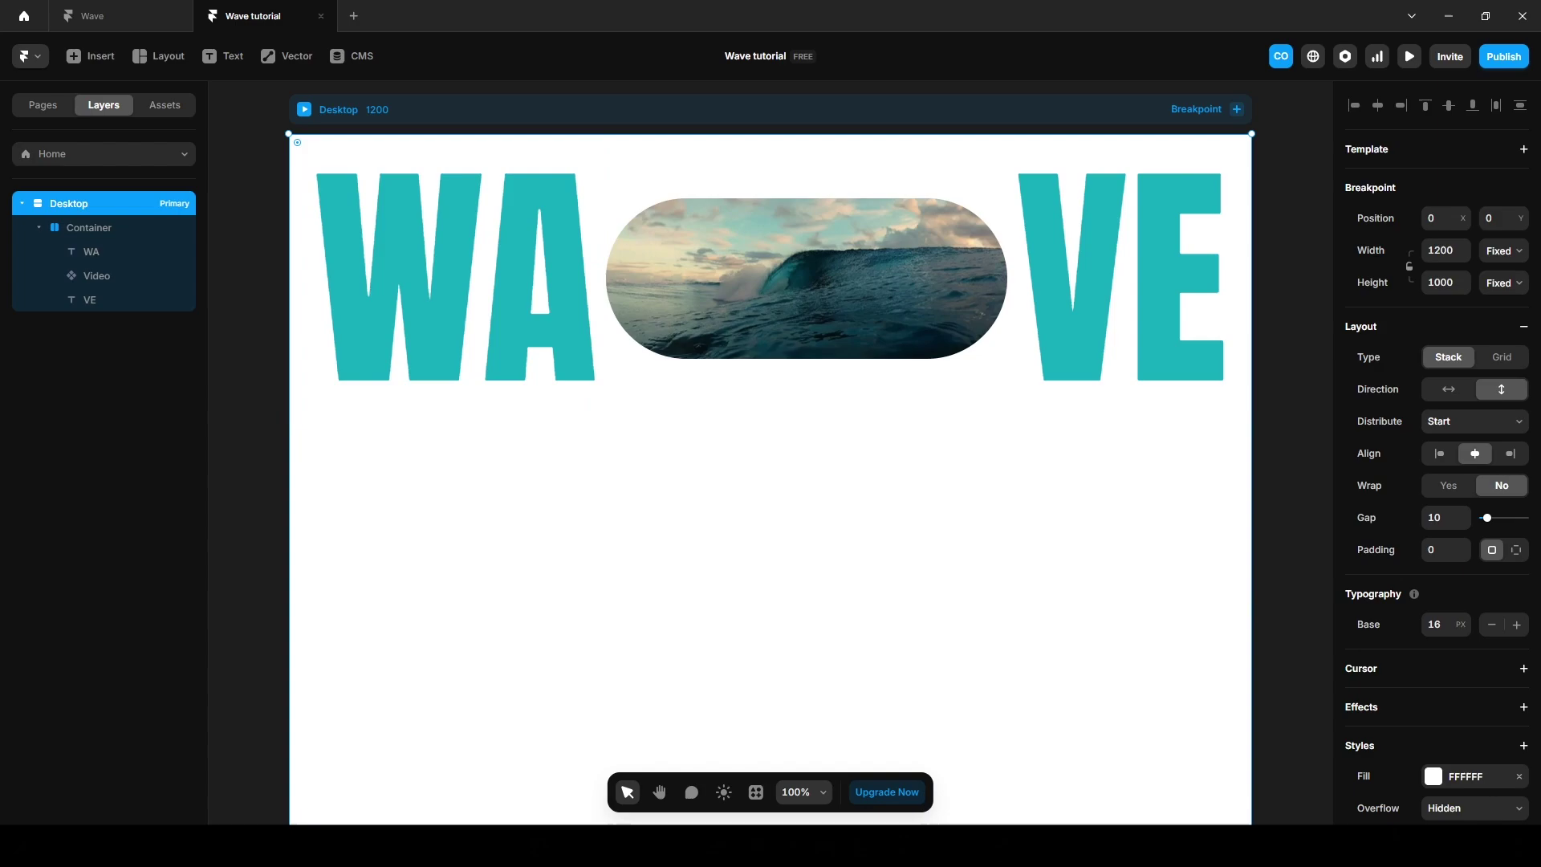
left_click(1459, 812)
left_click(1457, 771)
left_click(1501, 282)
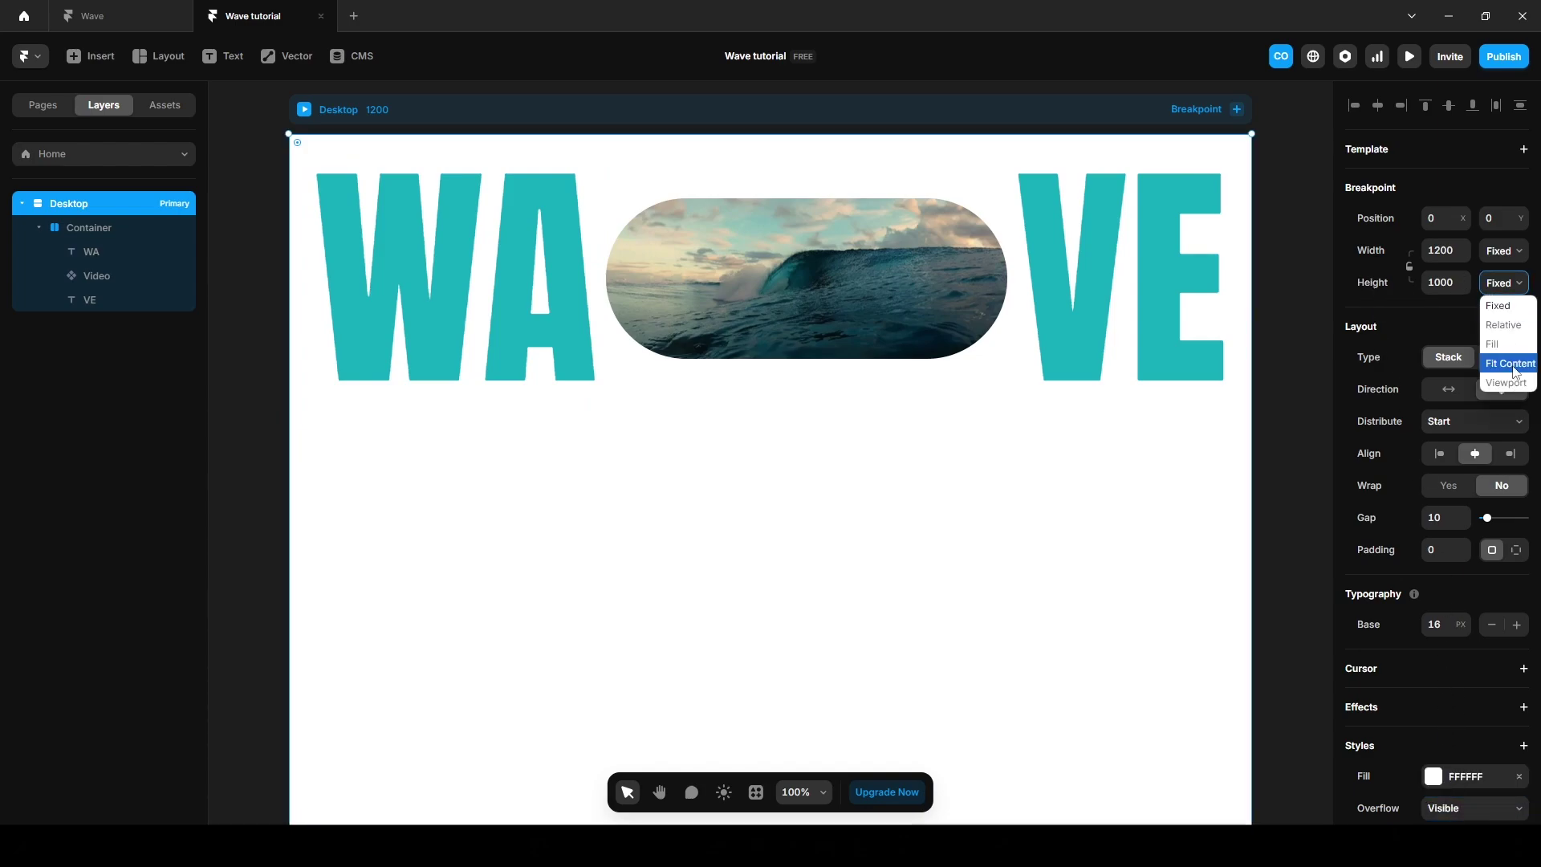
left_click(1510, 364)
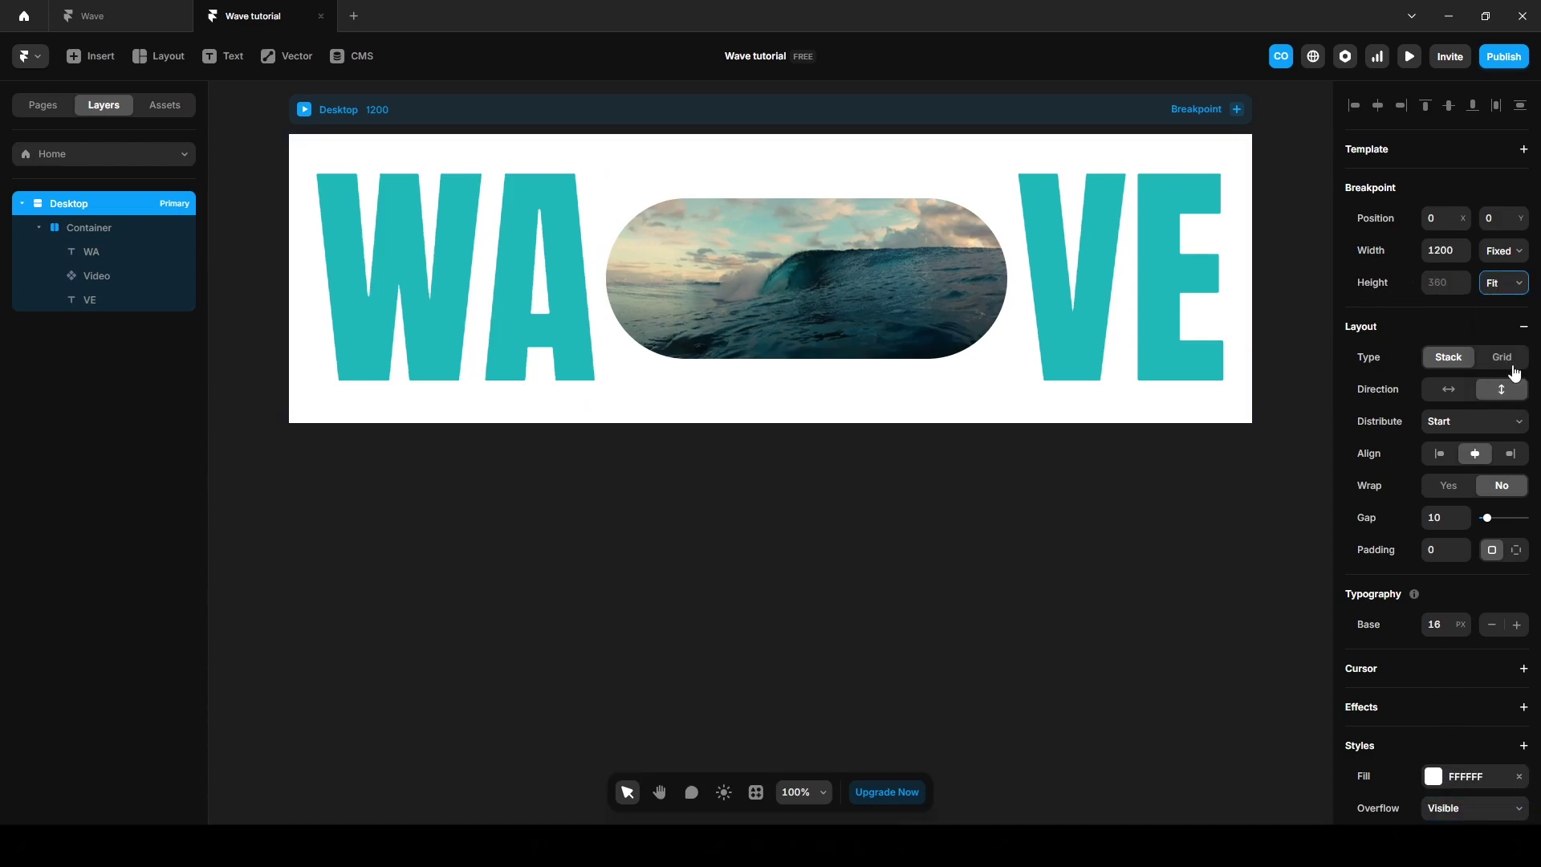
left_click(707, 610)
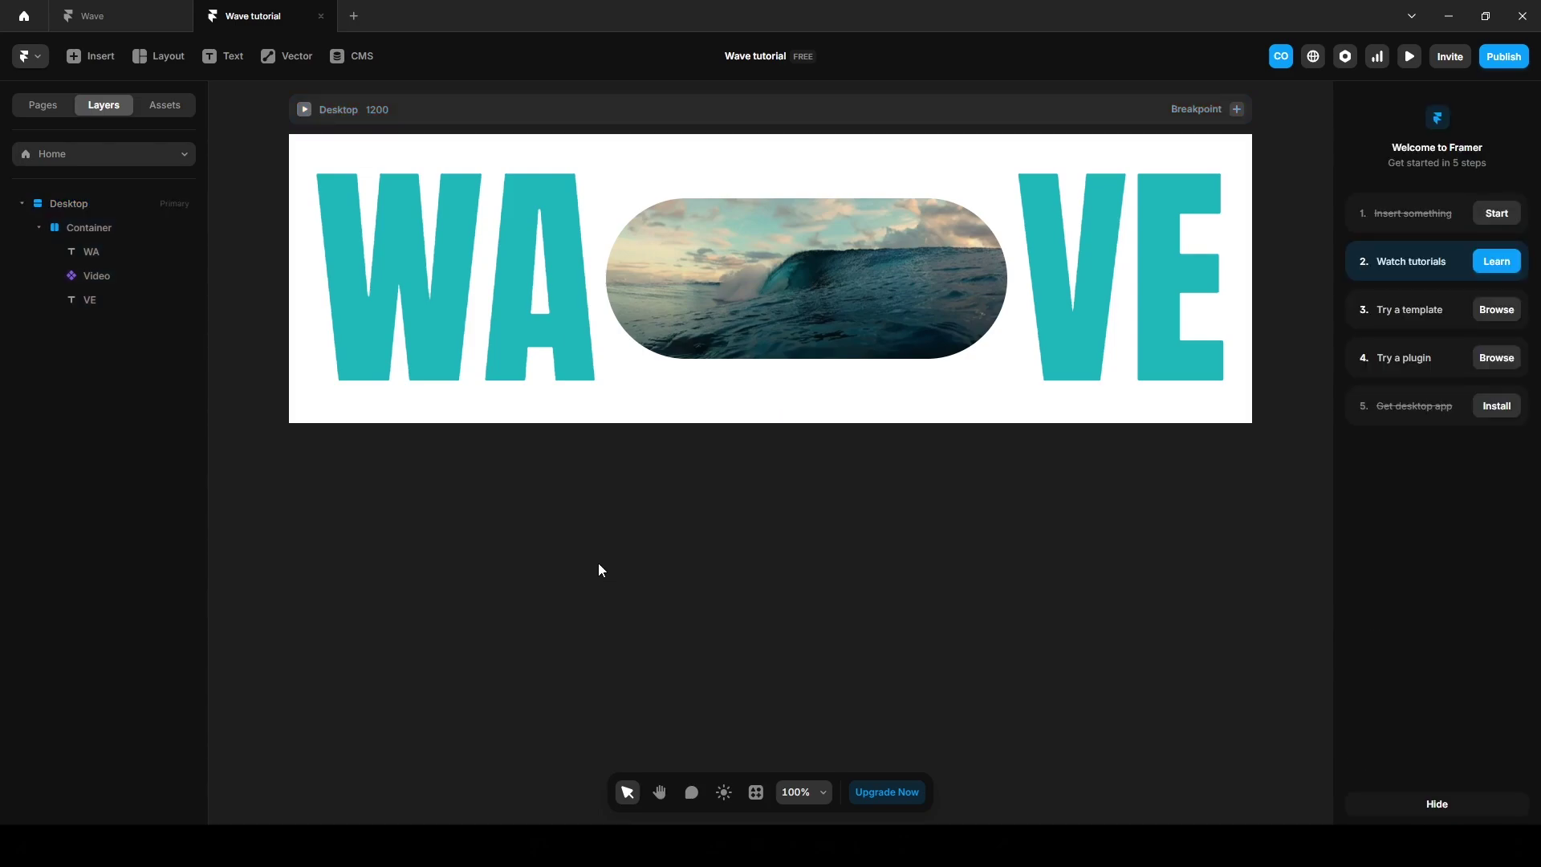
Add a full-width, 600 px tall frame named Spacer above Container.
key("f")
left_click_drag(578, 163, 921, 295)
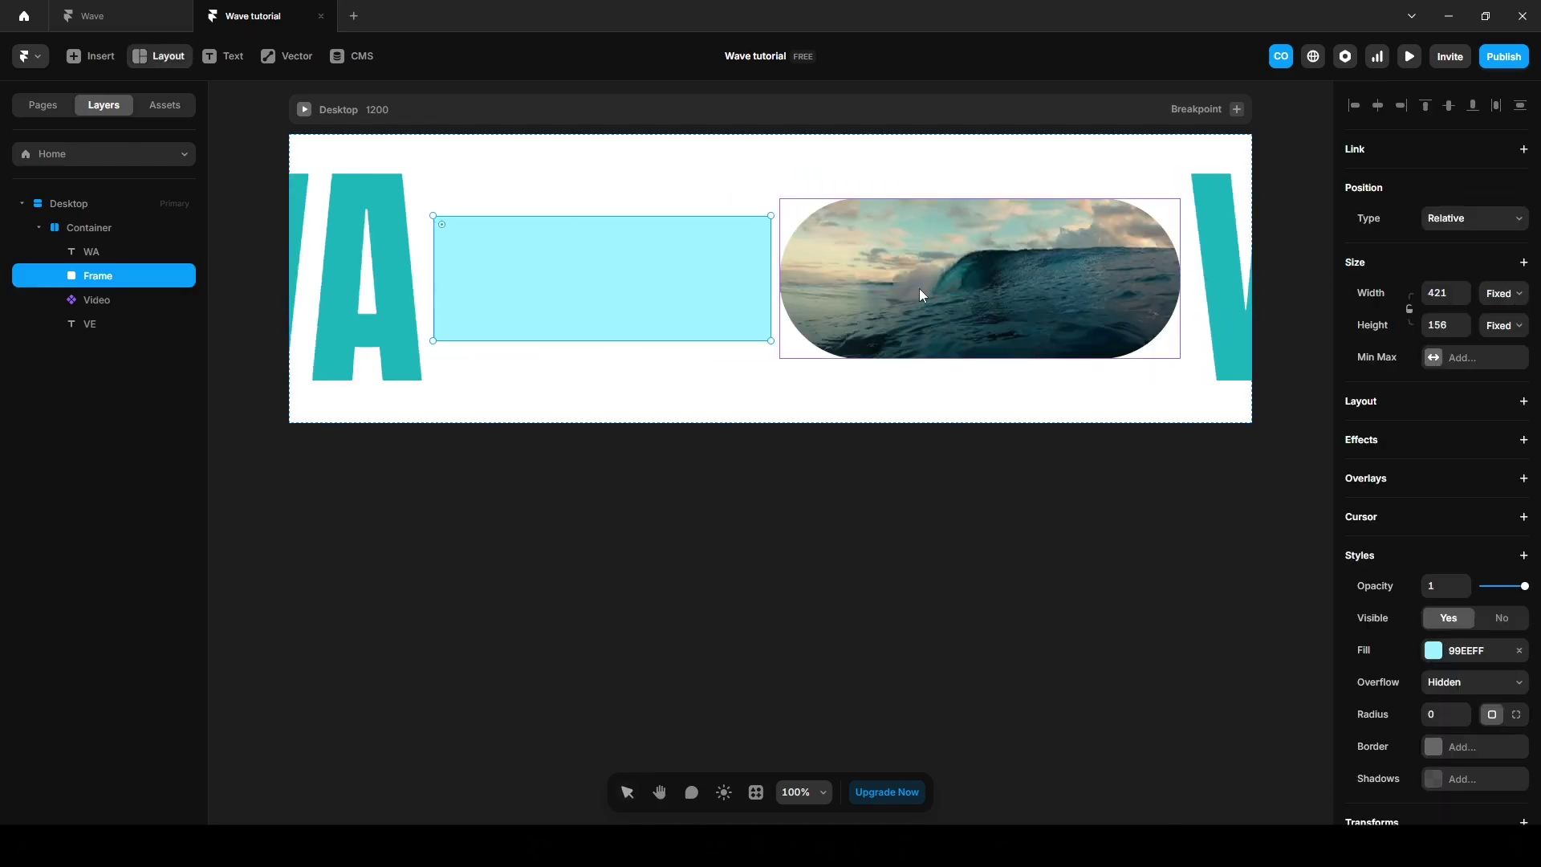
left_click_drag(96, 270, 96, 218)
double_click(90, 227)
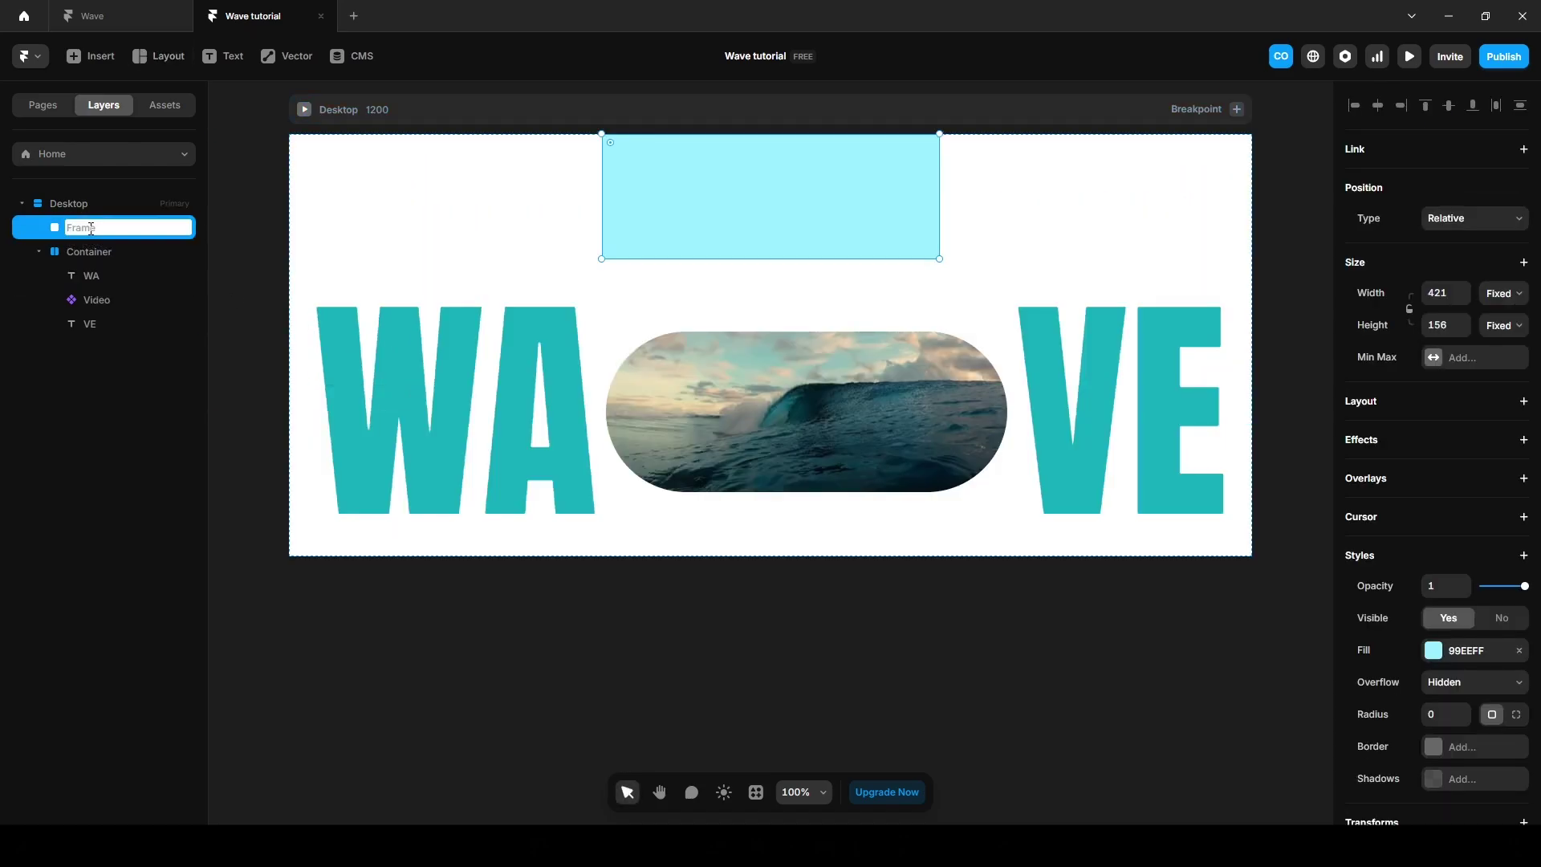
type("Spacer")
key("Return")
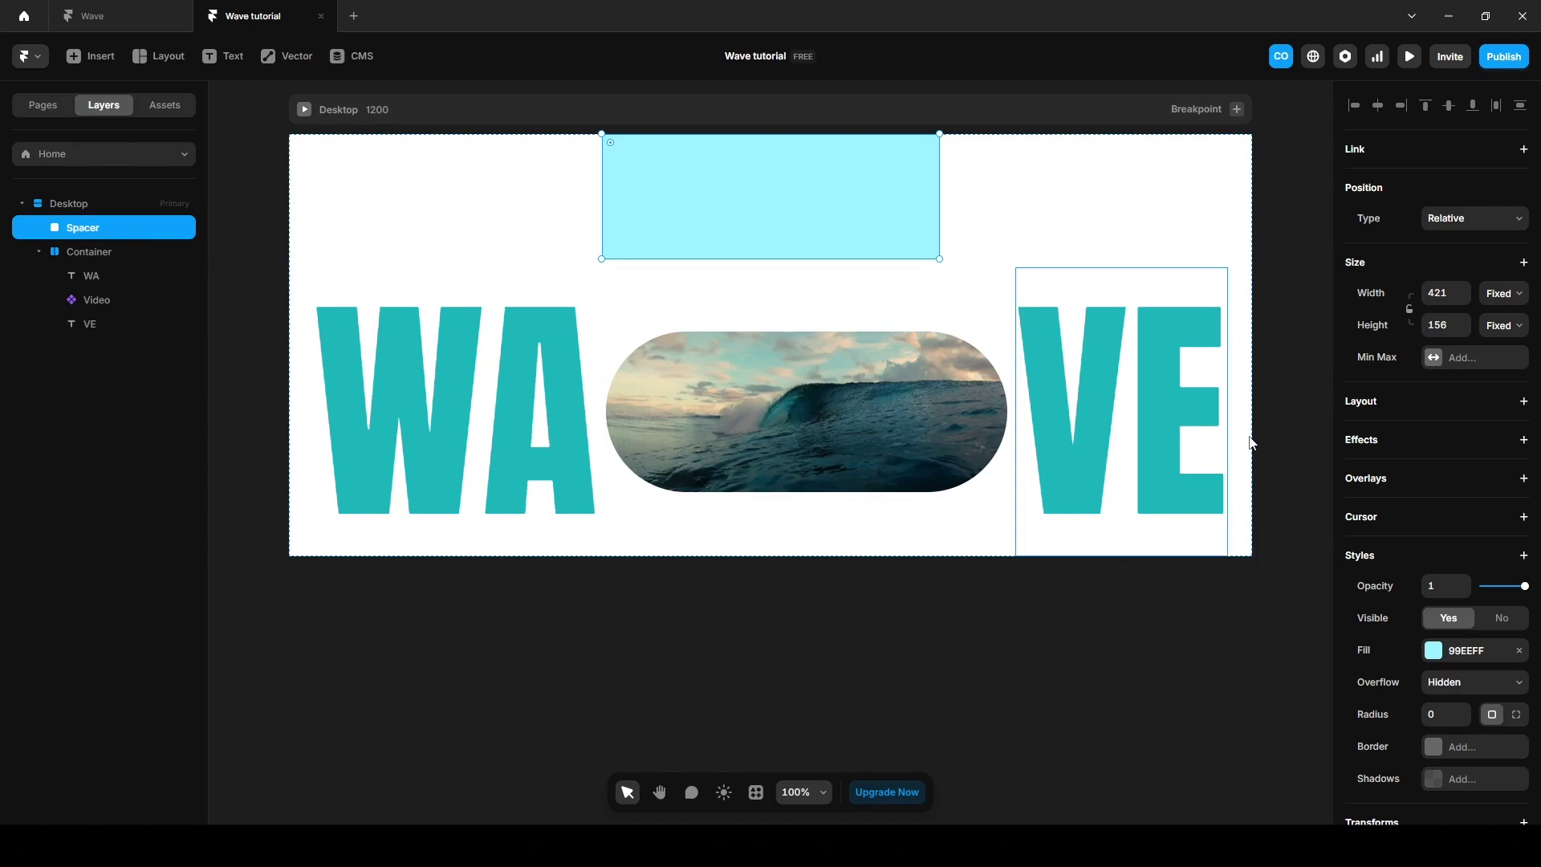
left_click(1494, 294)
left_click(1499, 354)
left_click(1451, 329)
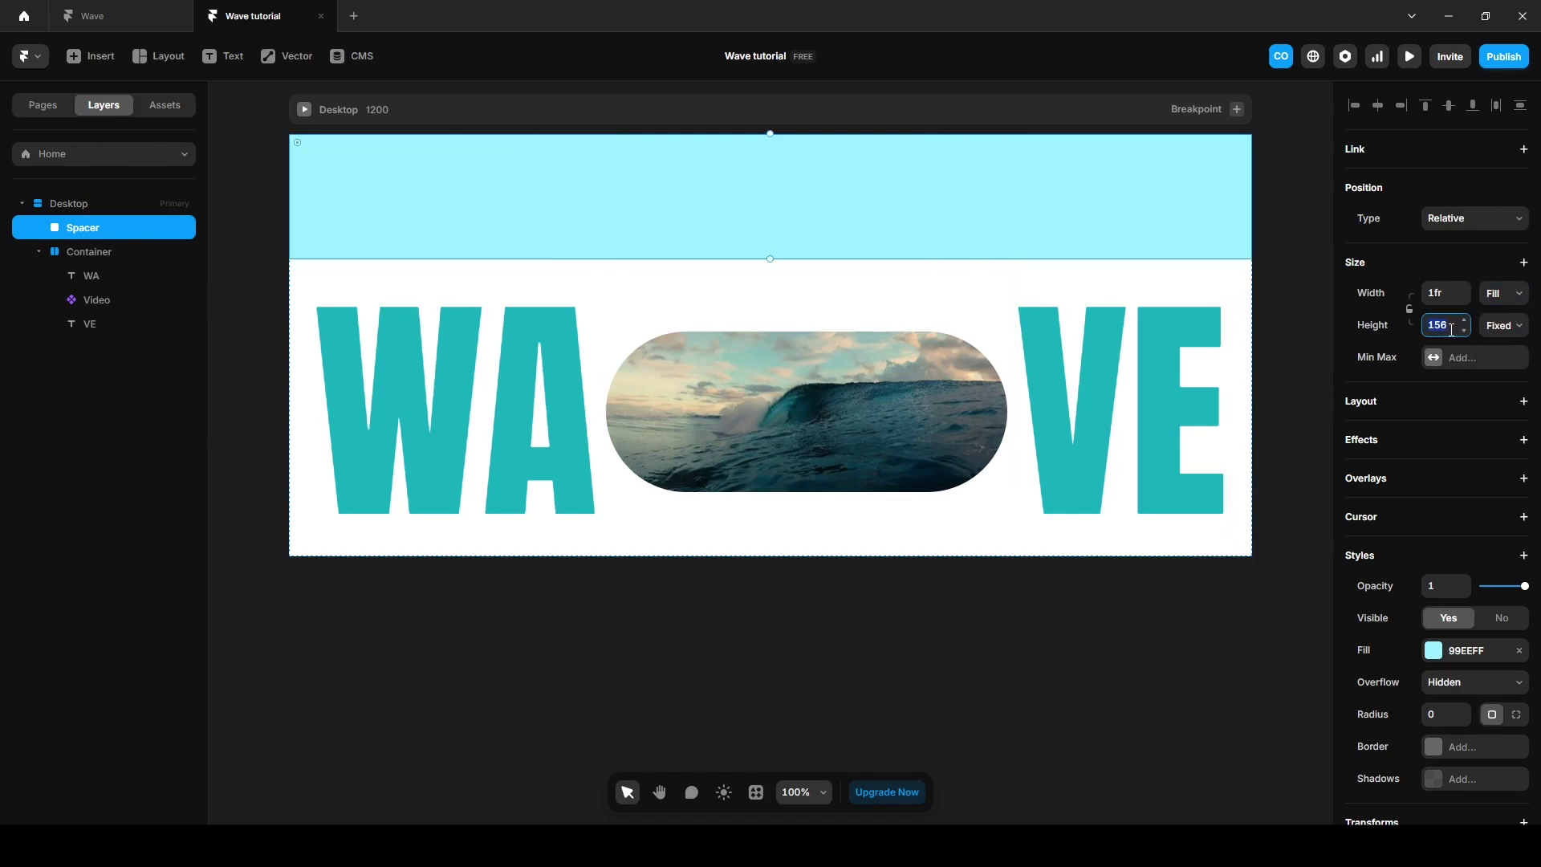
type("600")
key("Return")
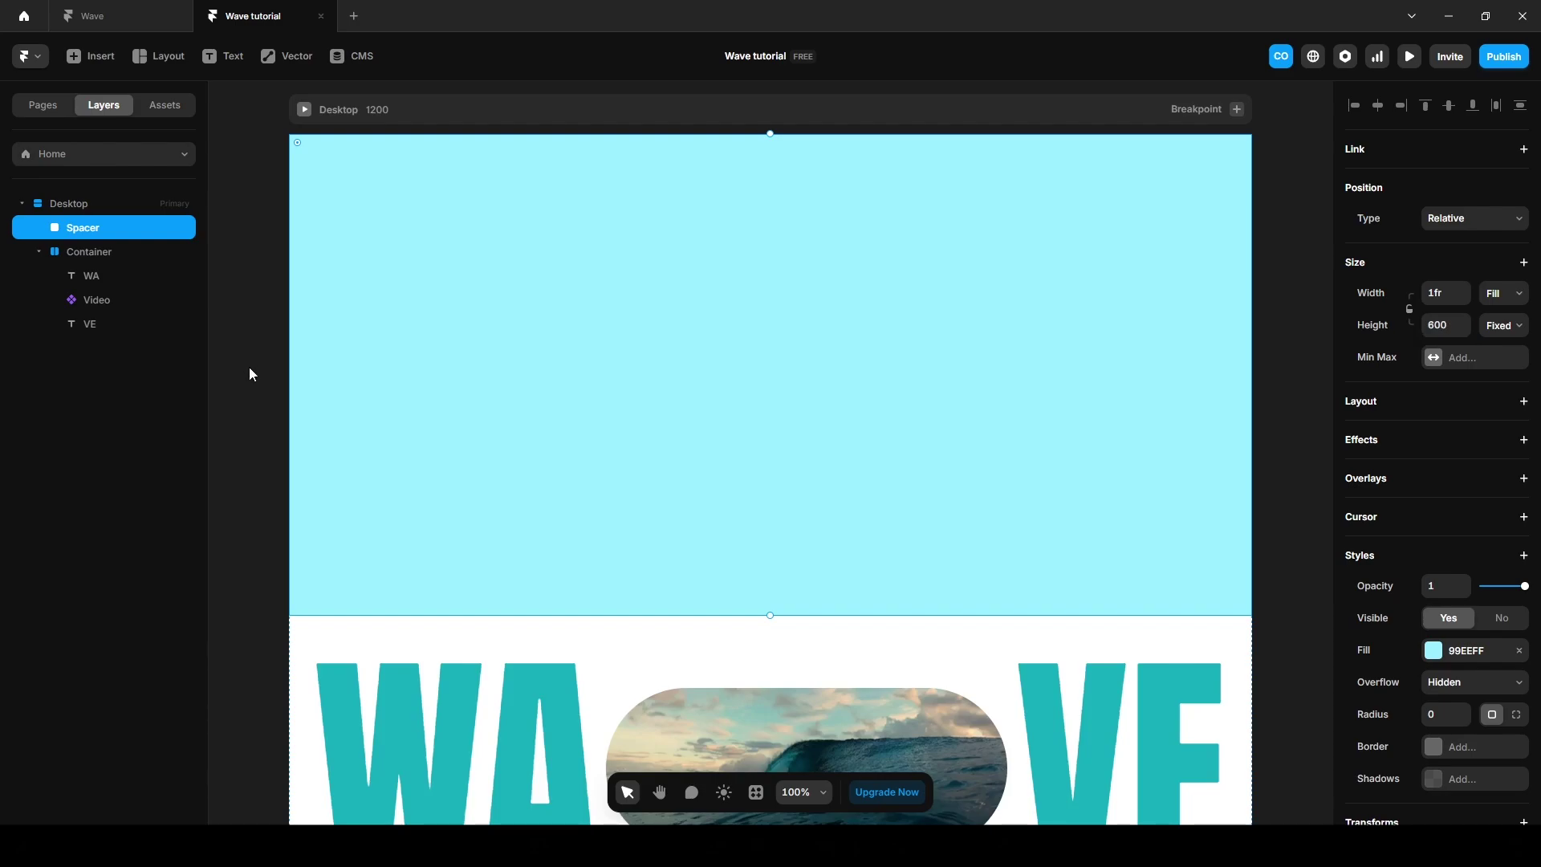
Duplicate the Spacer and move the copy below Container.
key("ctrl+d")
scroll(249, 368, "down", 2)
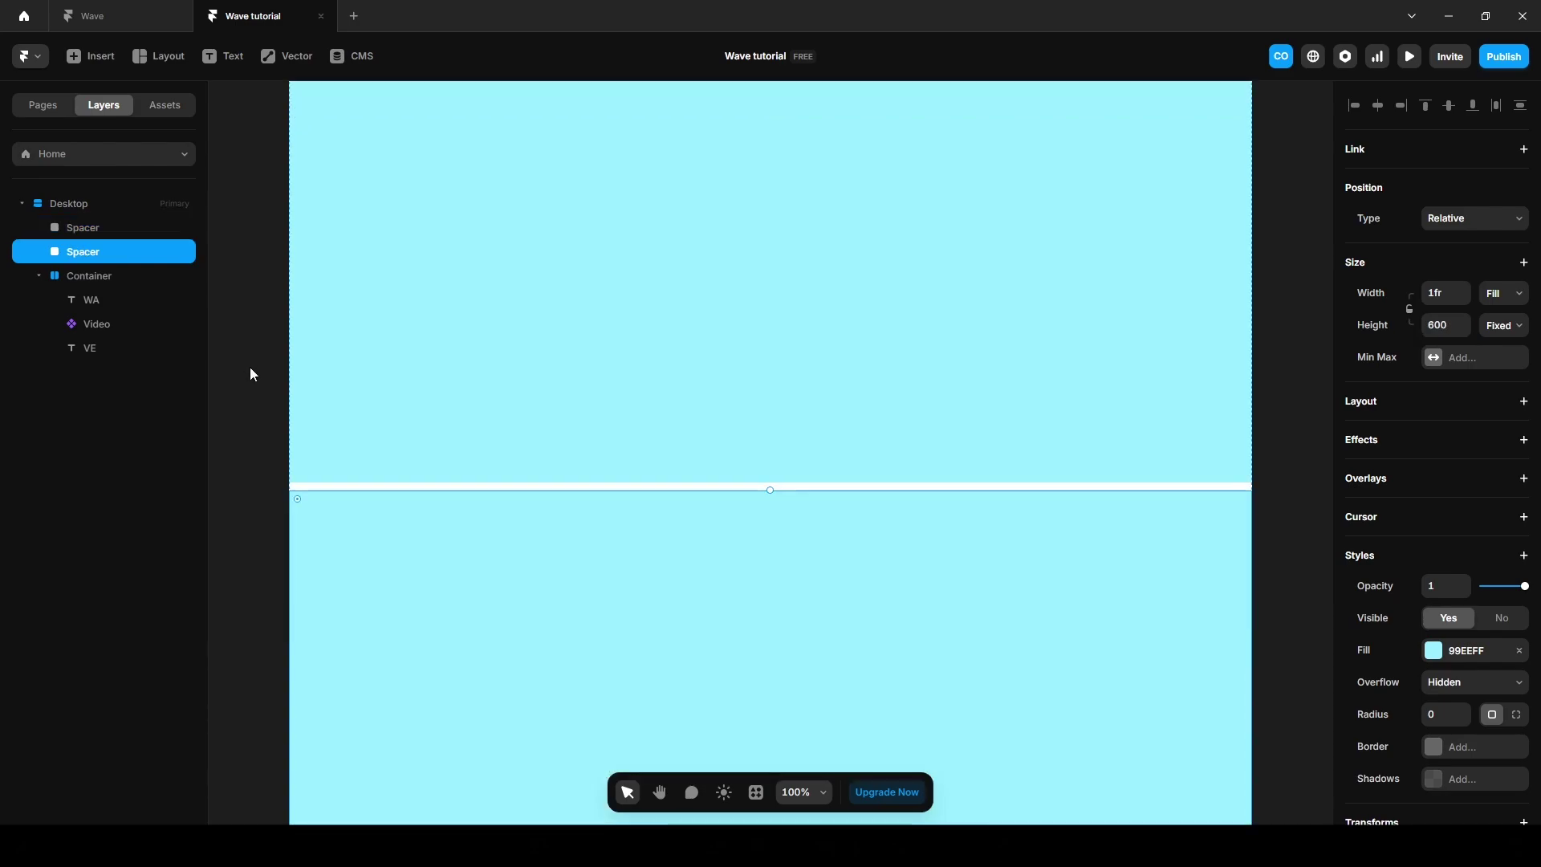
key("ctrl+bracketright")
key("ctrl+minus")
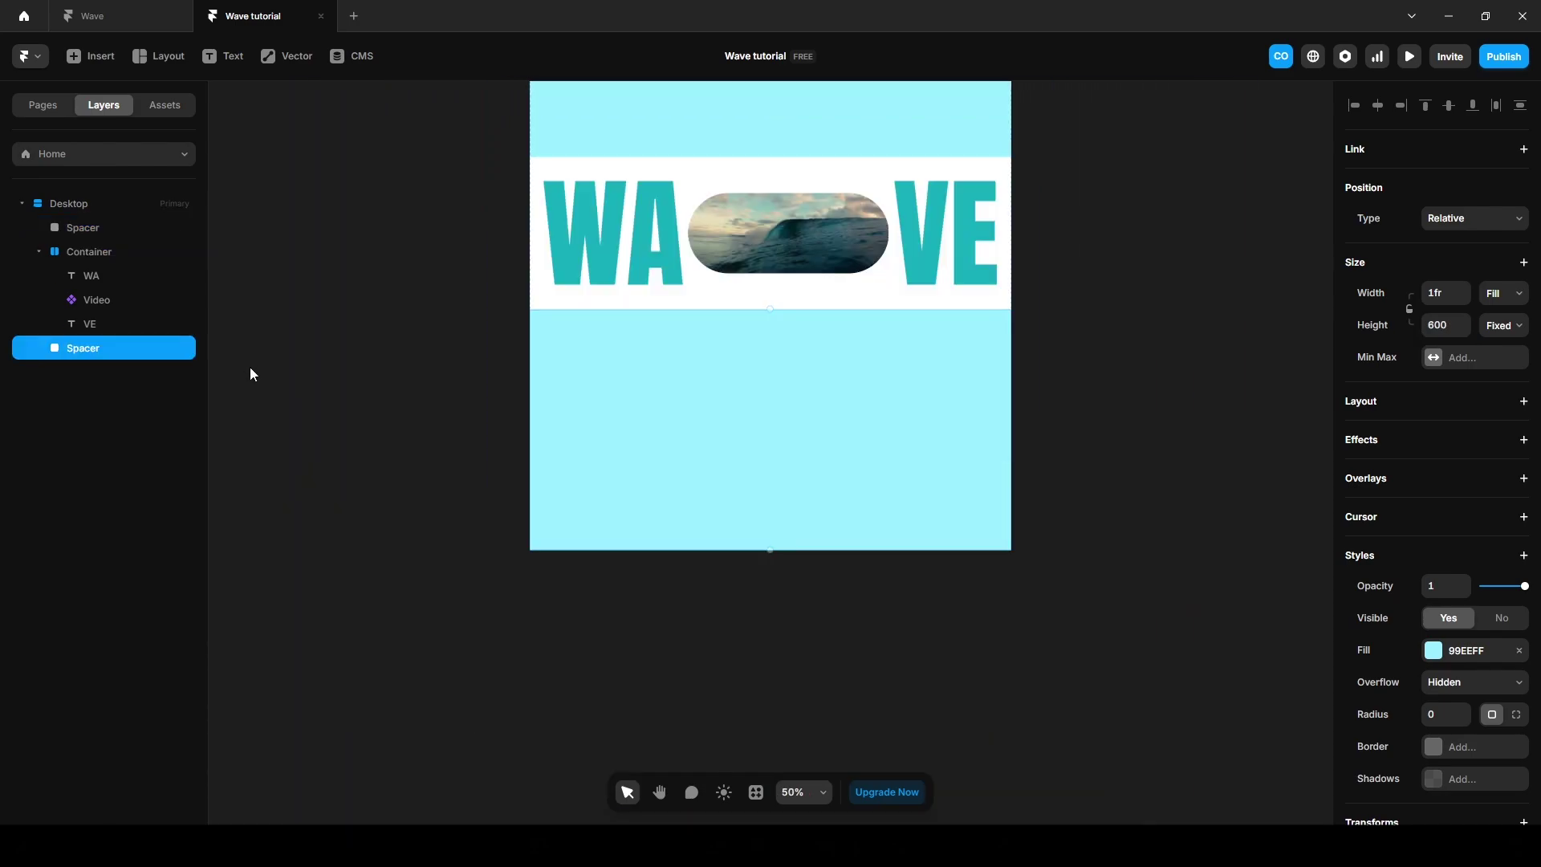
scroll(277, 392, "up", 2)
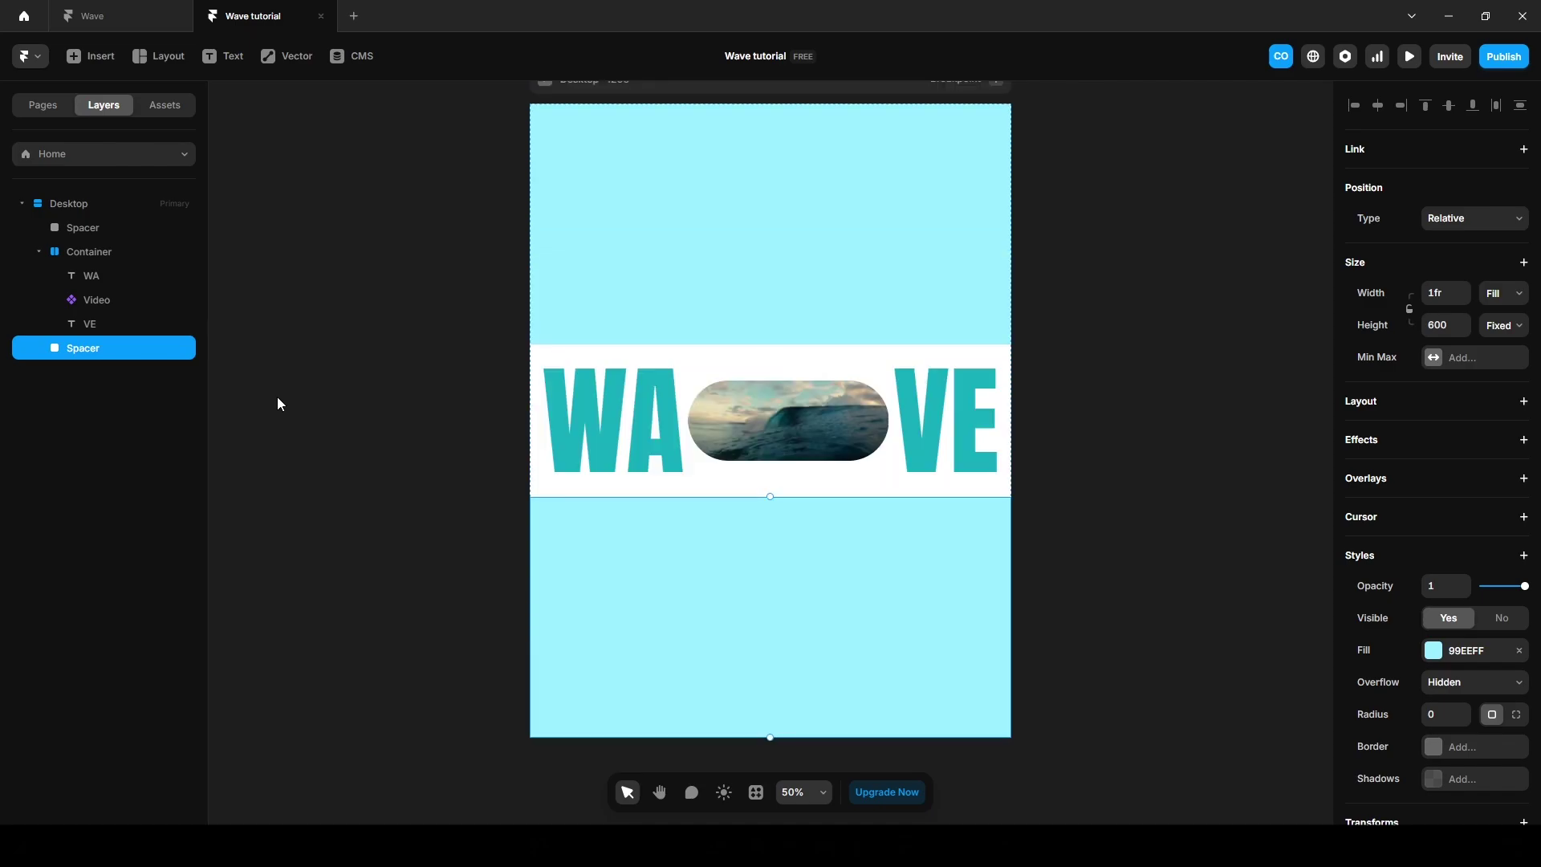
Set the Container's height to 1000 and switch to the finished Wave project.
left_click(98, 253)
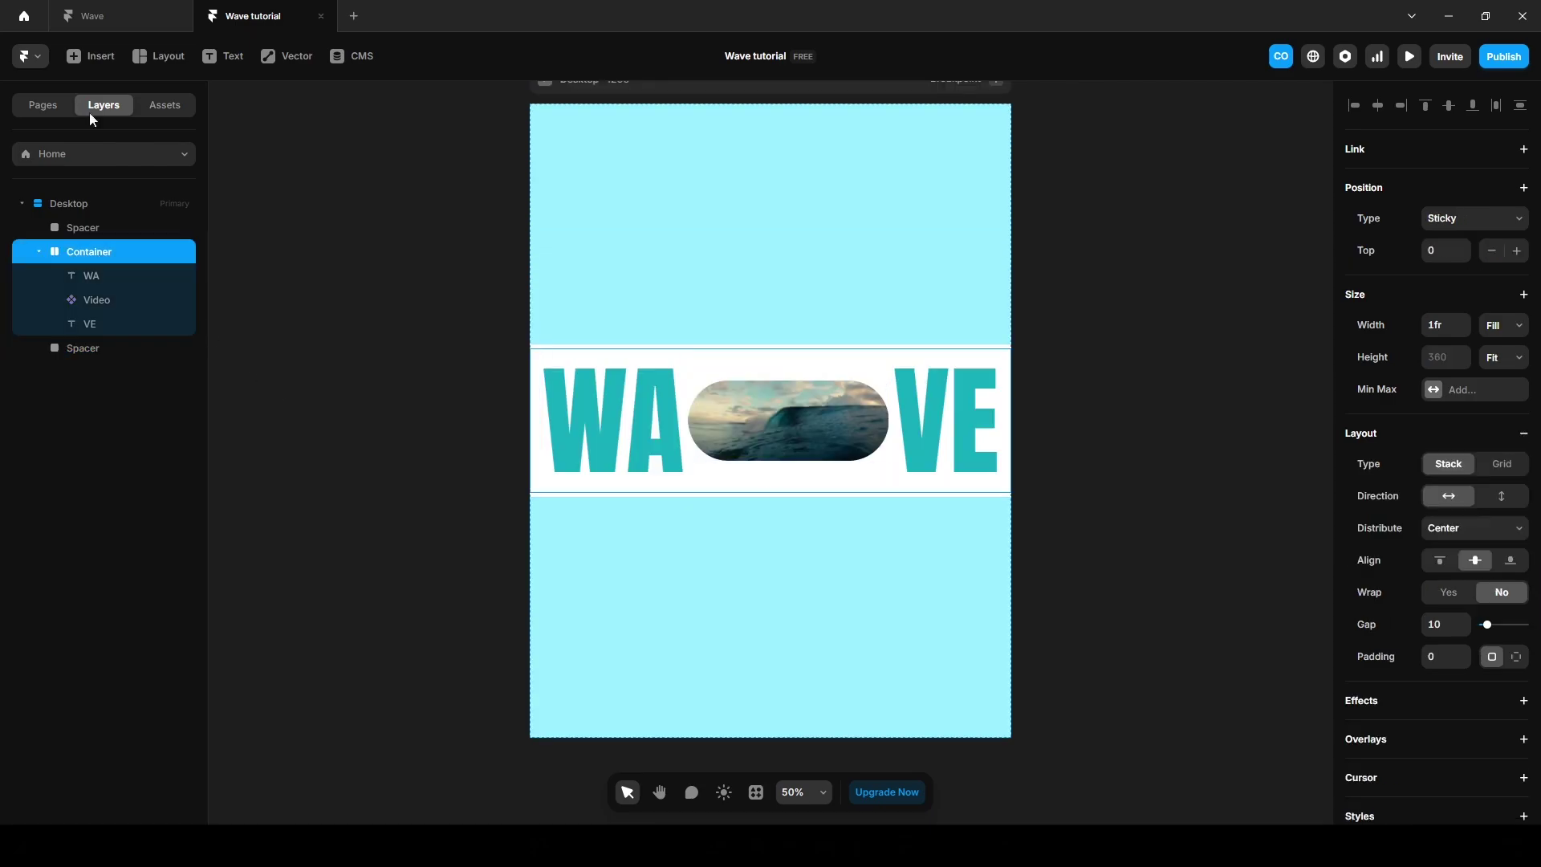
left_click(1441, 354)
type("1000")
key("Return")
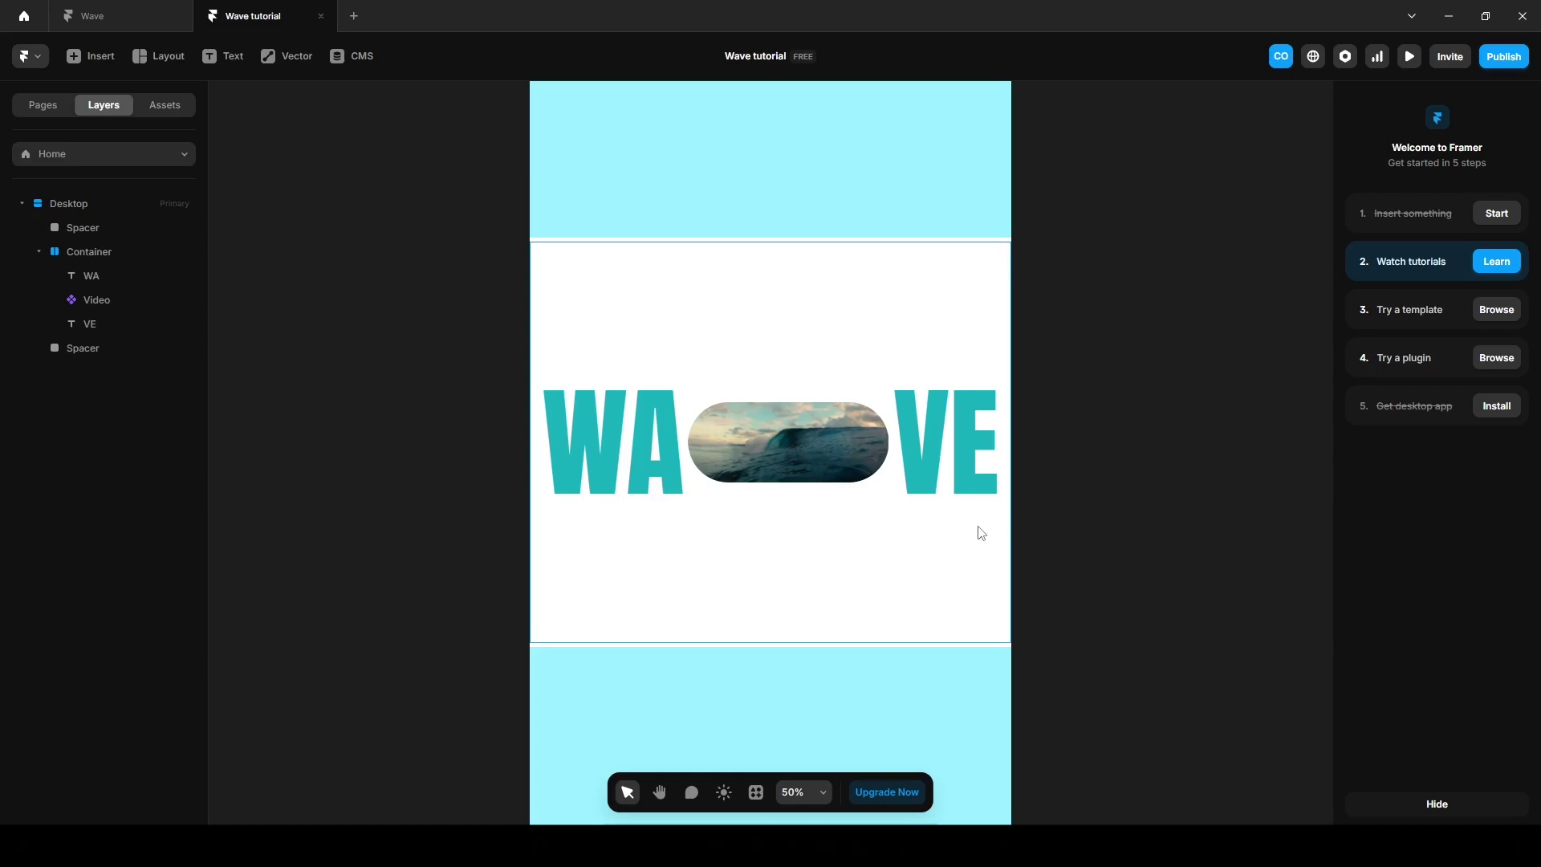
left_click(113, 22)
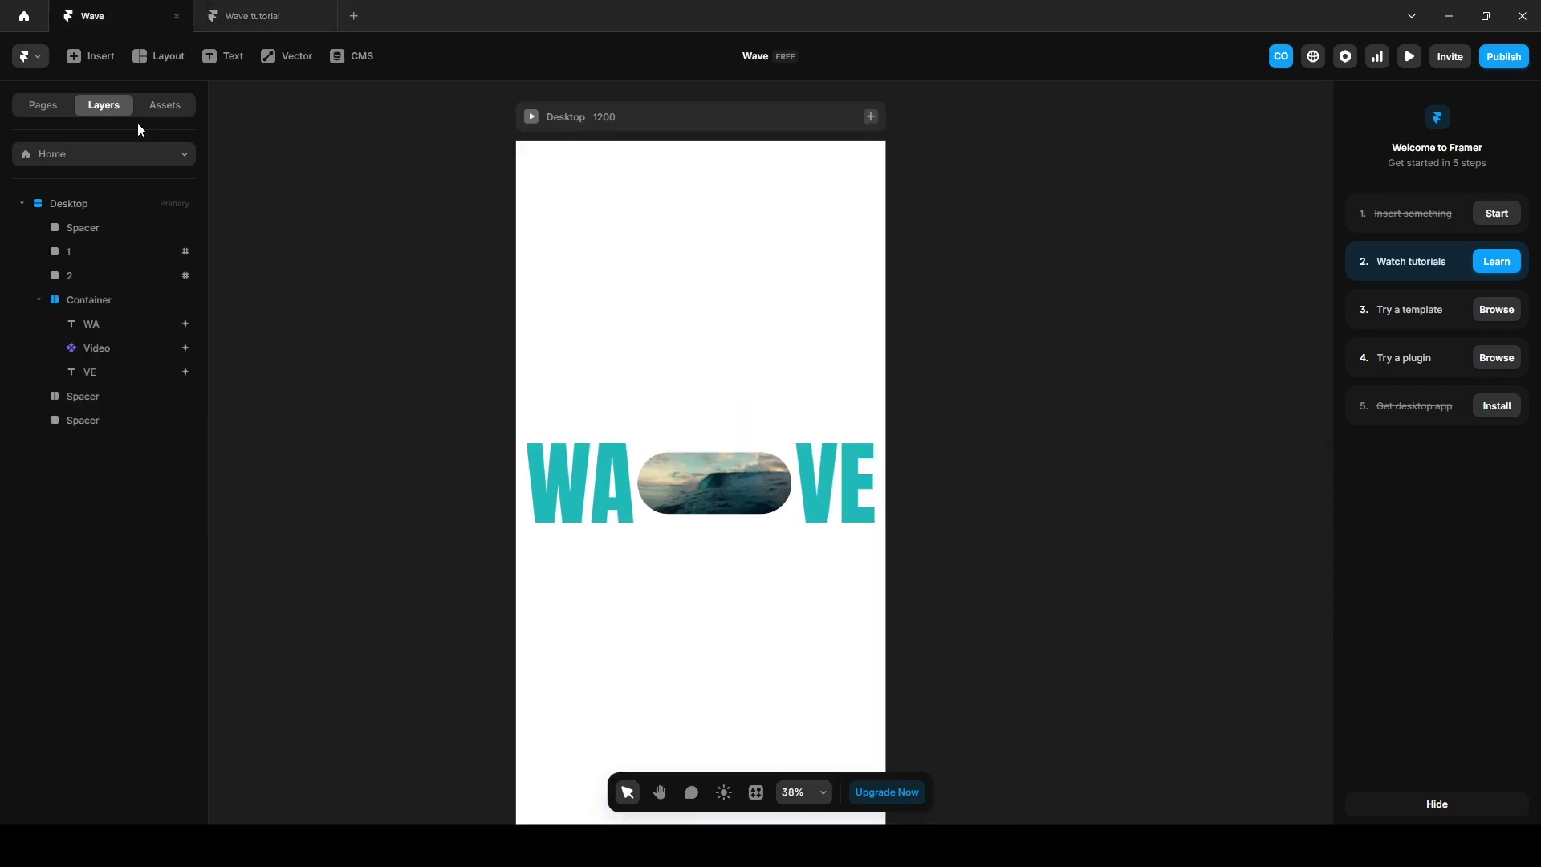
Preview the finished Wave page, scrolling down and up, then go back to Wave tutorial.
left_click(1409, 58)
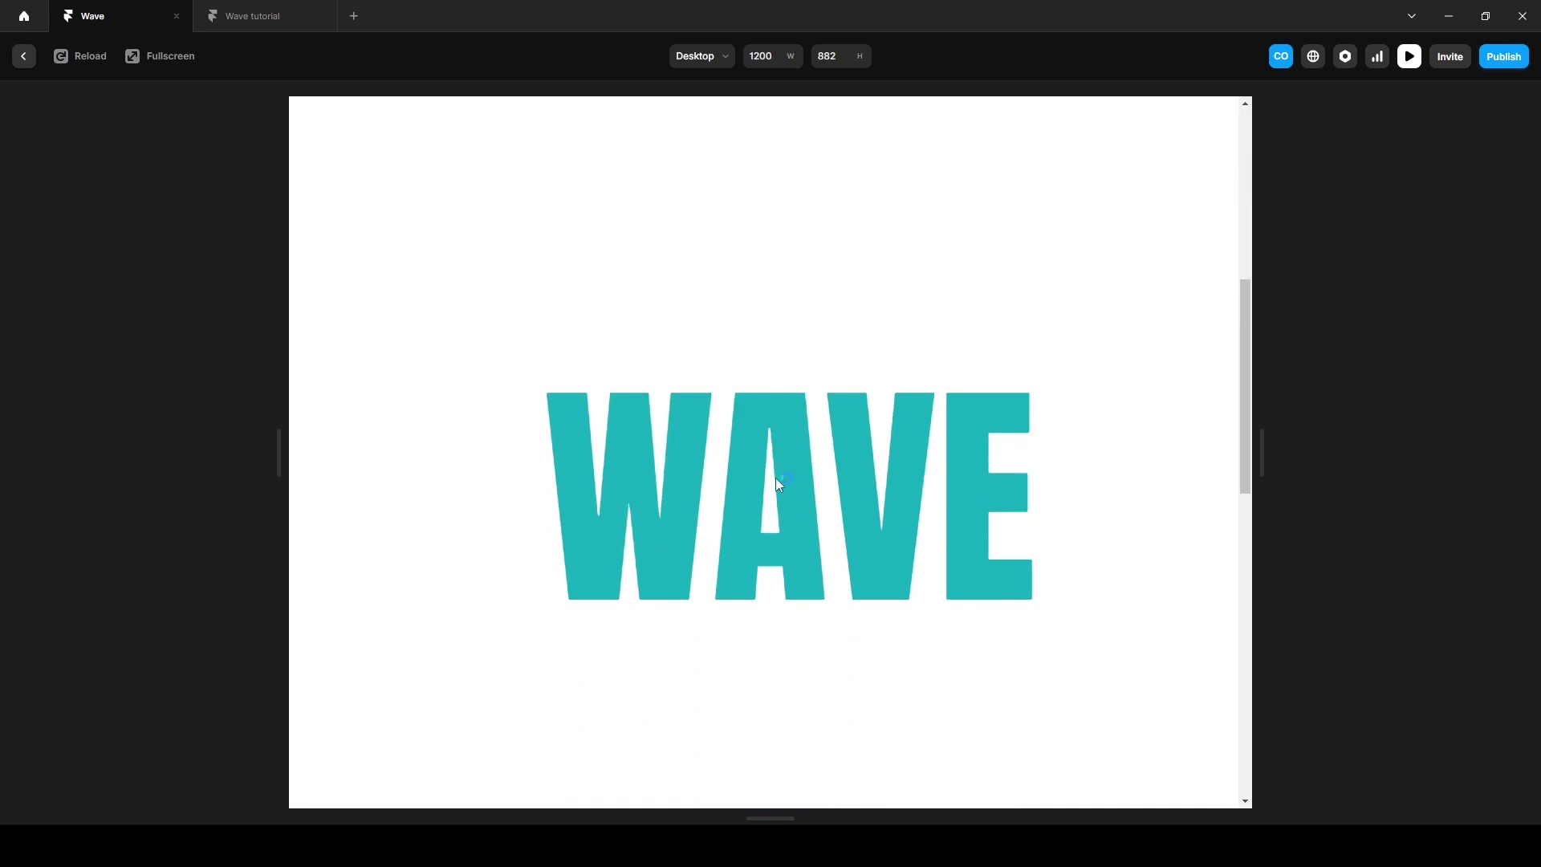
scroll(775, 478, "down", 10)
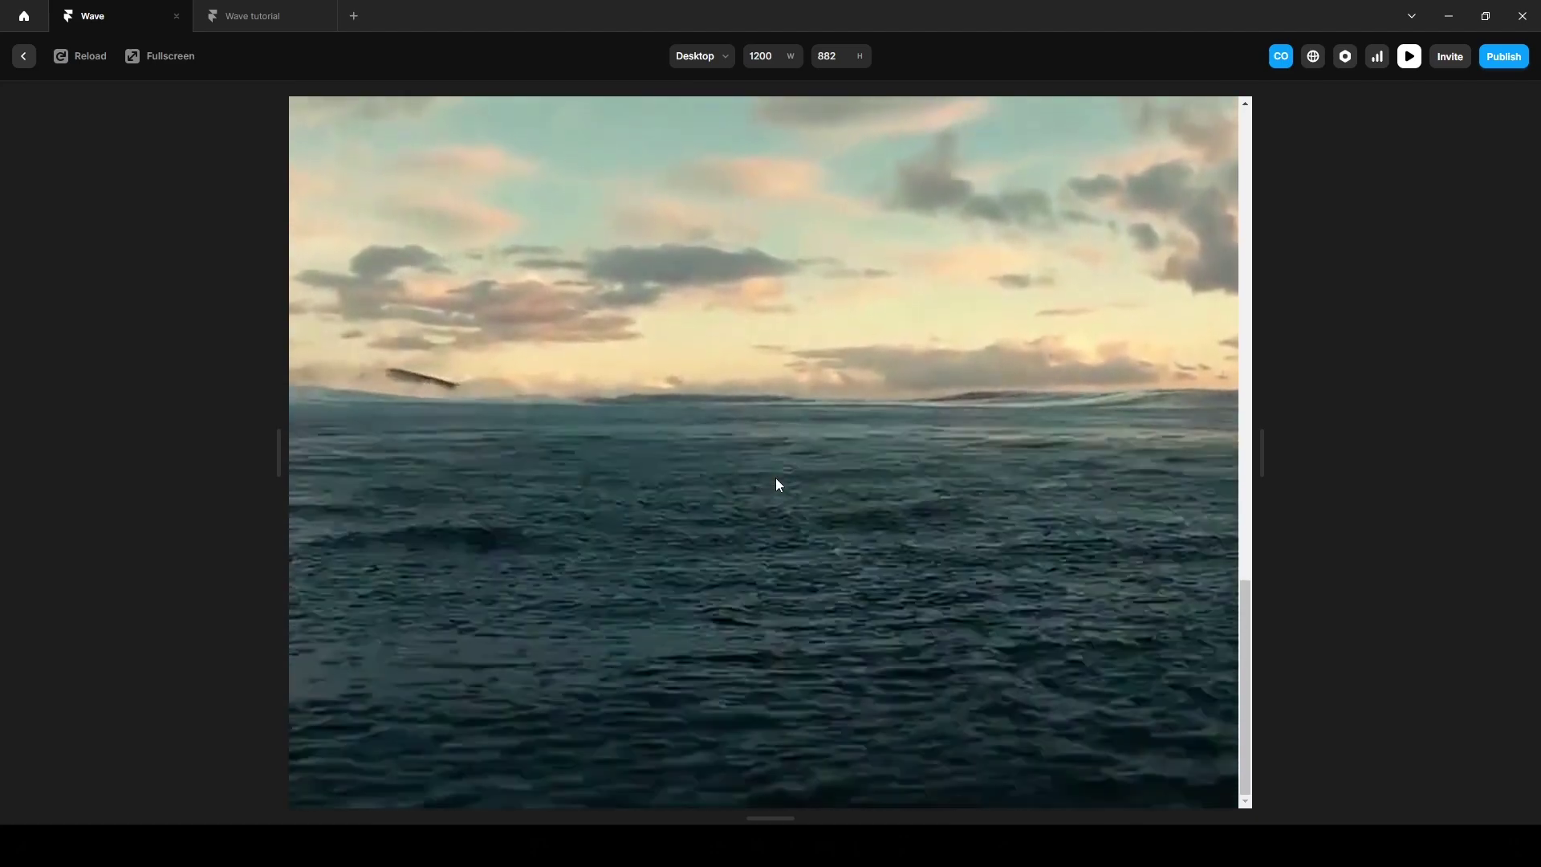
scroll(775, 478, "up", 5)
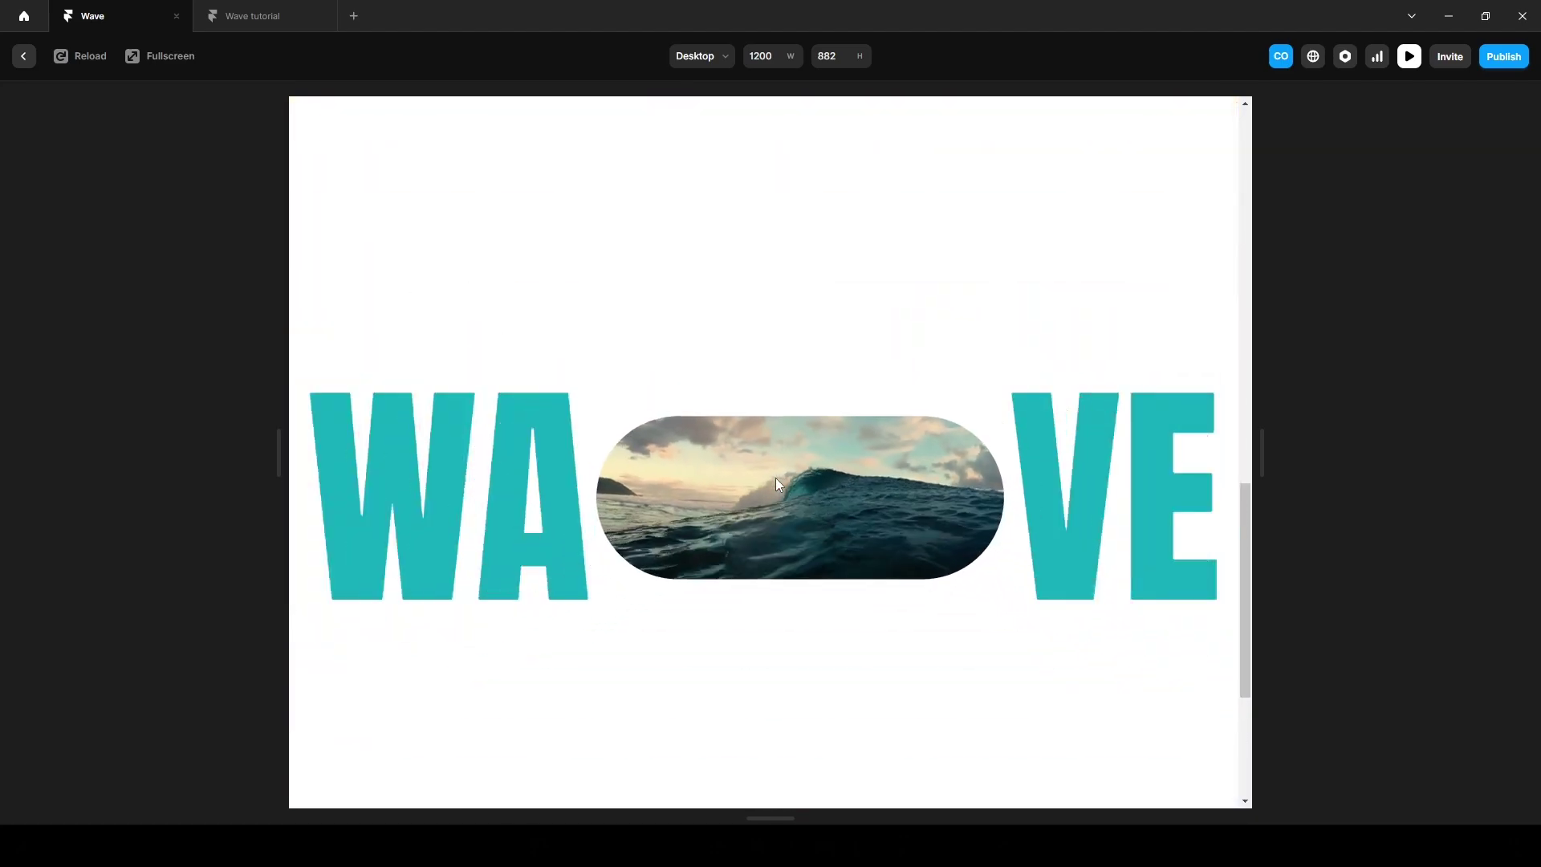
left_click(252, 16)
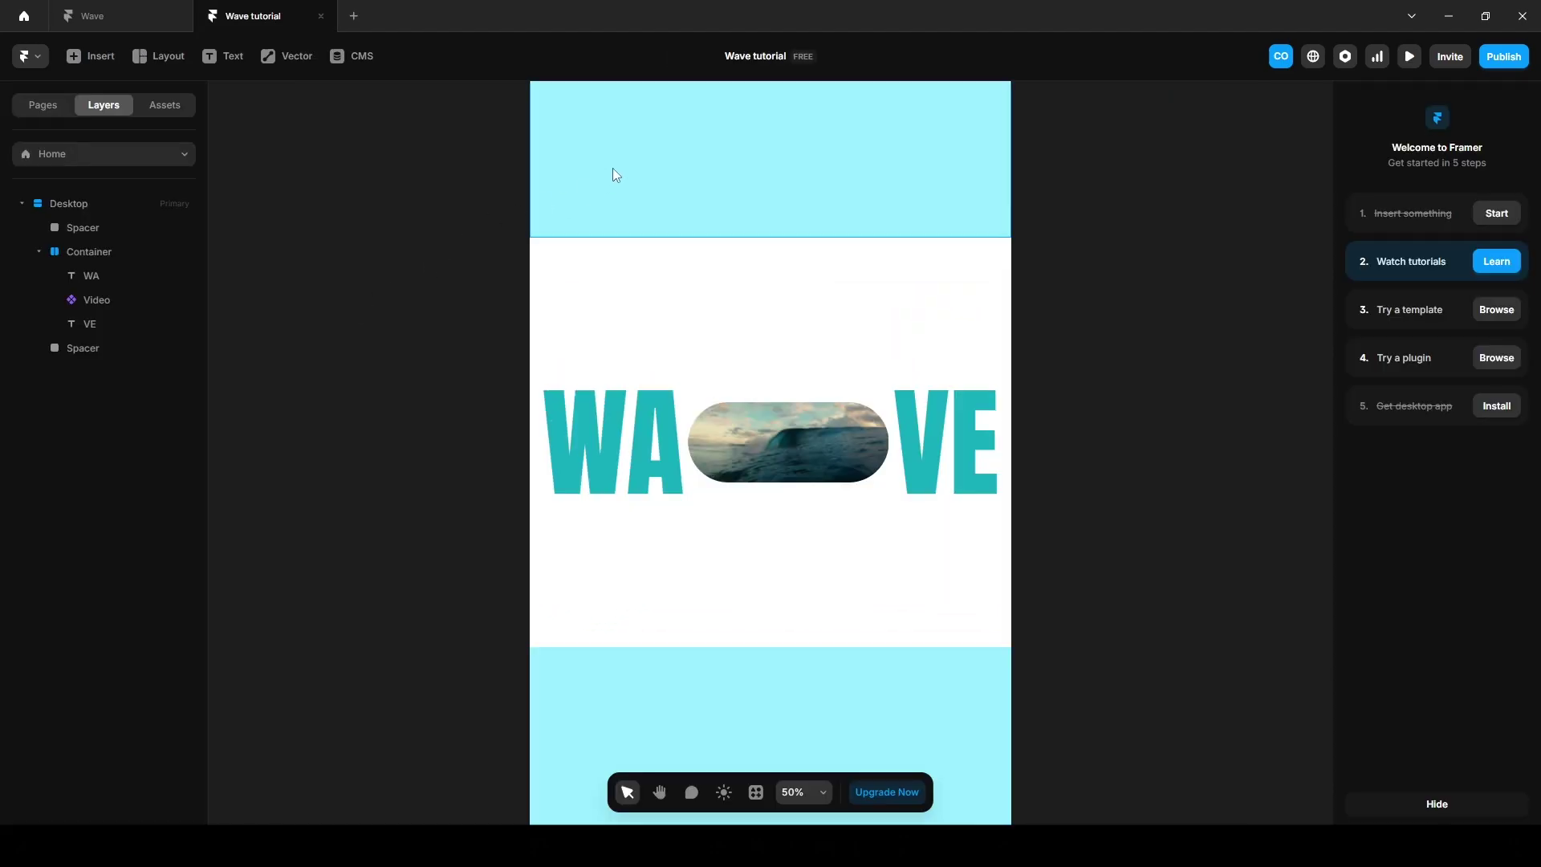
Draw a Frame under the top Spacer, make it Absolute, and lock the Container layer.
left_click_drag(329, 247, 468, 264)
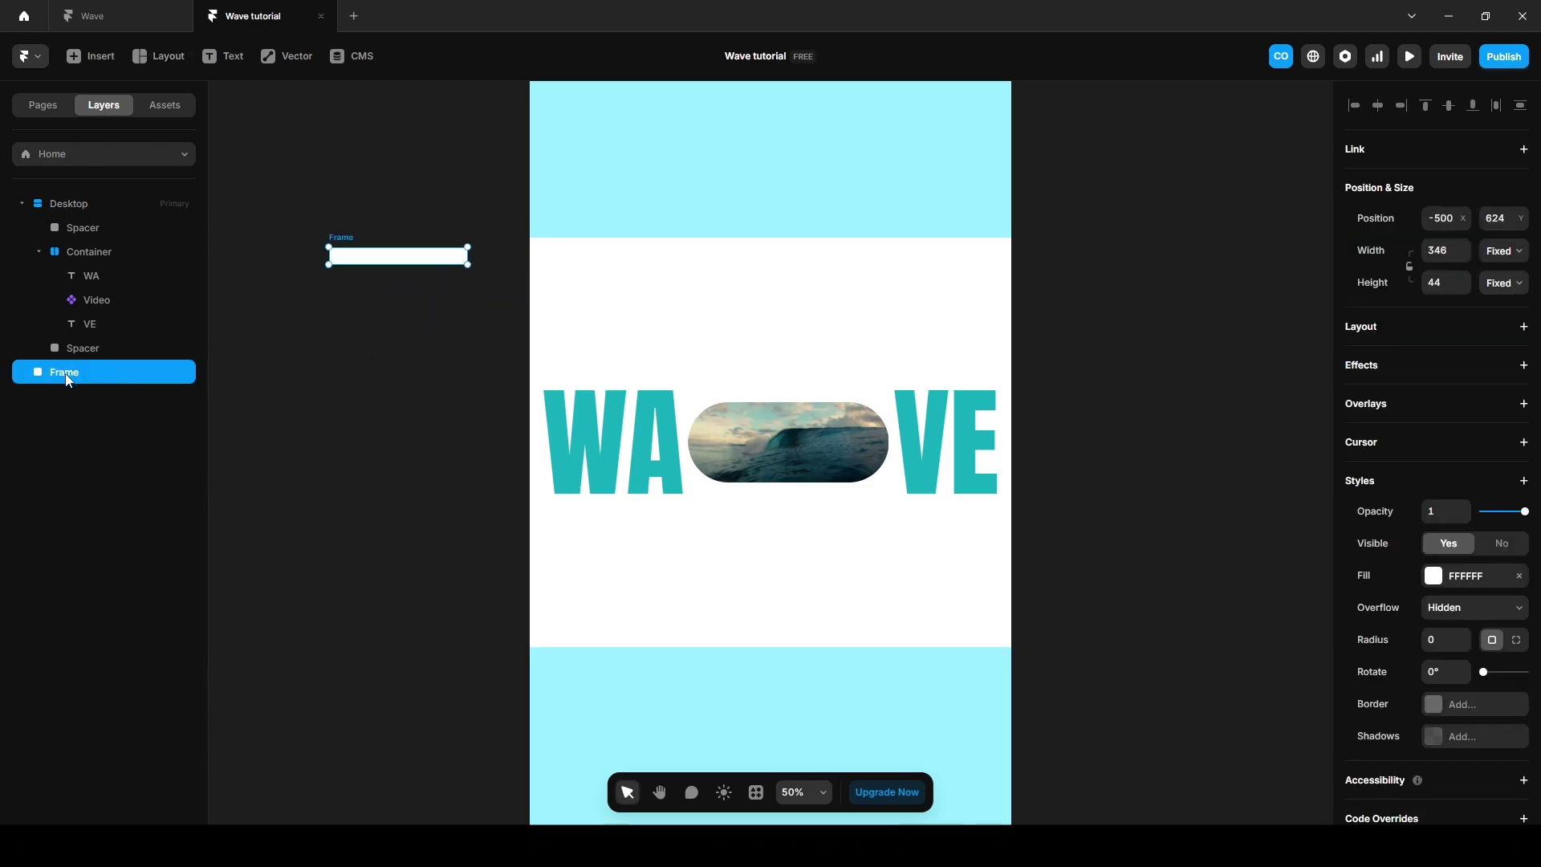
left_click_drag(69, 379, 66, 244)
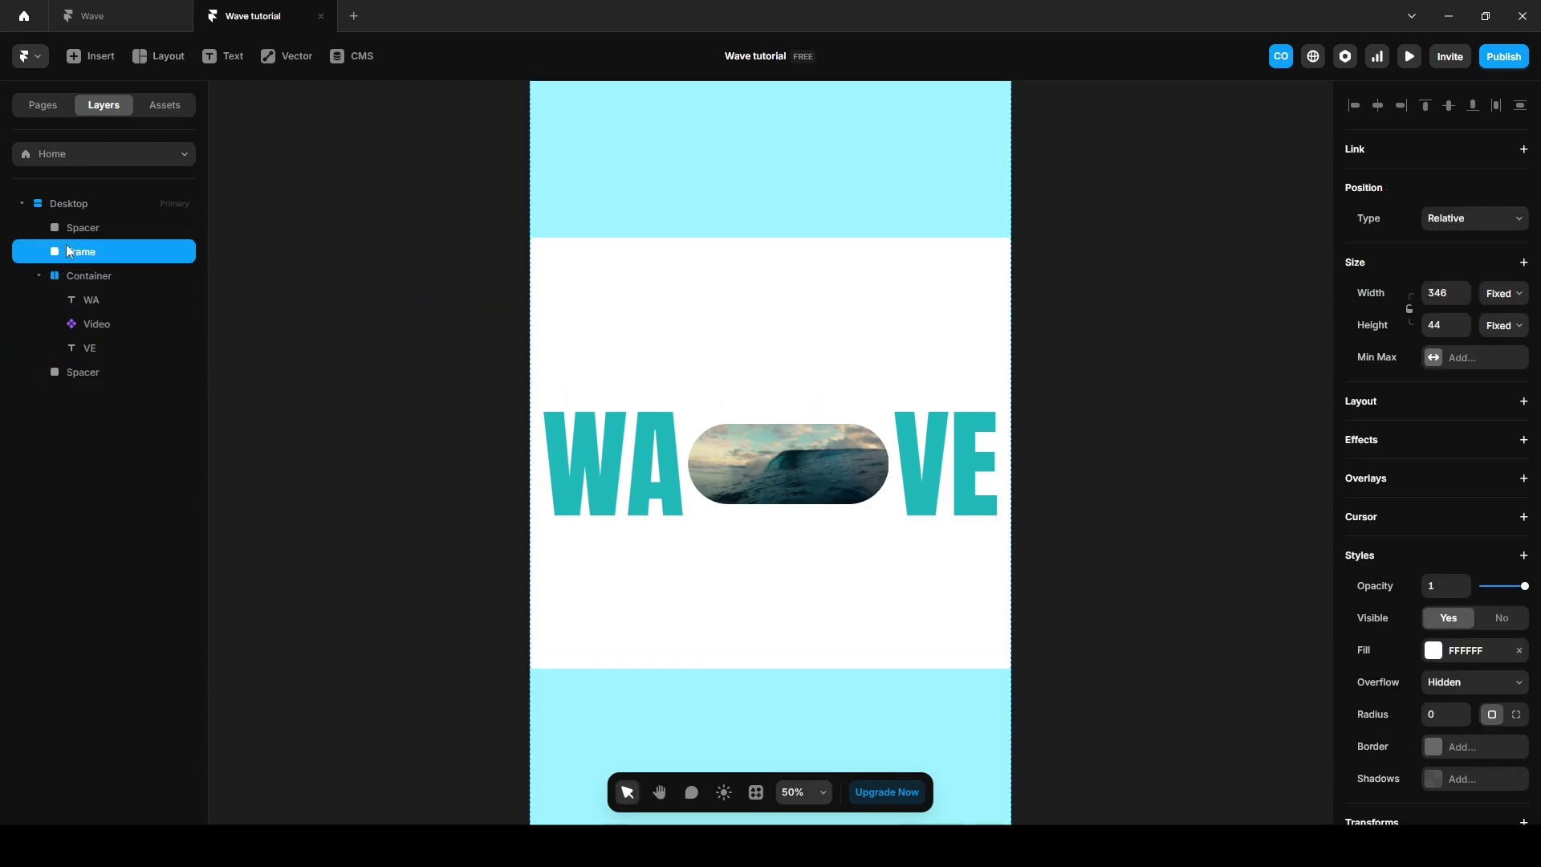
left_click(1460, 227)
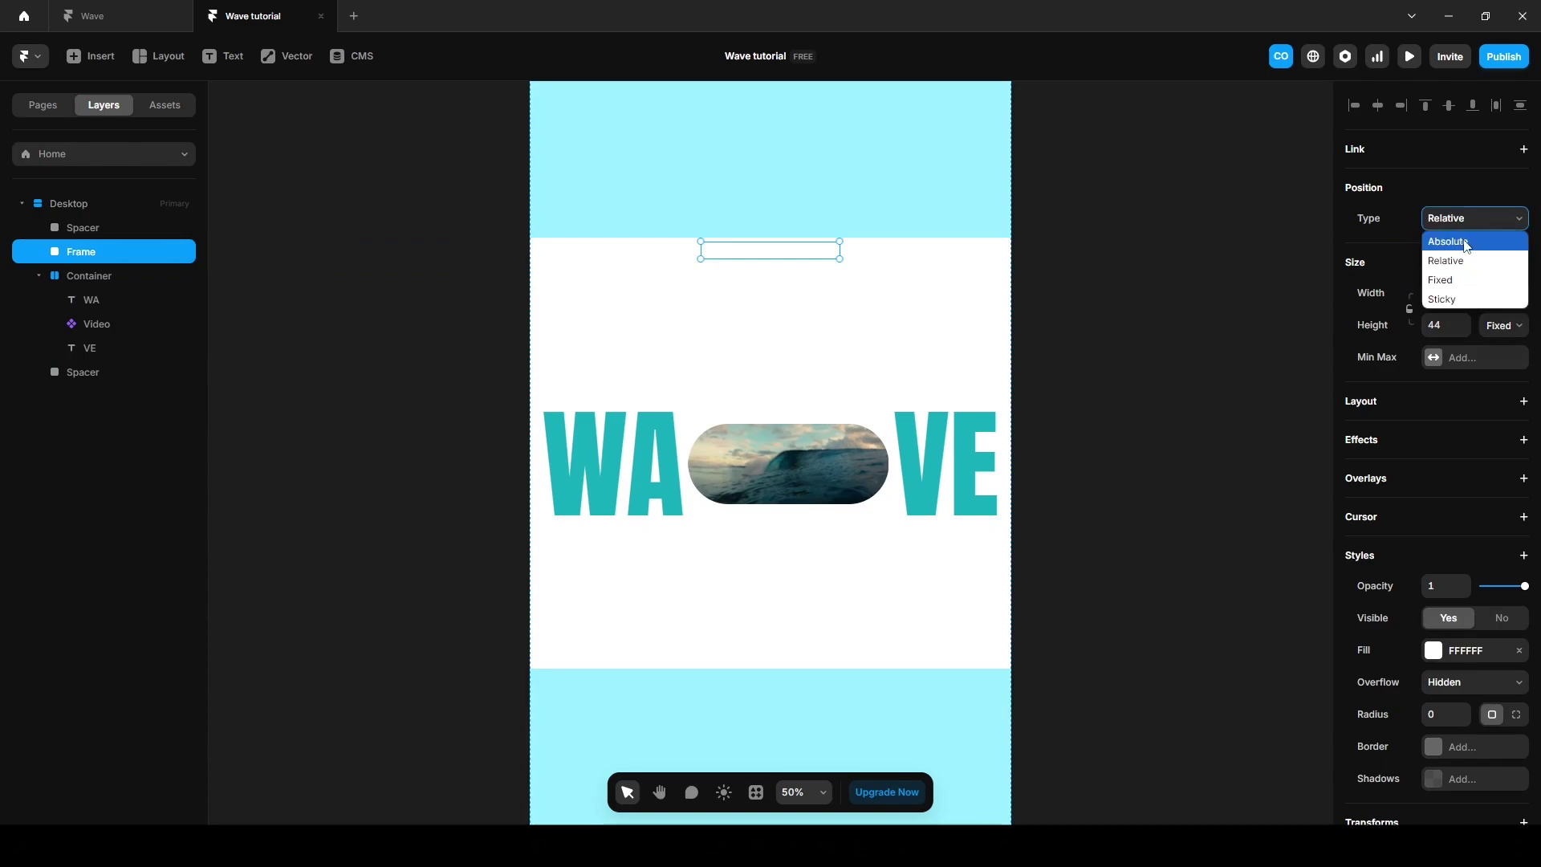
left_click(1466, 242)
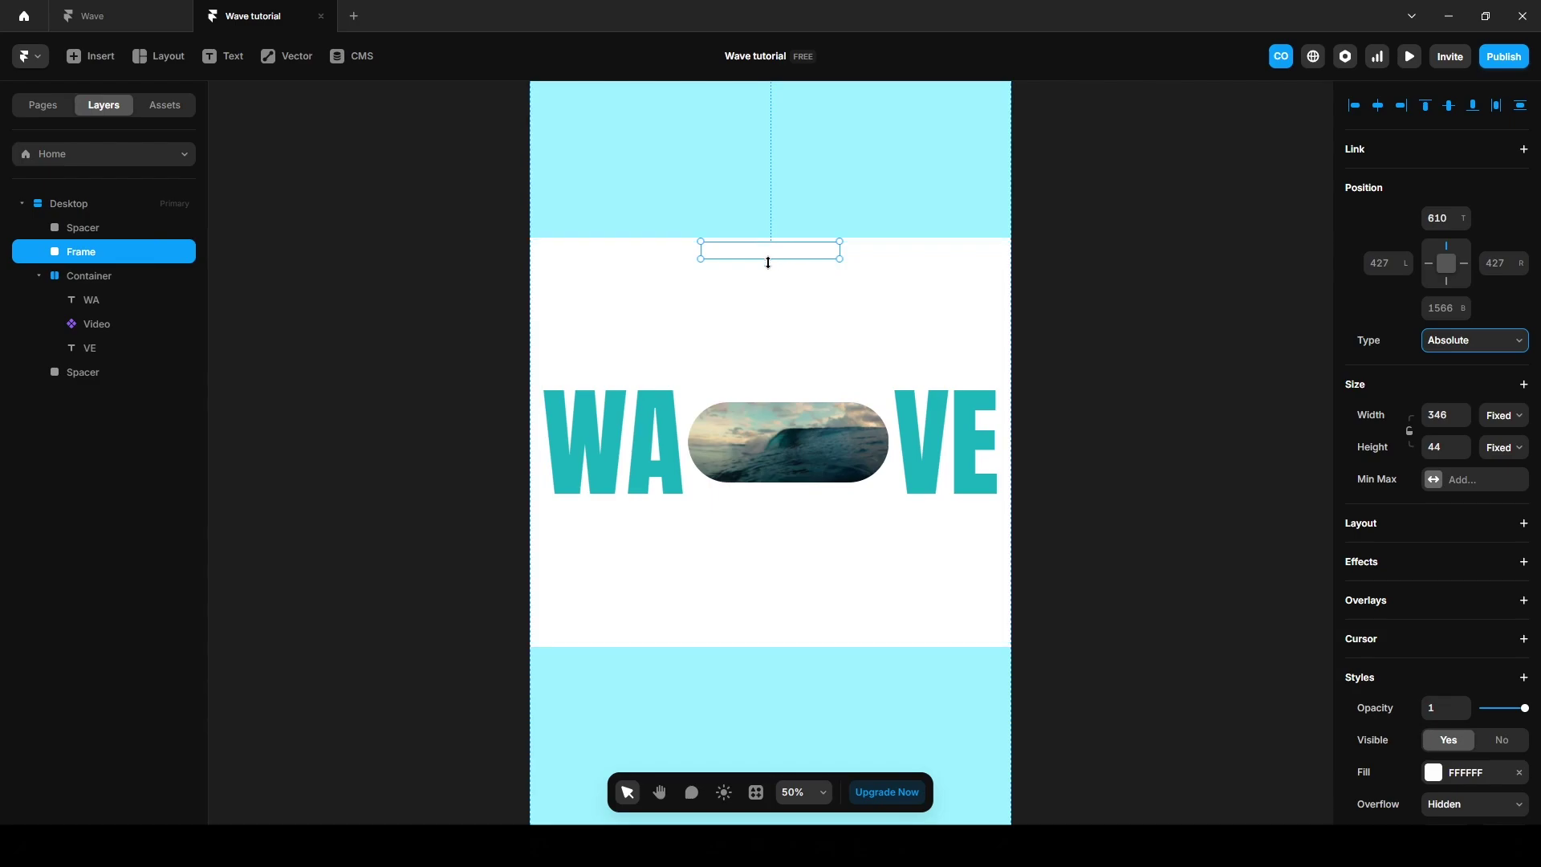
left_click(102, 272)
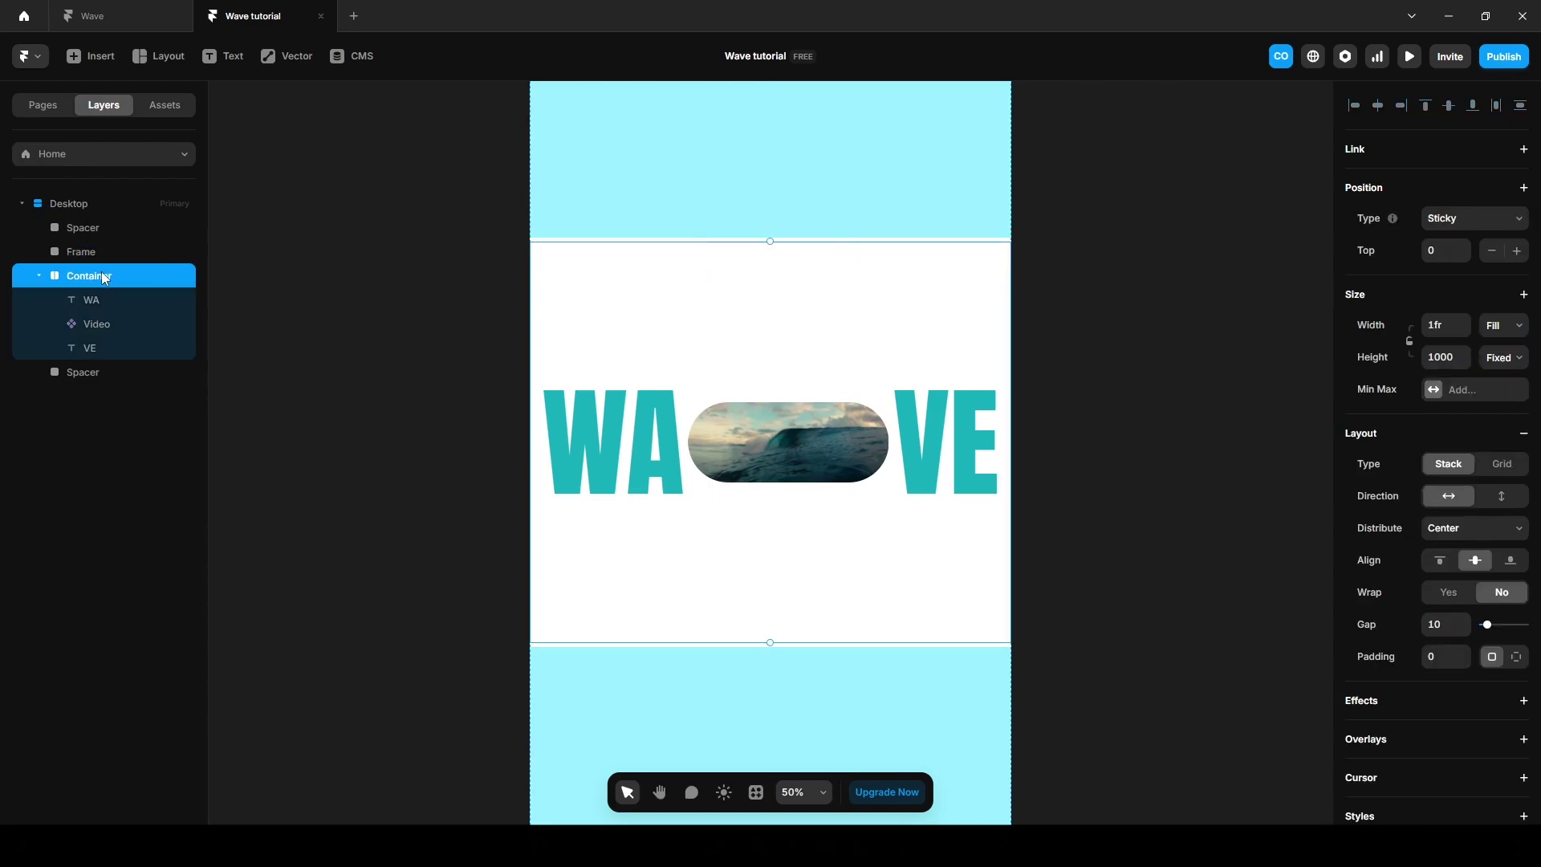
right_click(101, 271)
left_click(150, 642)
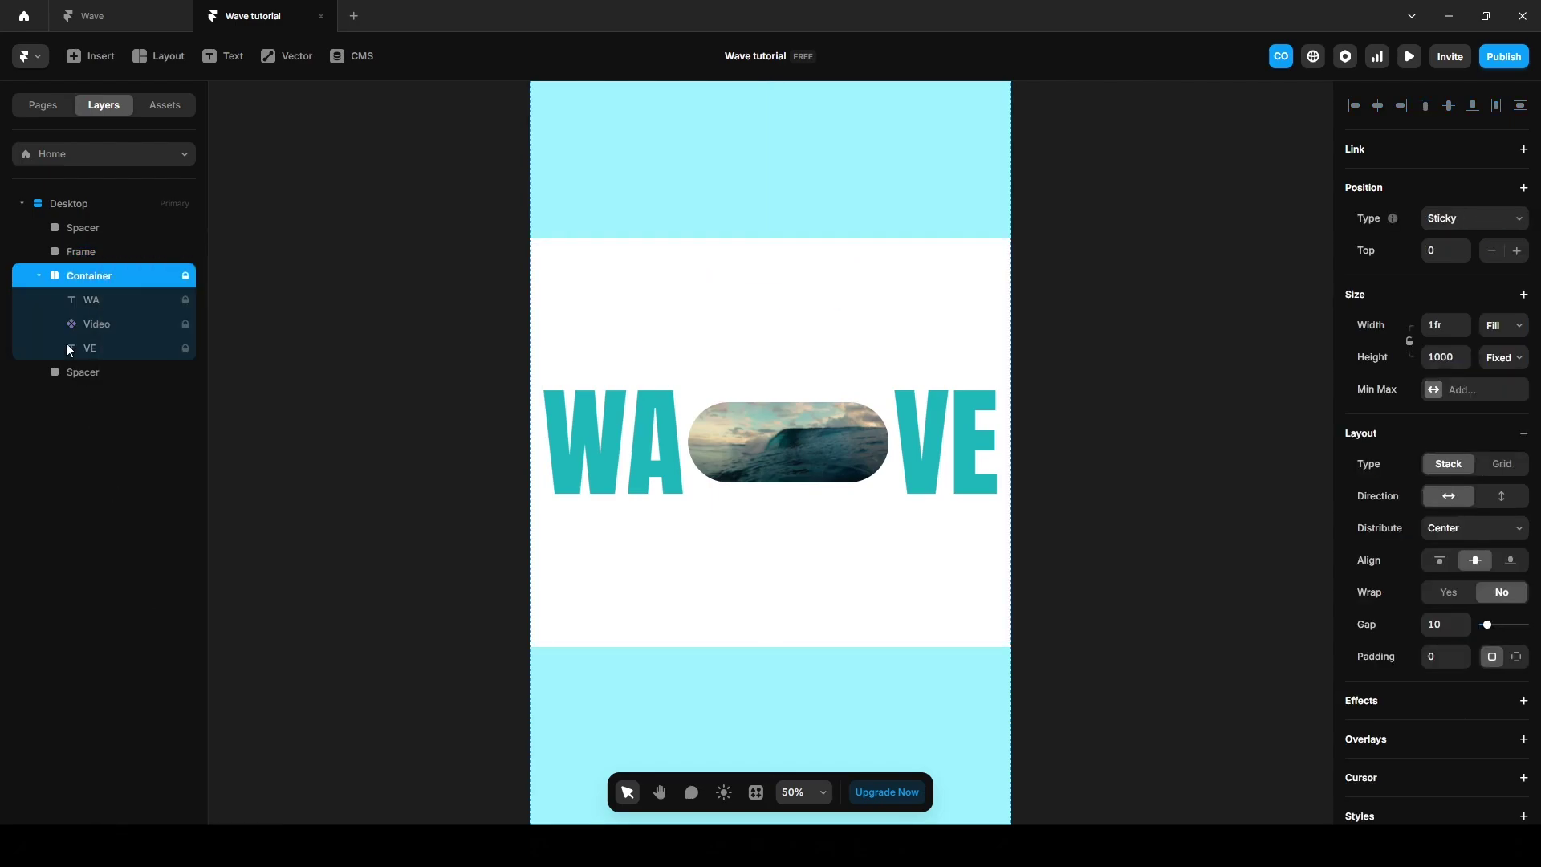
Move the Frame below the WAVE text, centre it, and name its scroll section 1.
left_click(84, 251)
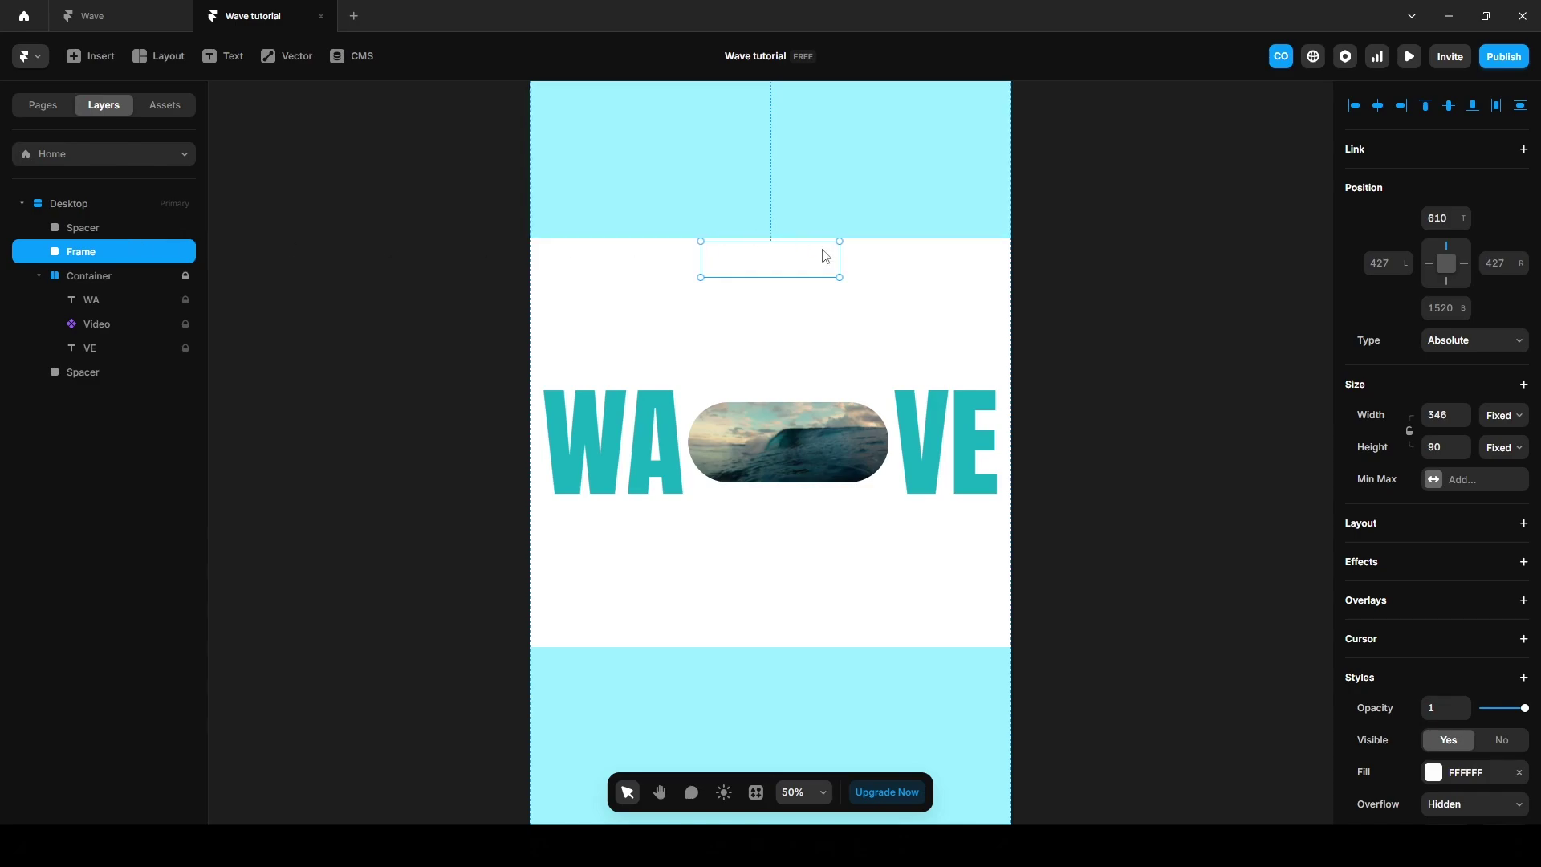
left_click_drag(765, 267, 876, 639)
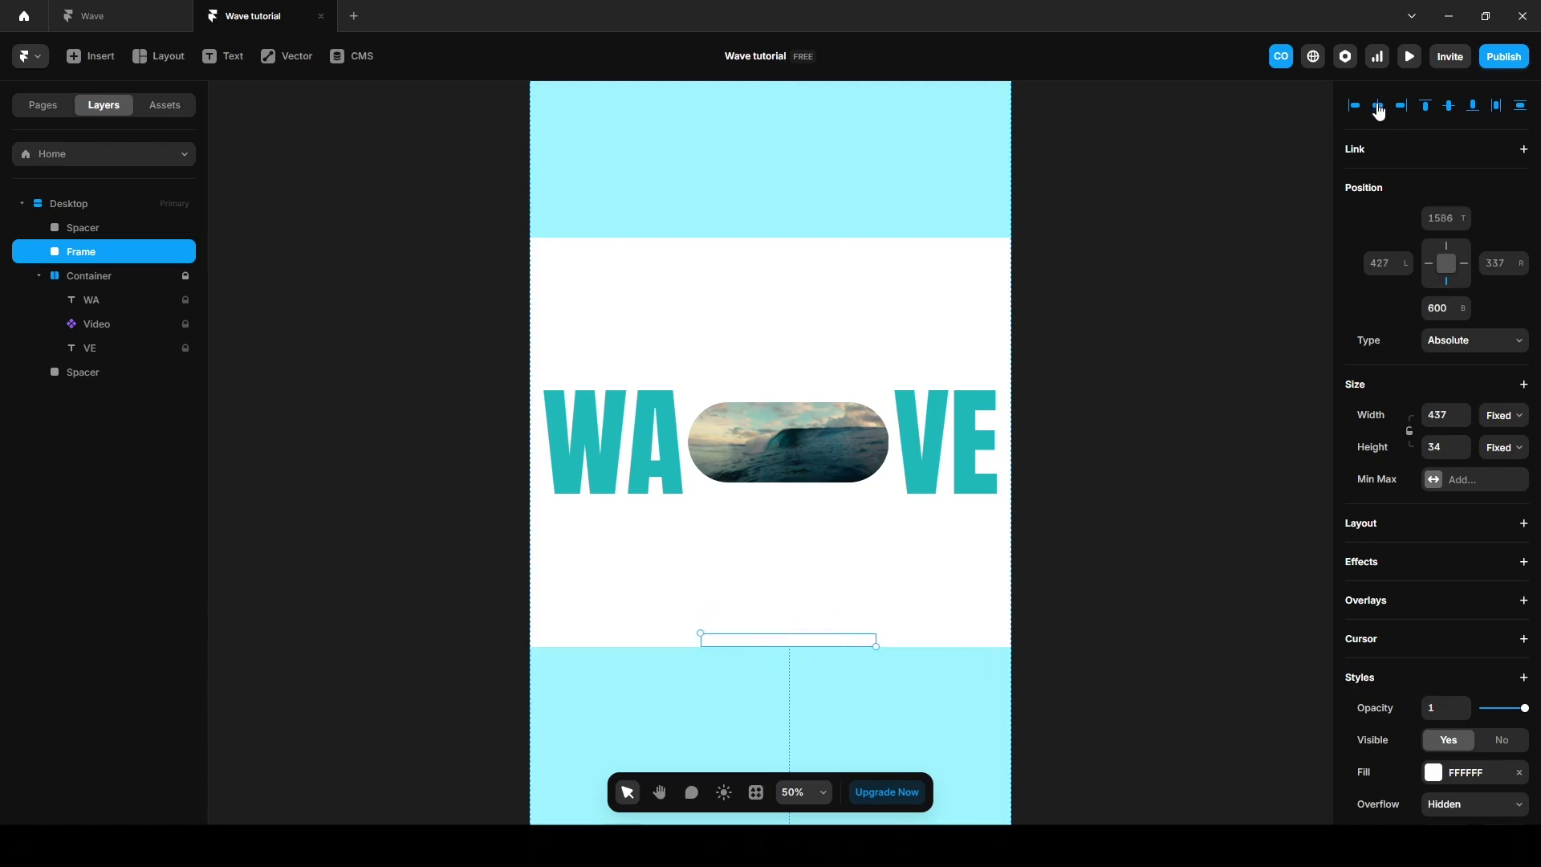
left_click(1379, 110)
scroll(1406, 586, "down", 5)
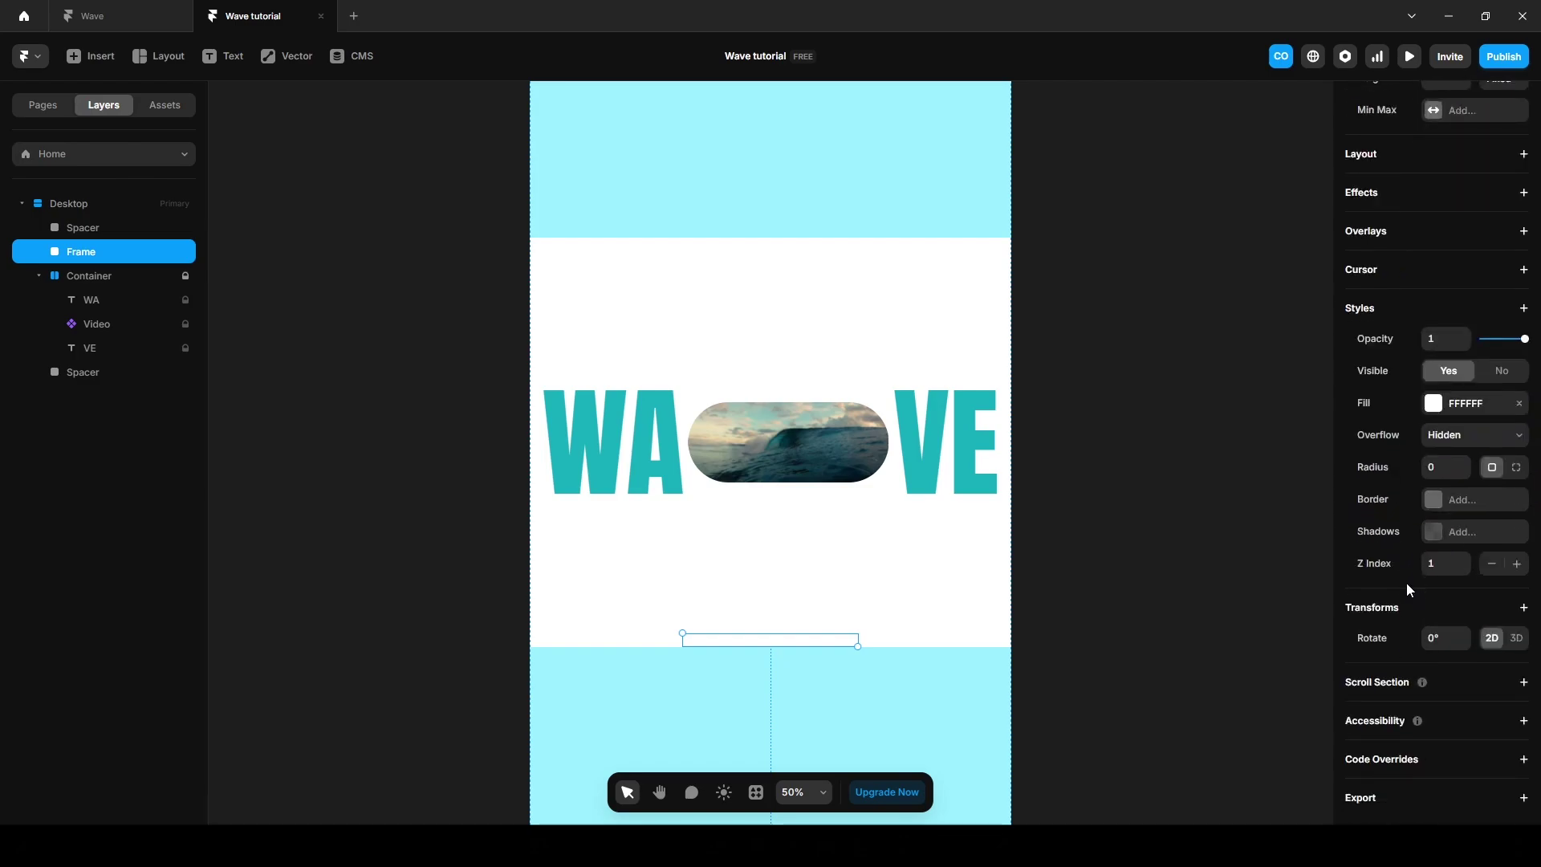
left_click(1380, 689)
left_click(1441, 713)
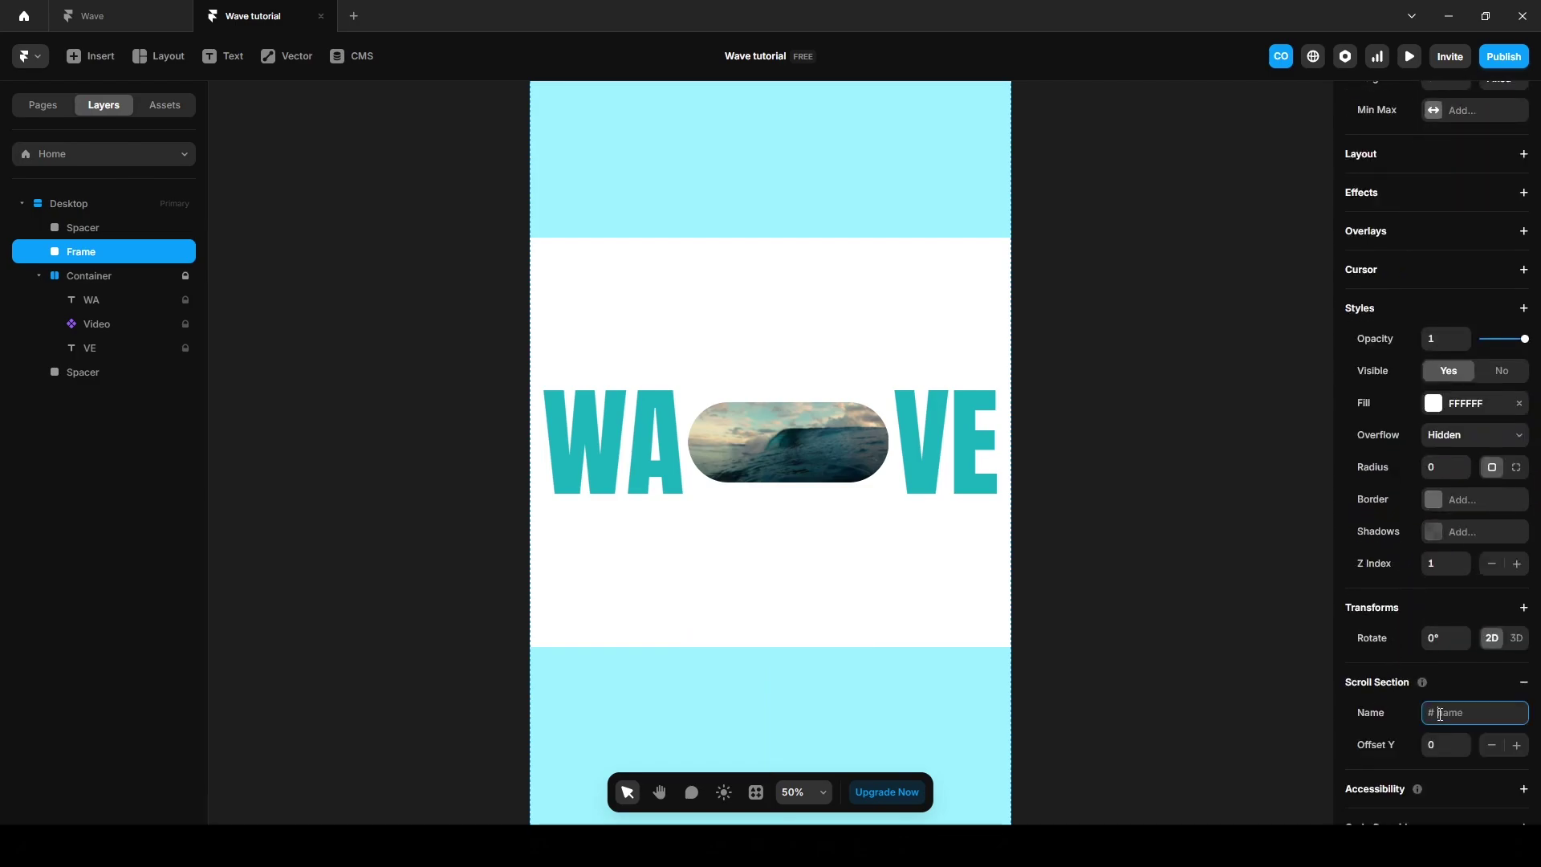
type("1")
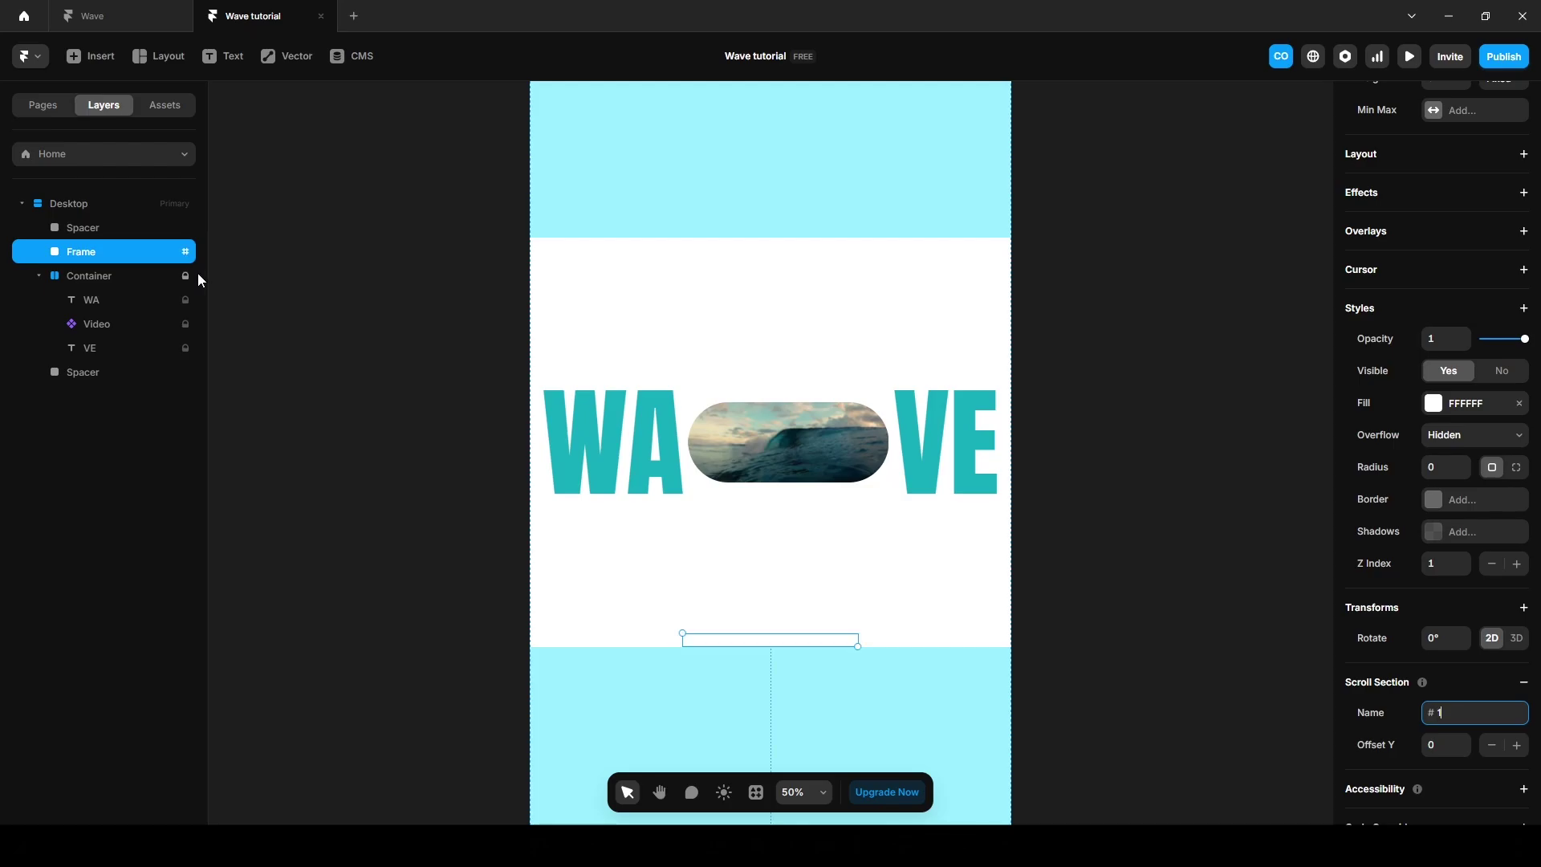
left_click(184, 278)
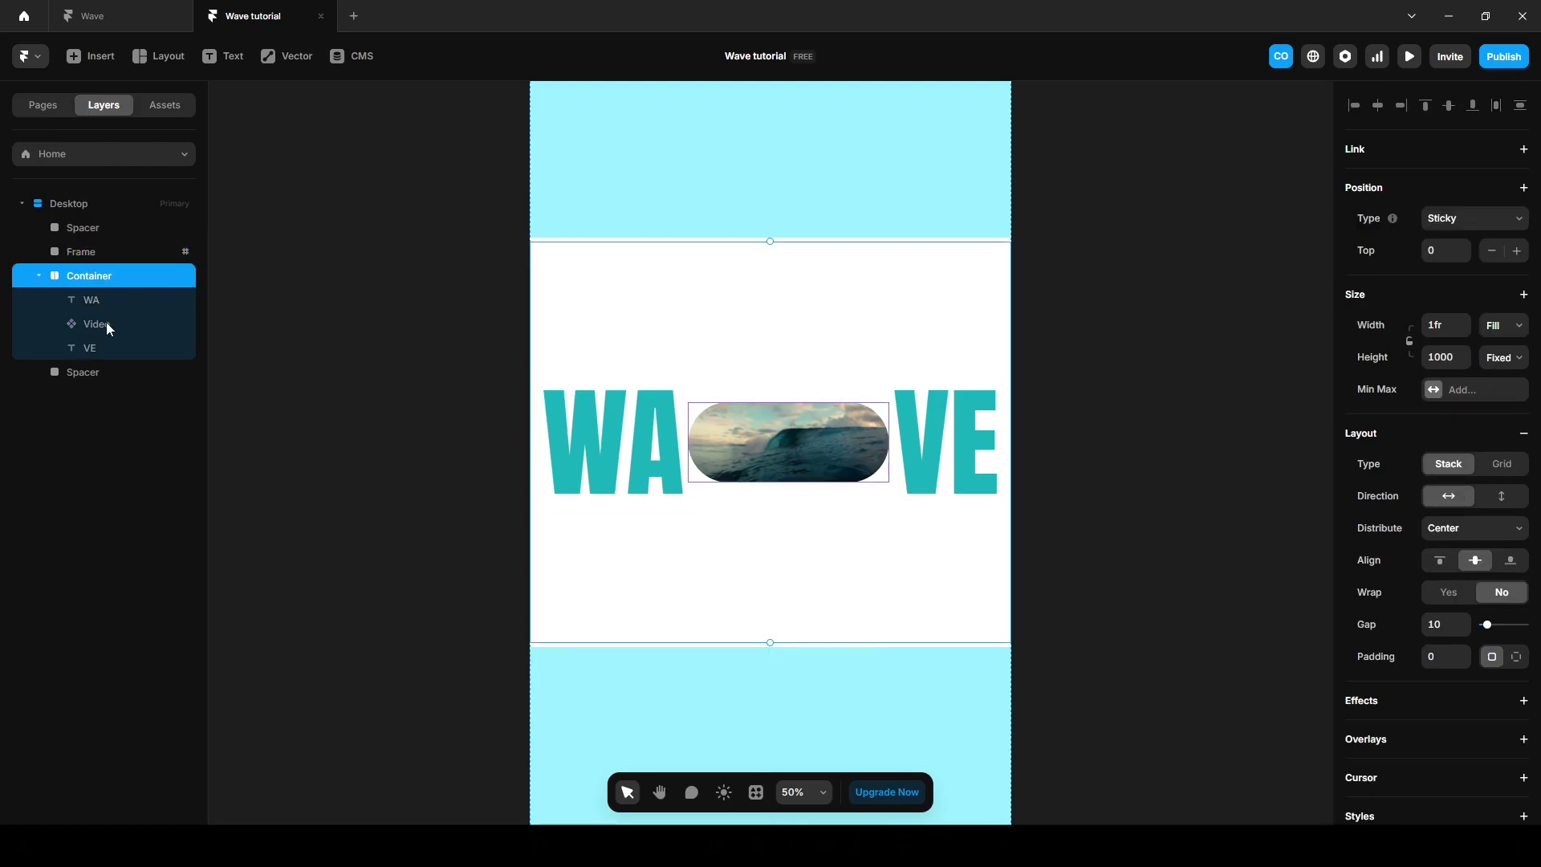
Add a Scroll Transform to WA, triggered when section #1 is in view at viewport center.
left_click(98, 298)
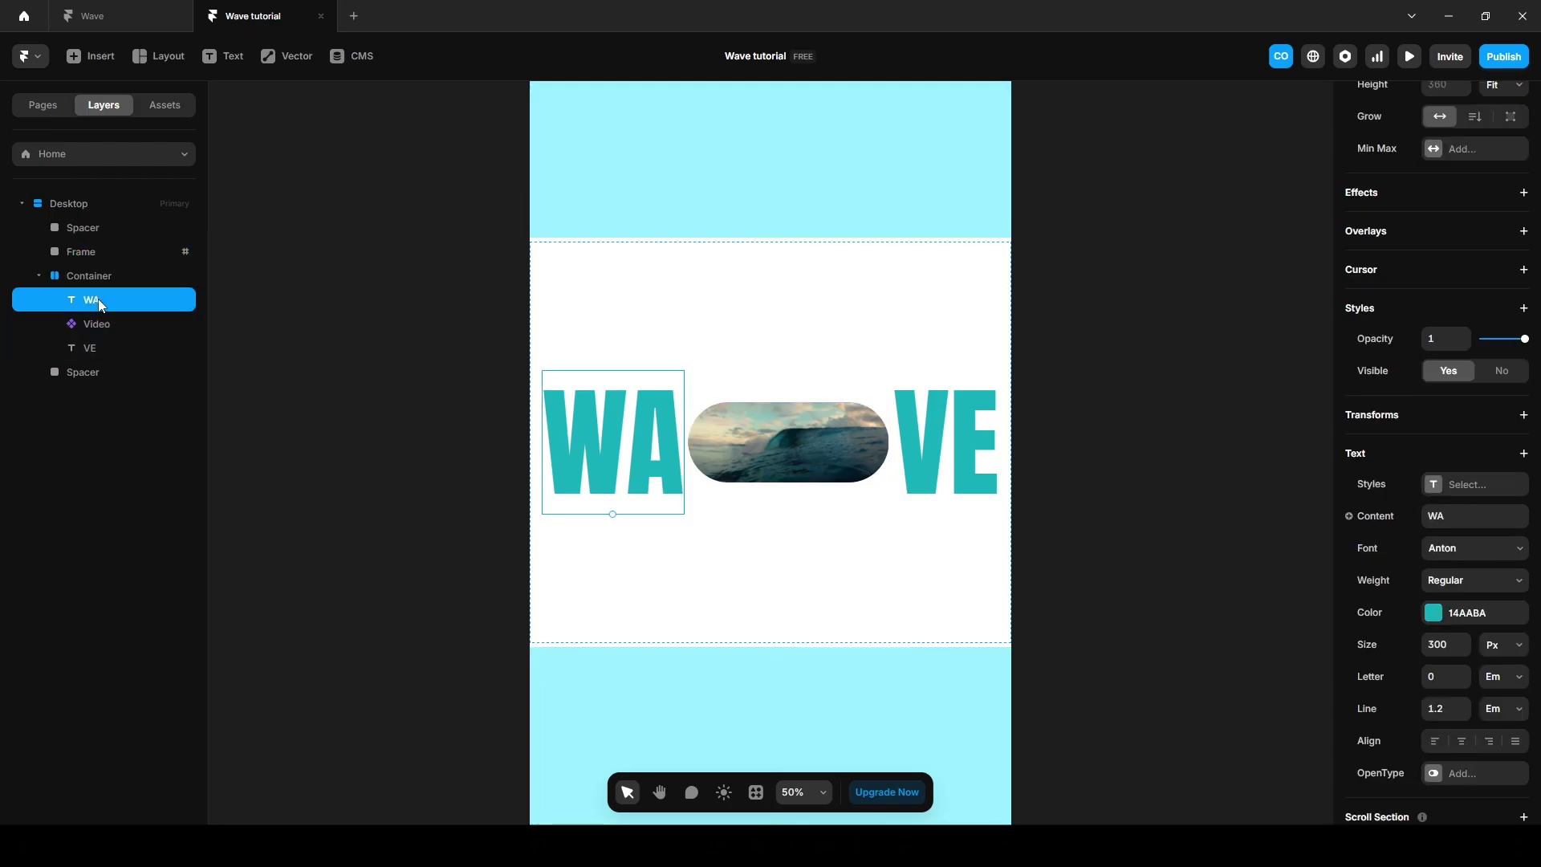
left_click(1369, 193)
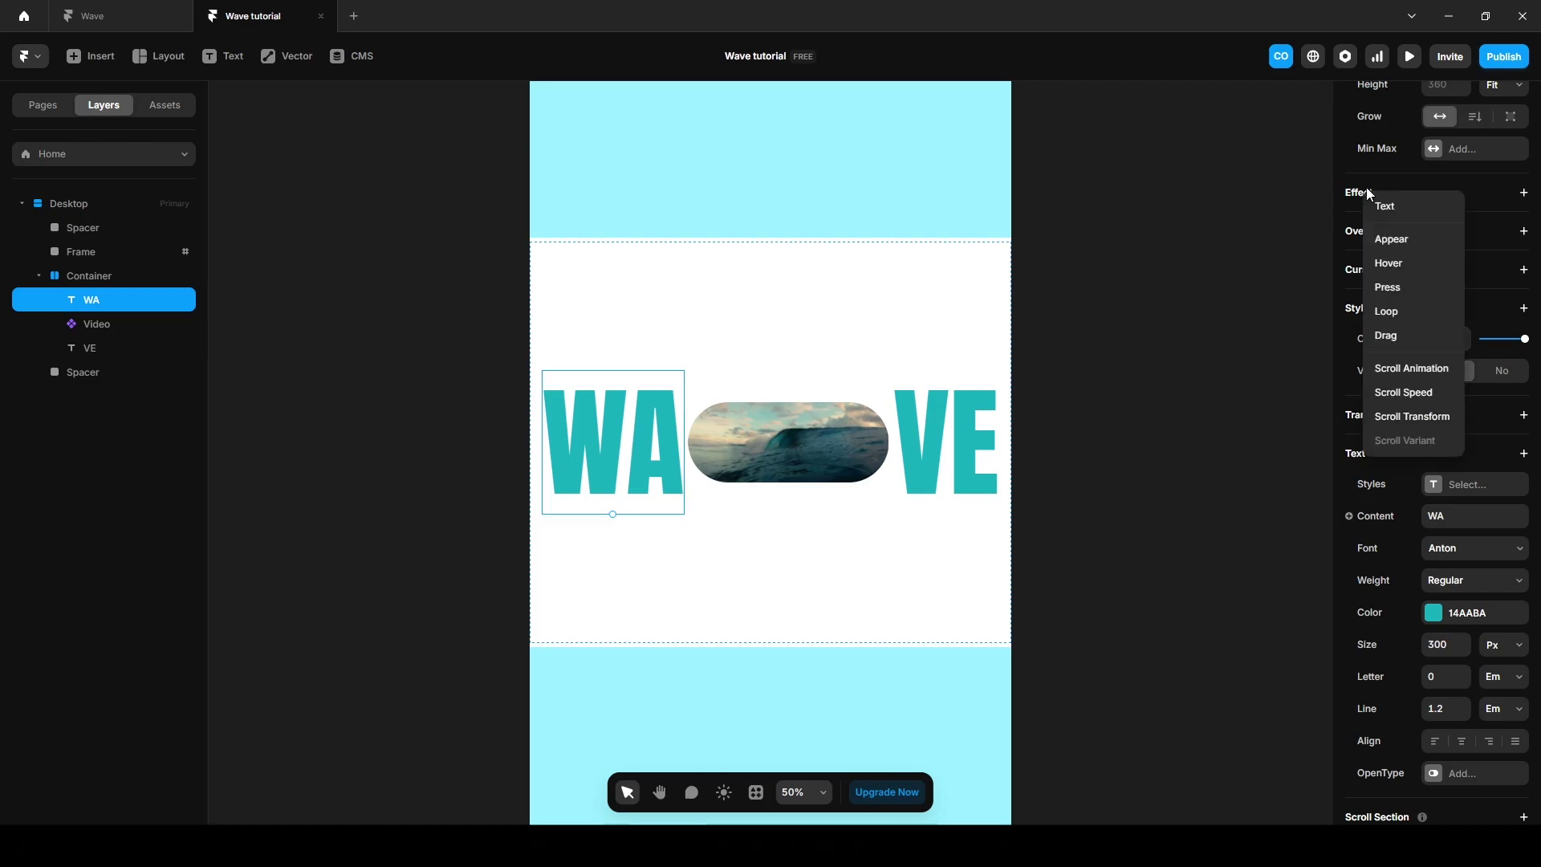
left_click(1412, 417)
left_click(1244, 271)
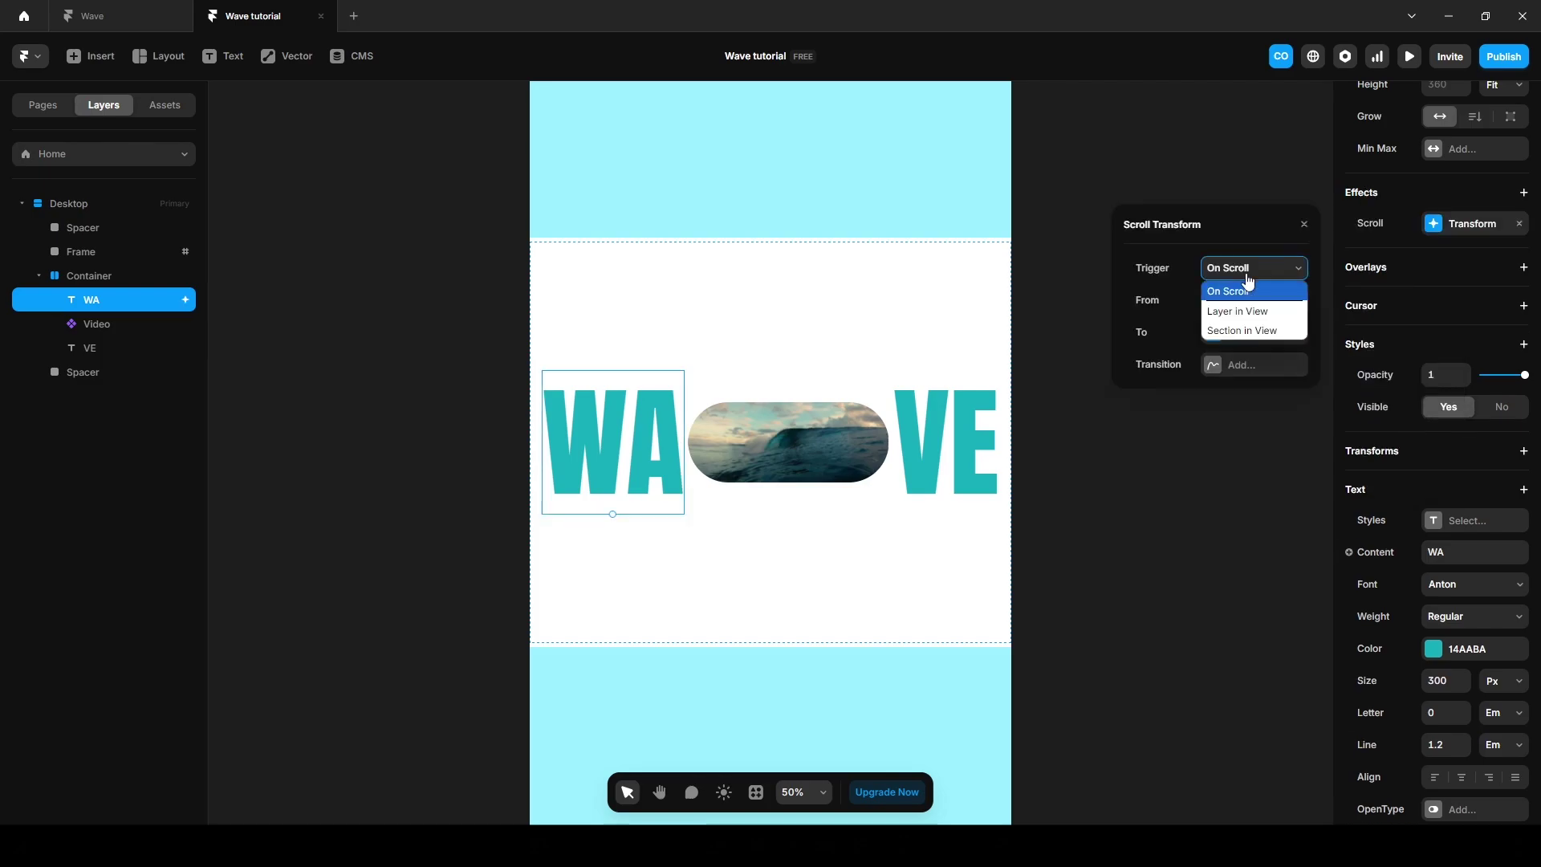
left_click(1260, 331)
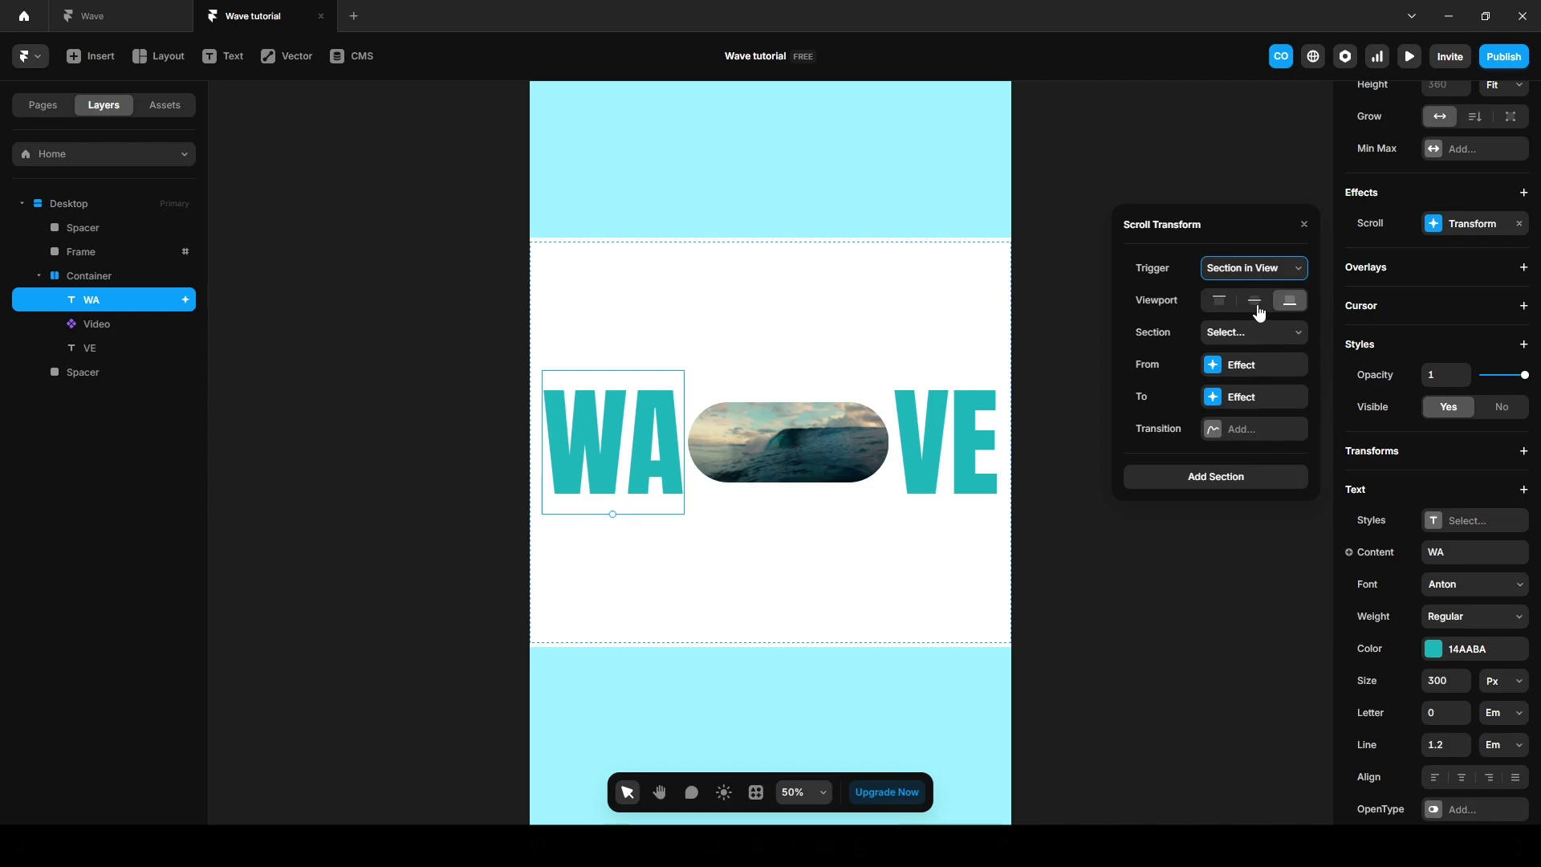
left_click(1256, 301)
left_click(1255, 333)
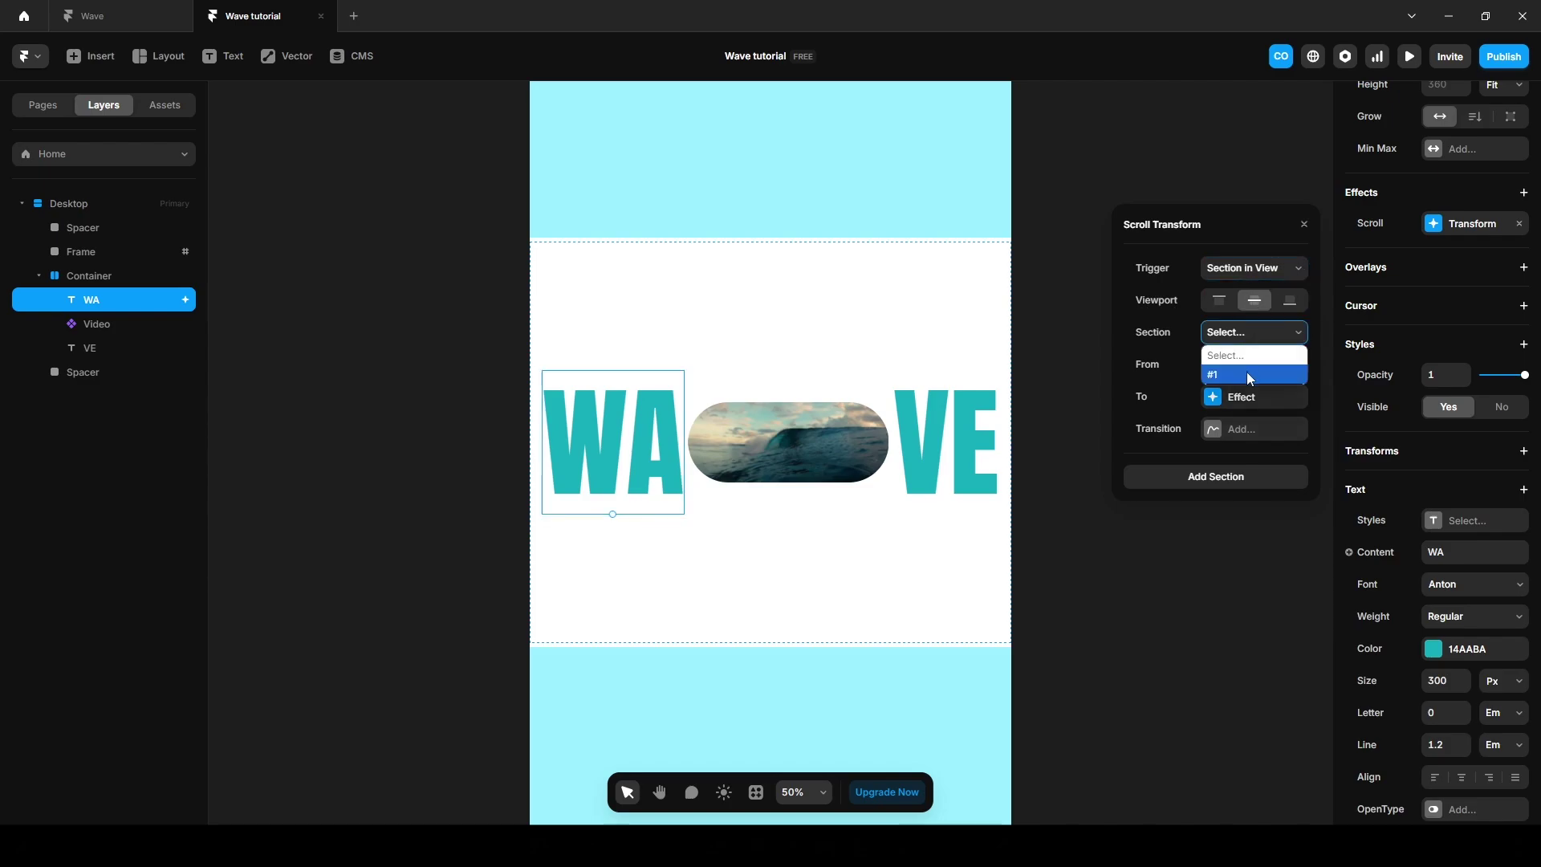
left_click(1249, 375)
Set WA's starting state to opacity 1, scale 1 and horizontal offset 295.
left_click(1251, 367)
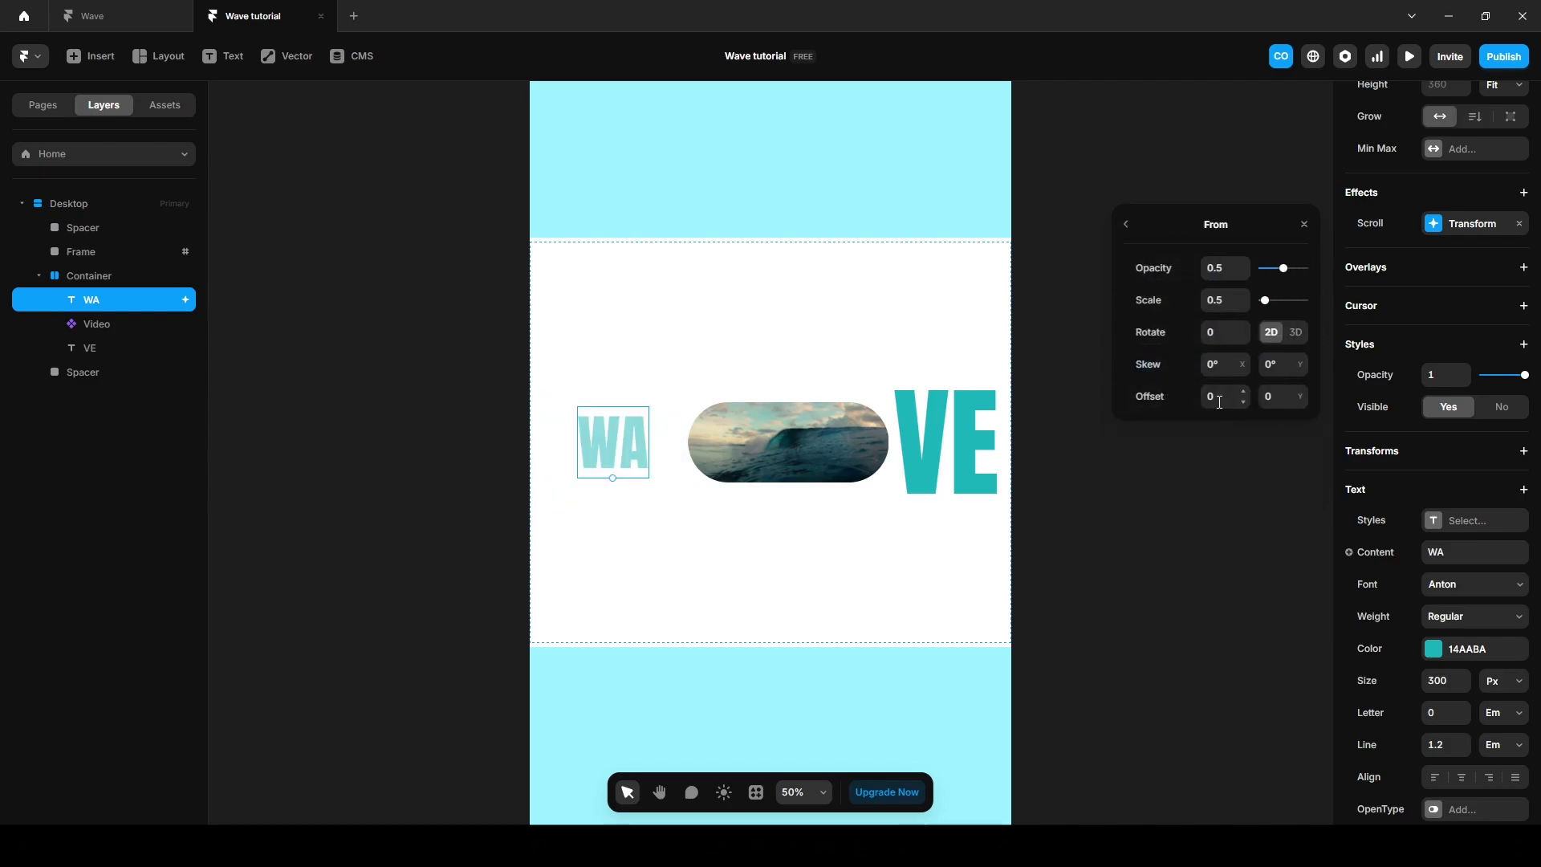
left_click(1214, 267)
type("1")
left_click(1216, 299)
type("1")
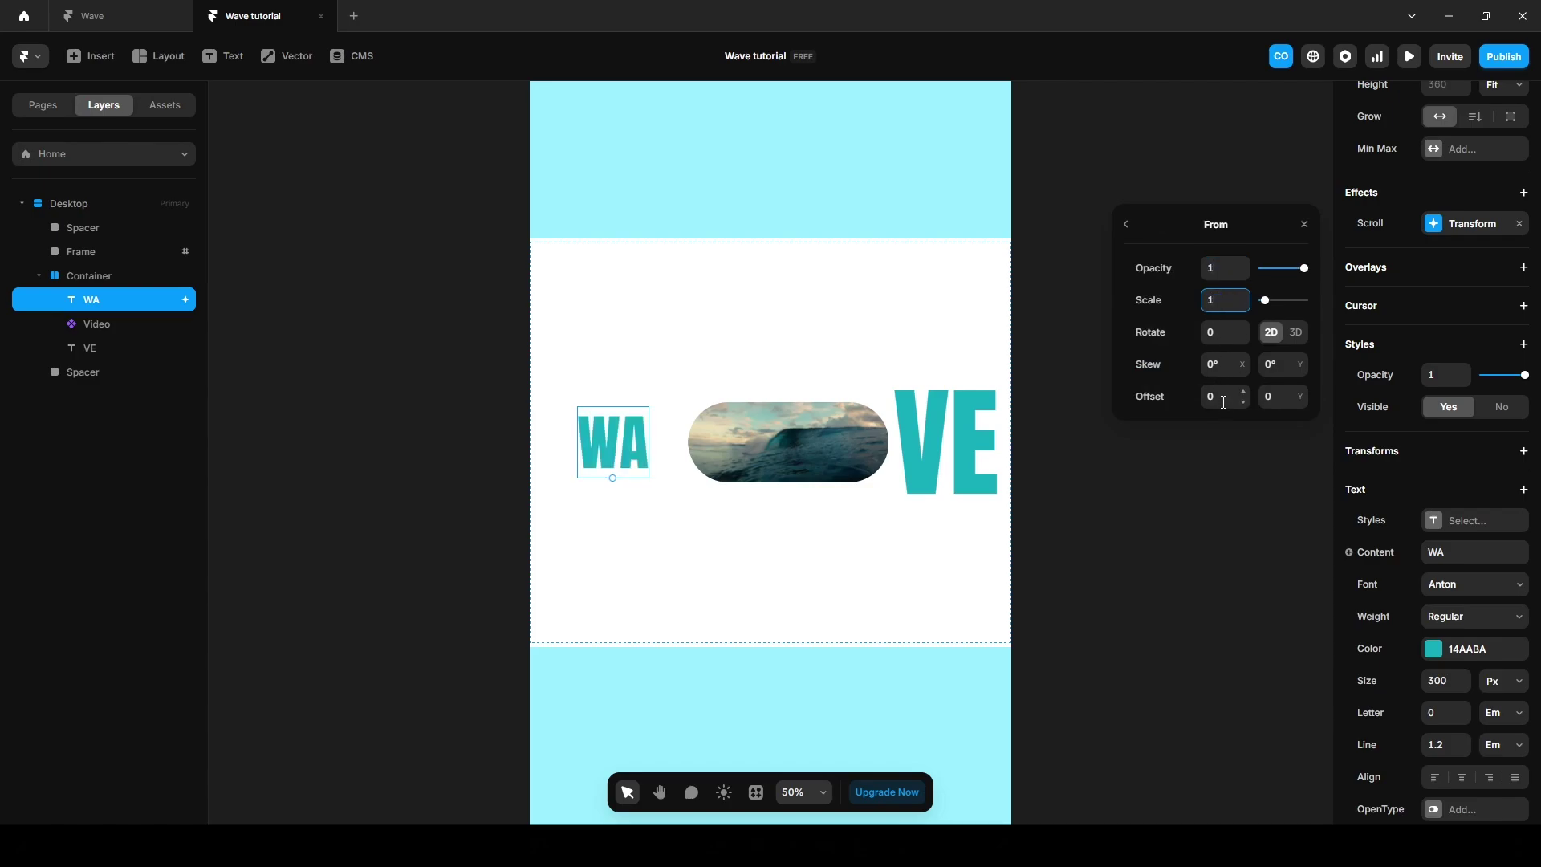
left_click(1223, 397)
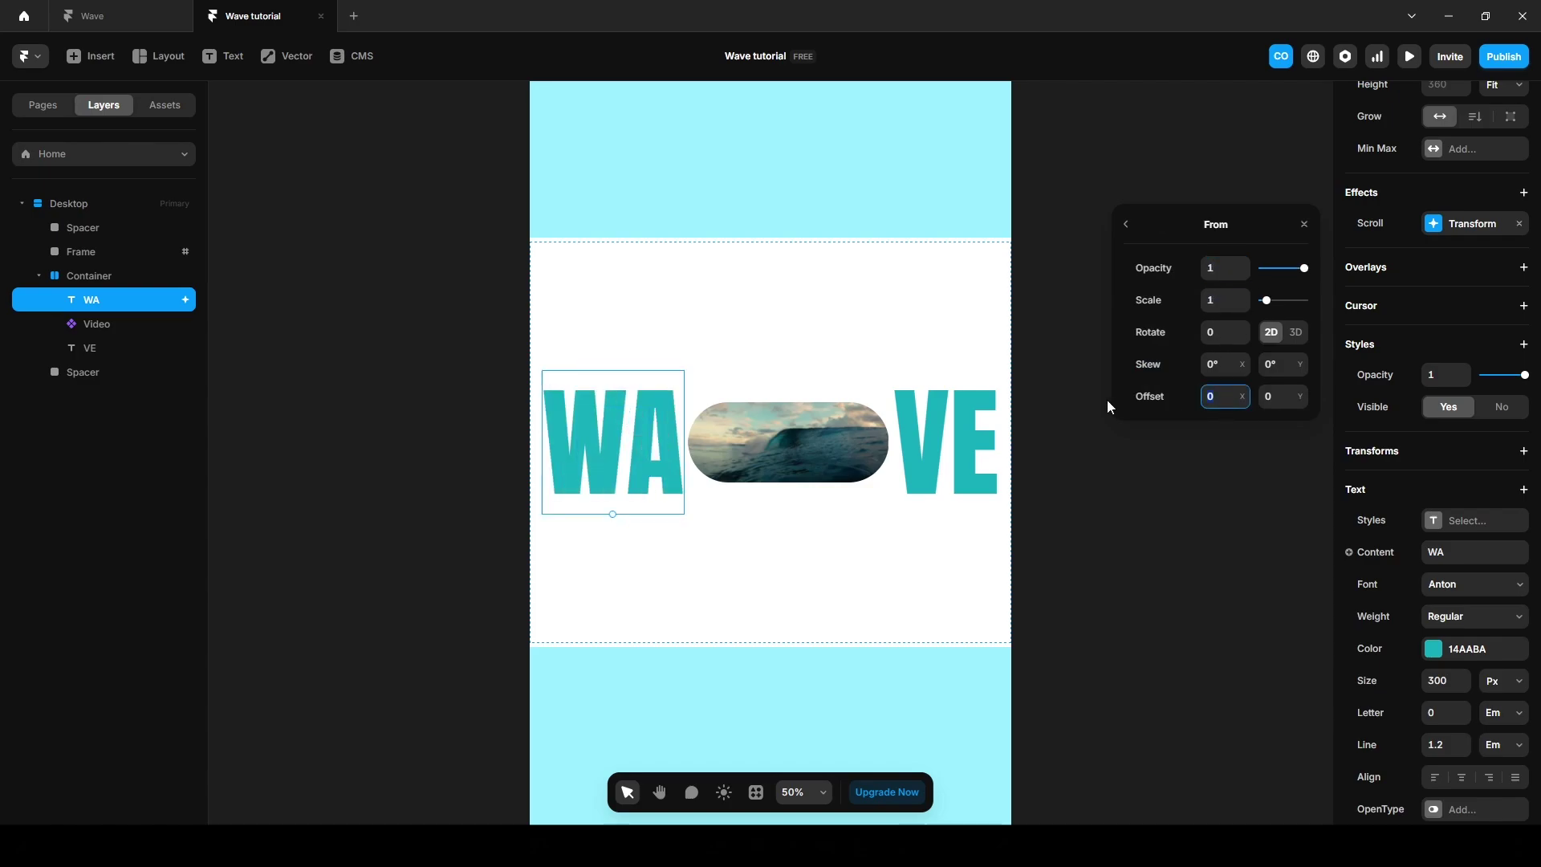
type("295")
key("Return")
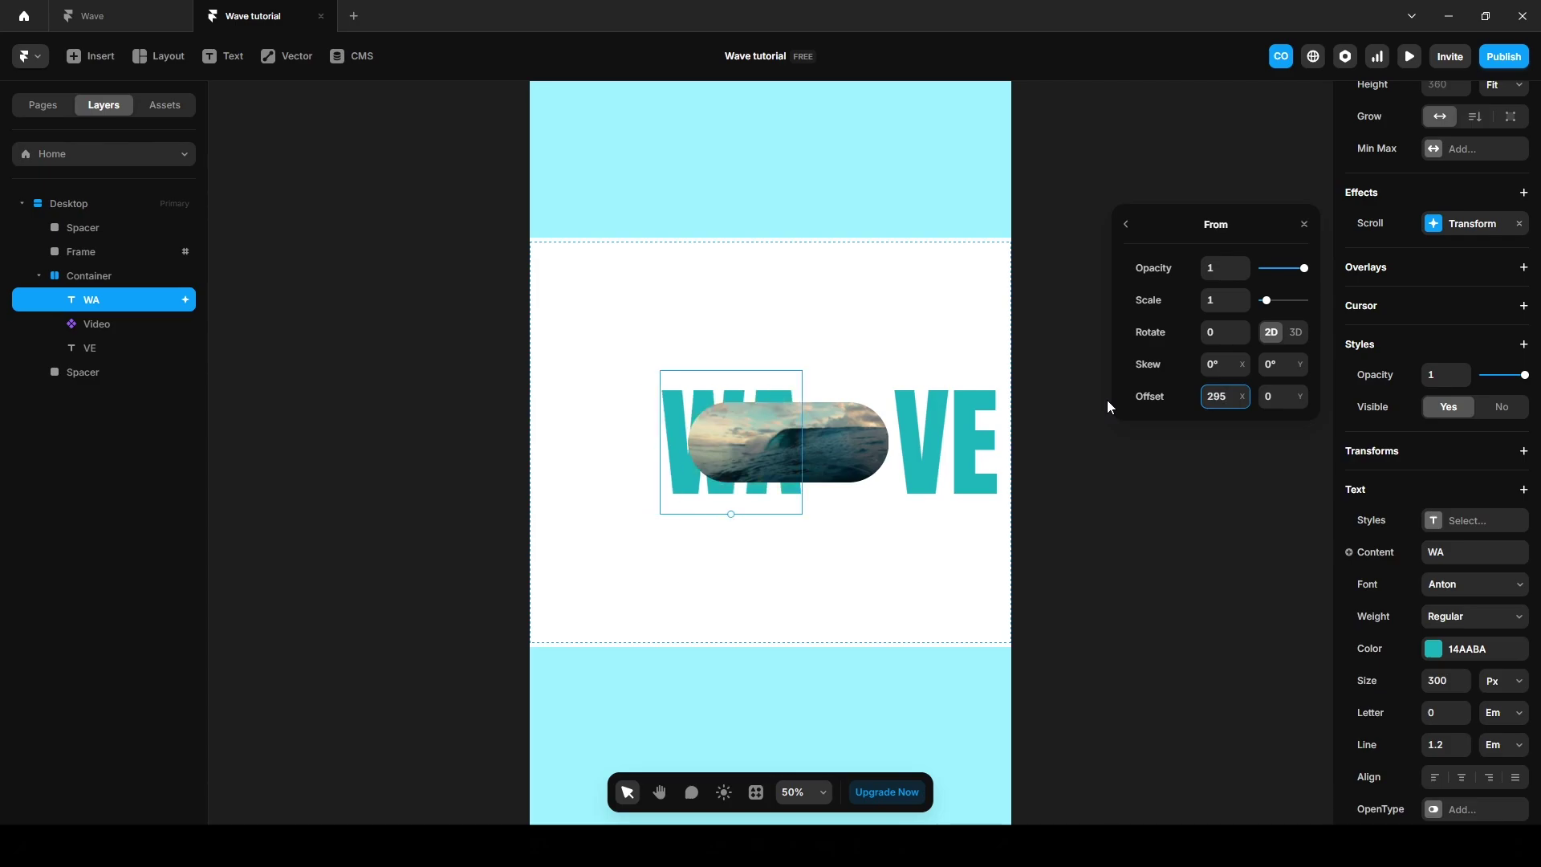
Give WA's scroll transform a Spring transition and copy the effect.
left_click(1125, 224)
left_click(1222, 399)
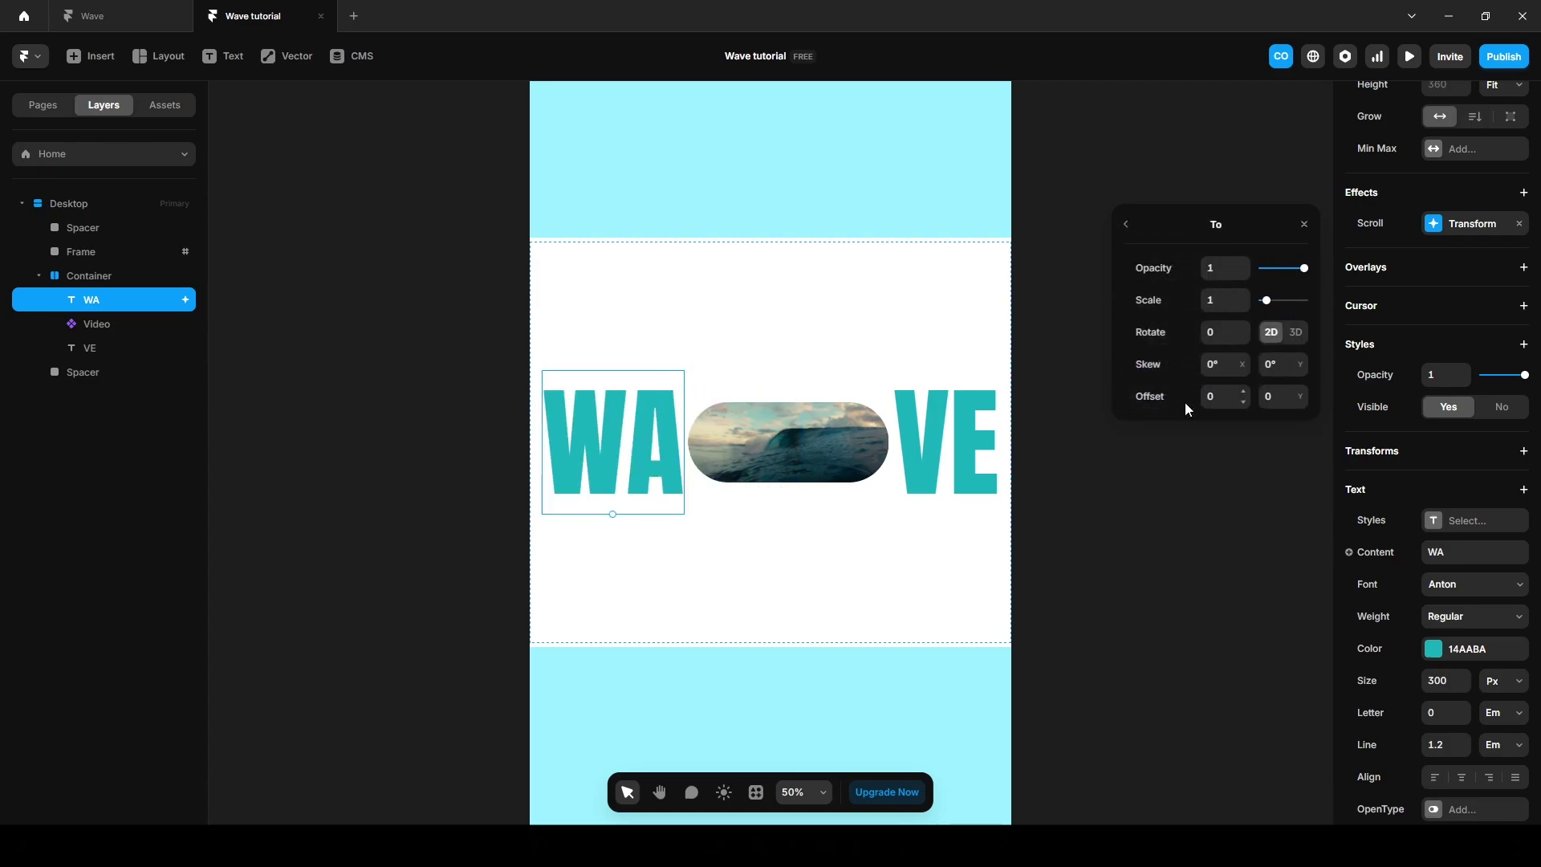
left_click(1126, 227)
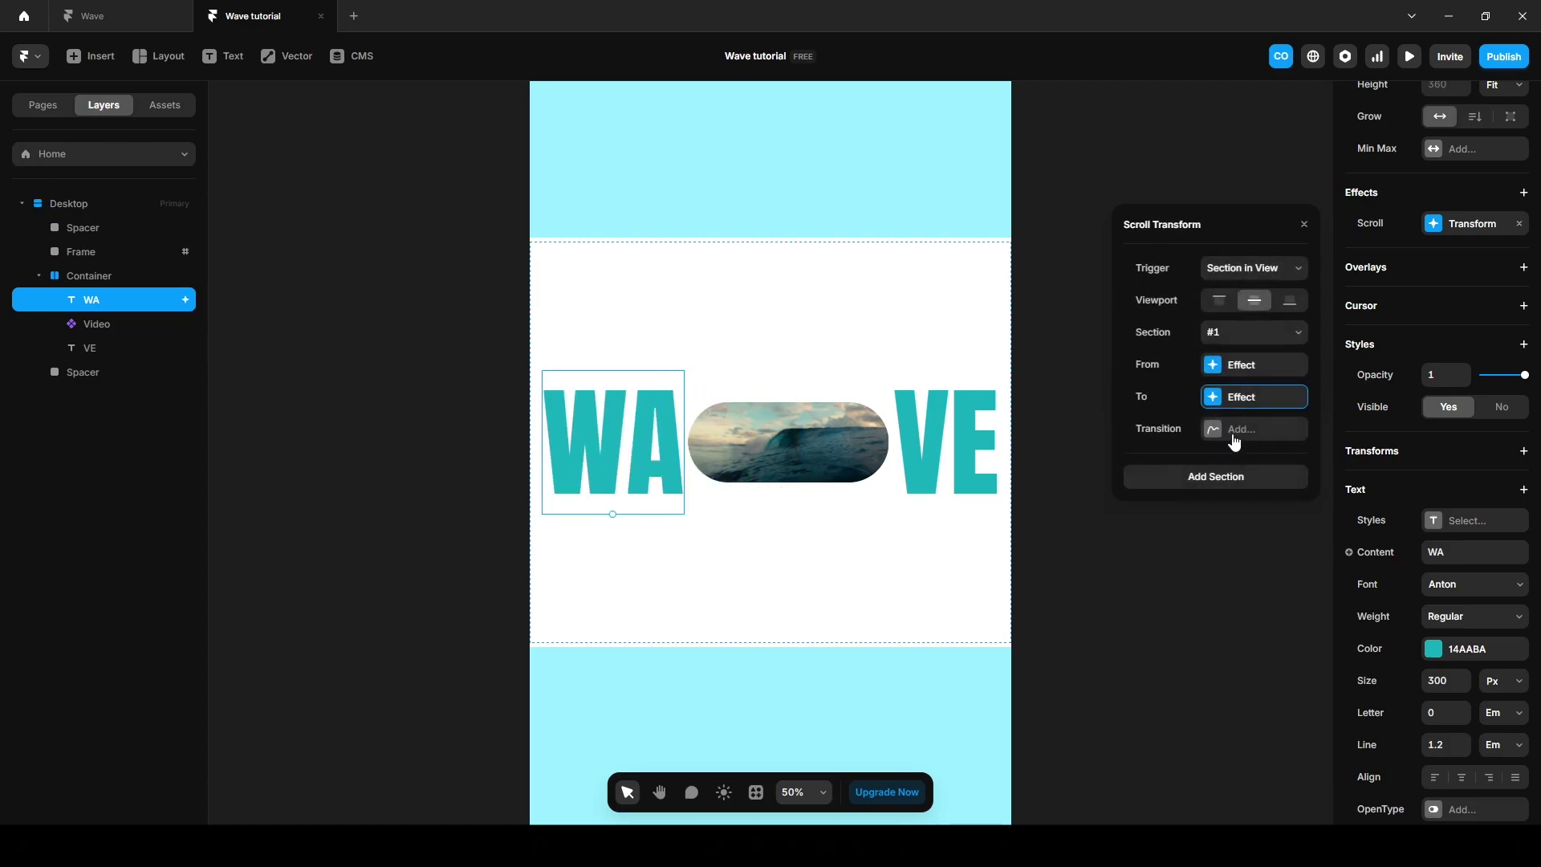
left_click(1233, 439)
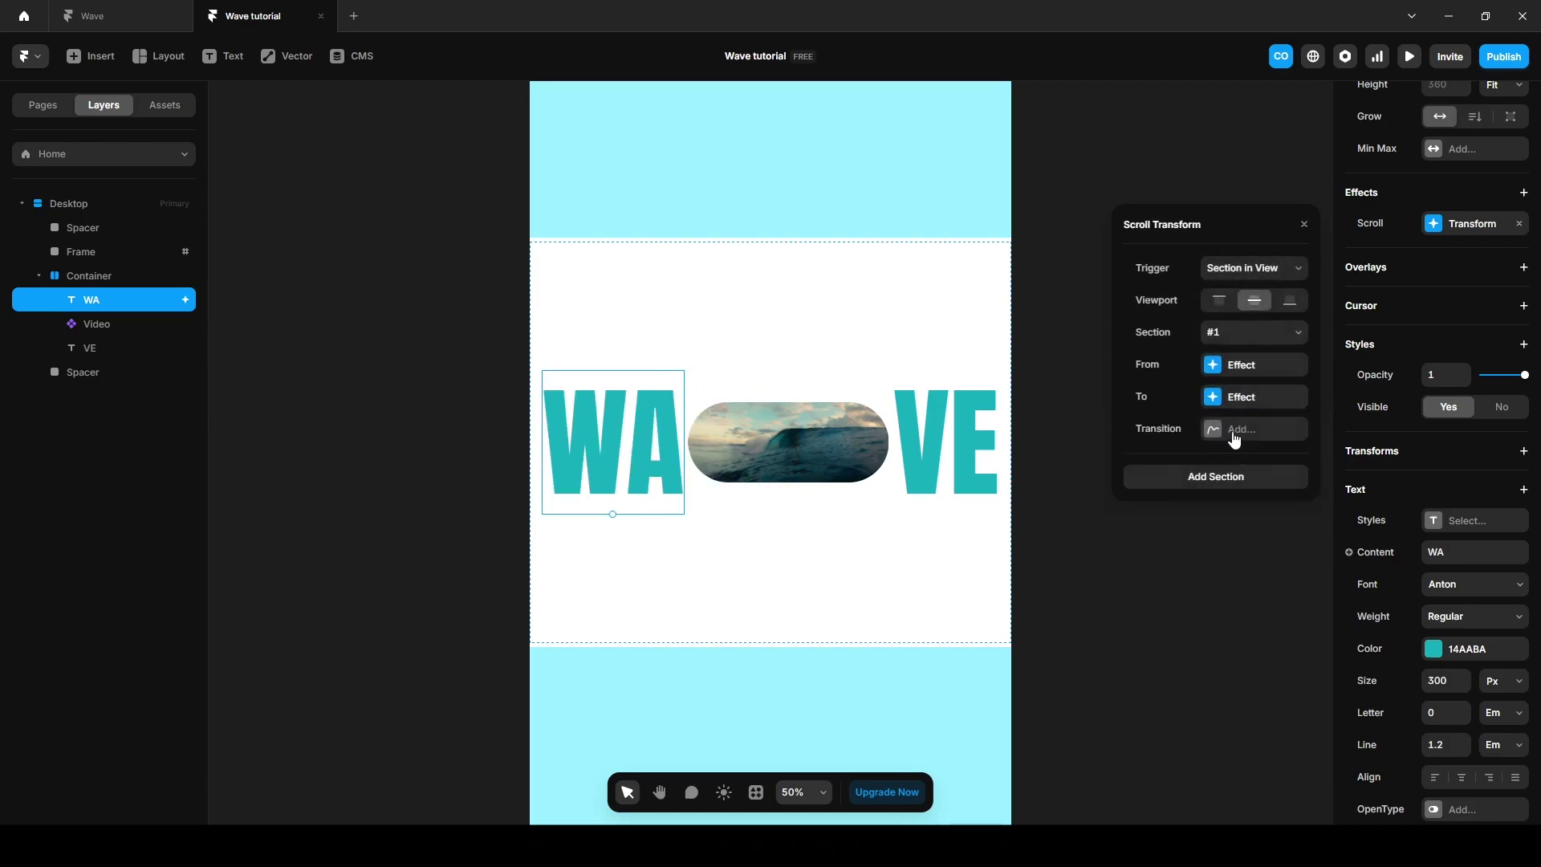
right_click(1458, 228)
left_click(1475, 240)
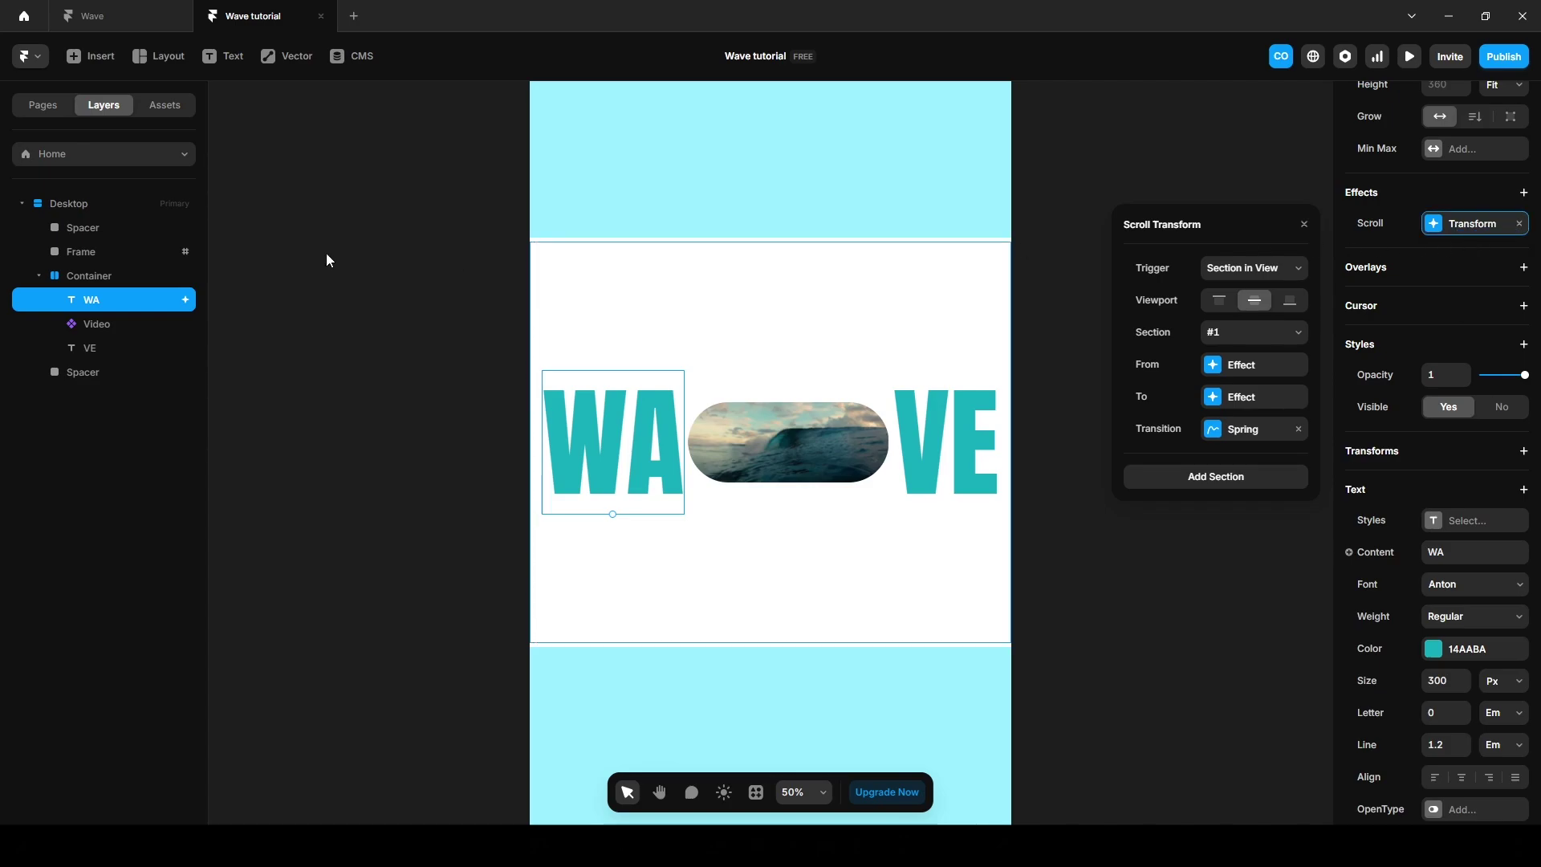
left_click(98, 347)
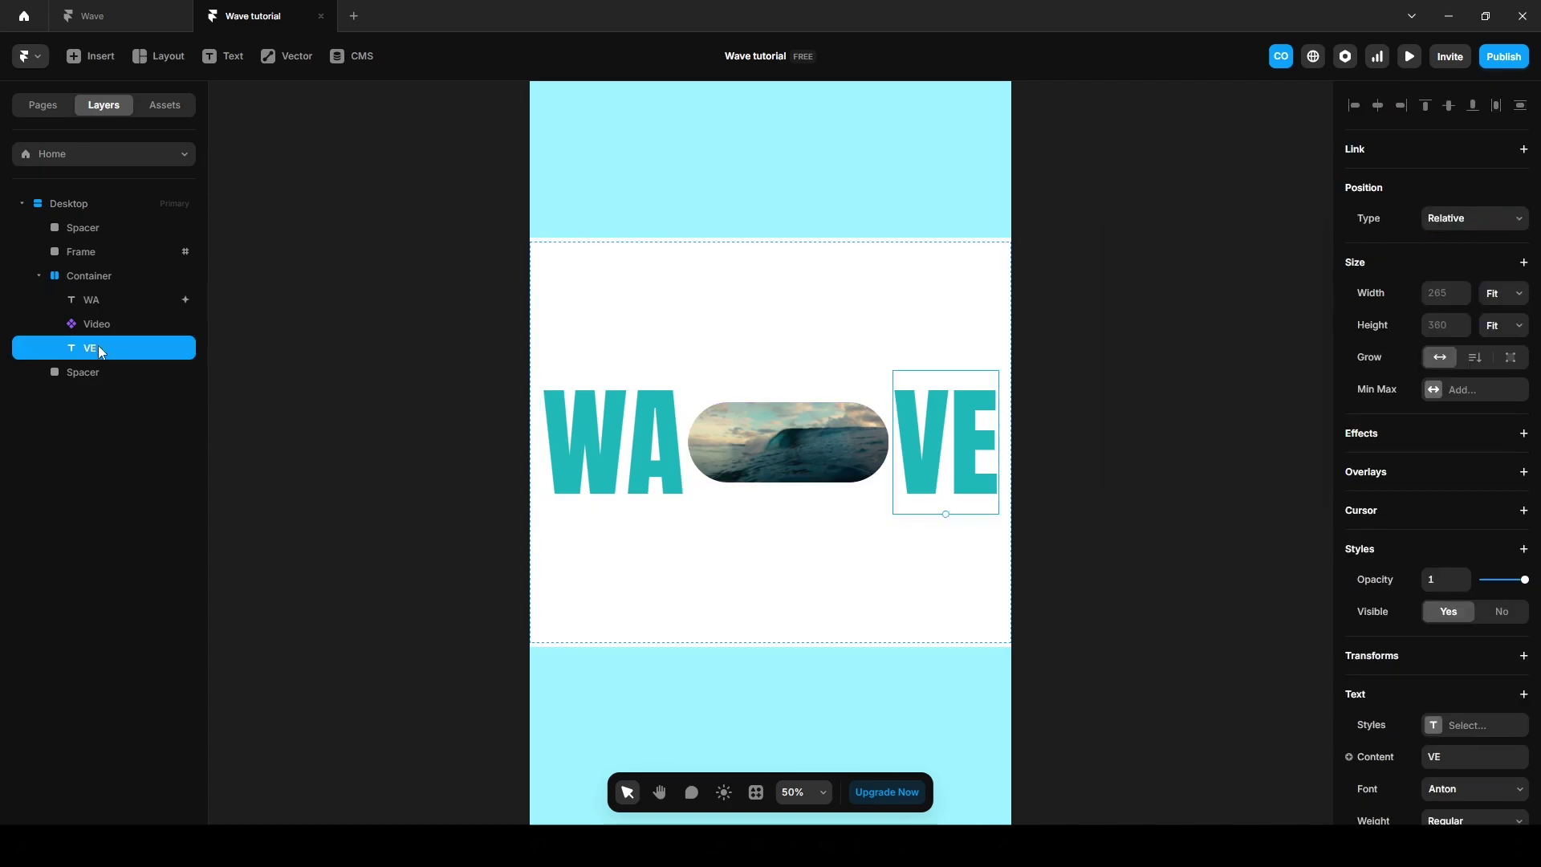
Paste the copied scroll transform onto VE and change its starting offset X to -230.
left_click(1358, 436)
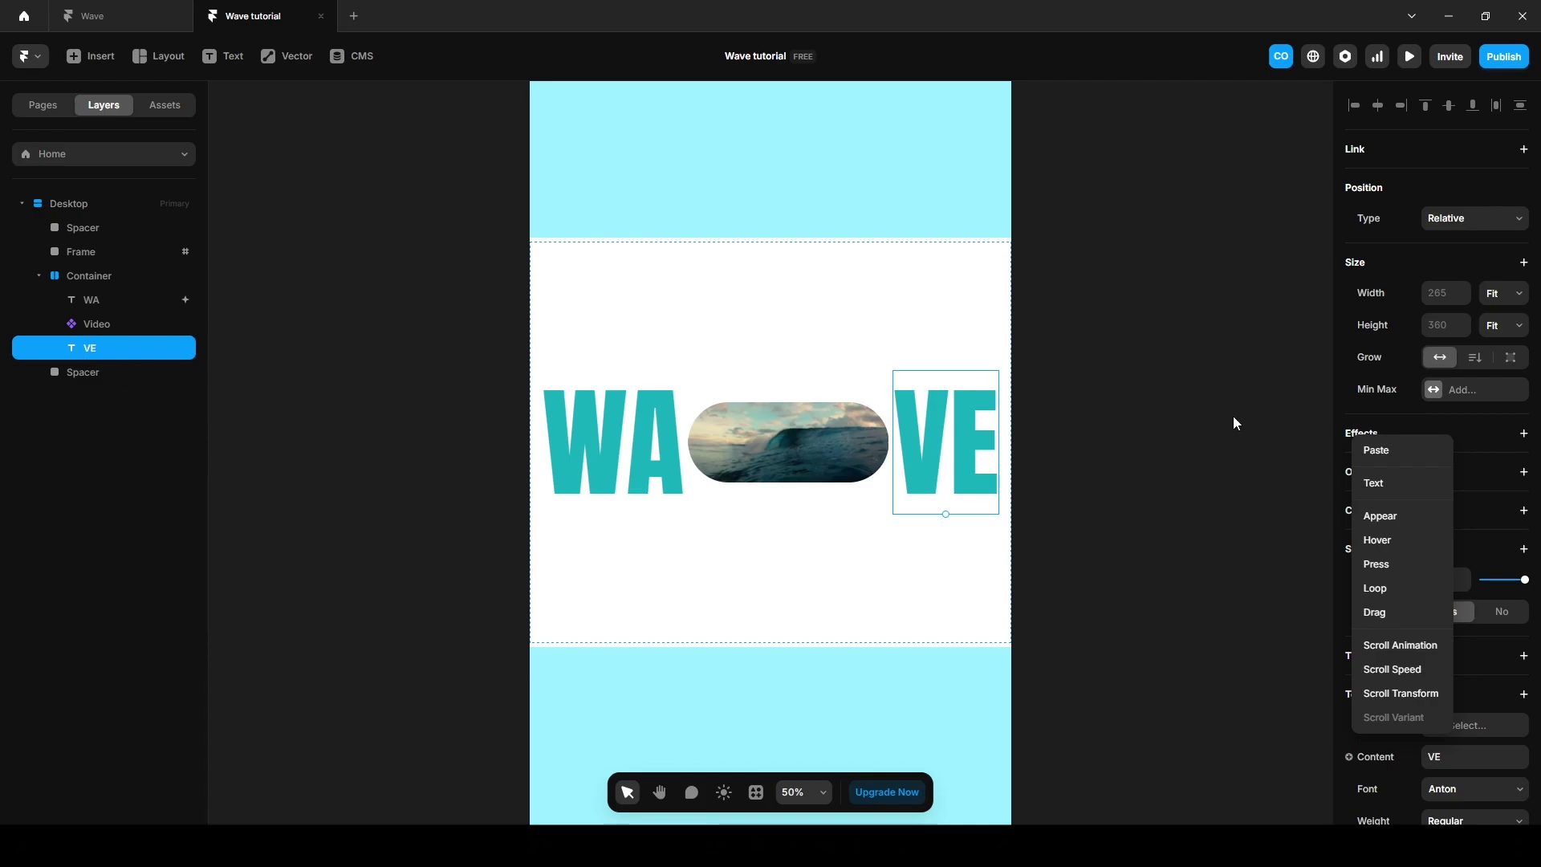
left_click(1390, 448)
left_click(1445, 470)
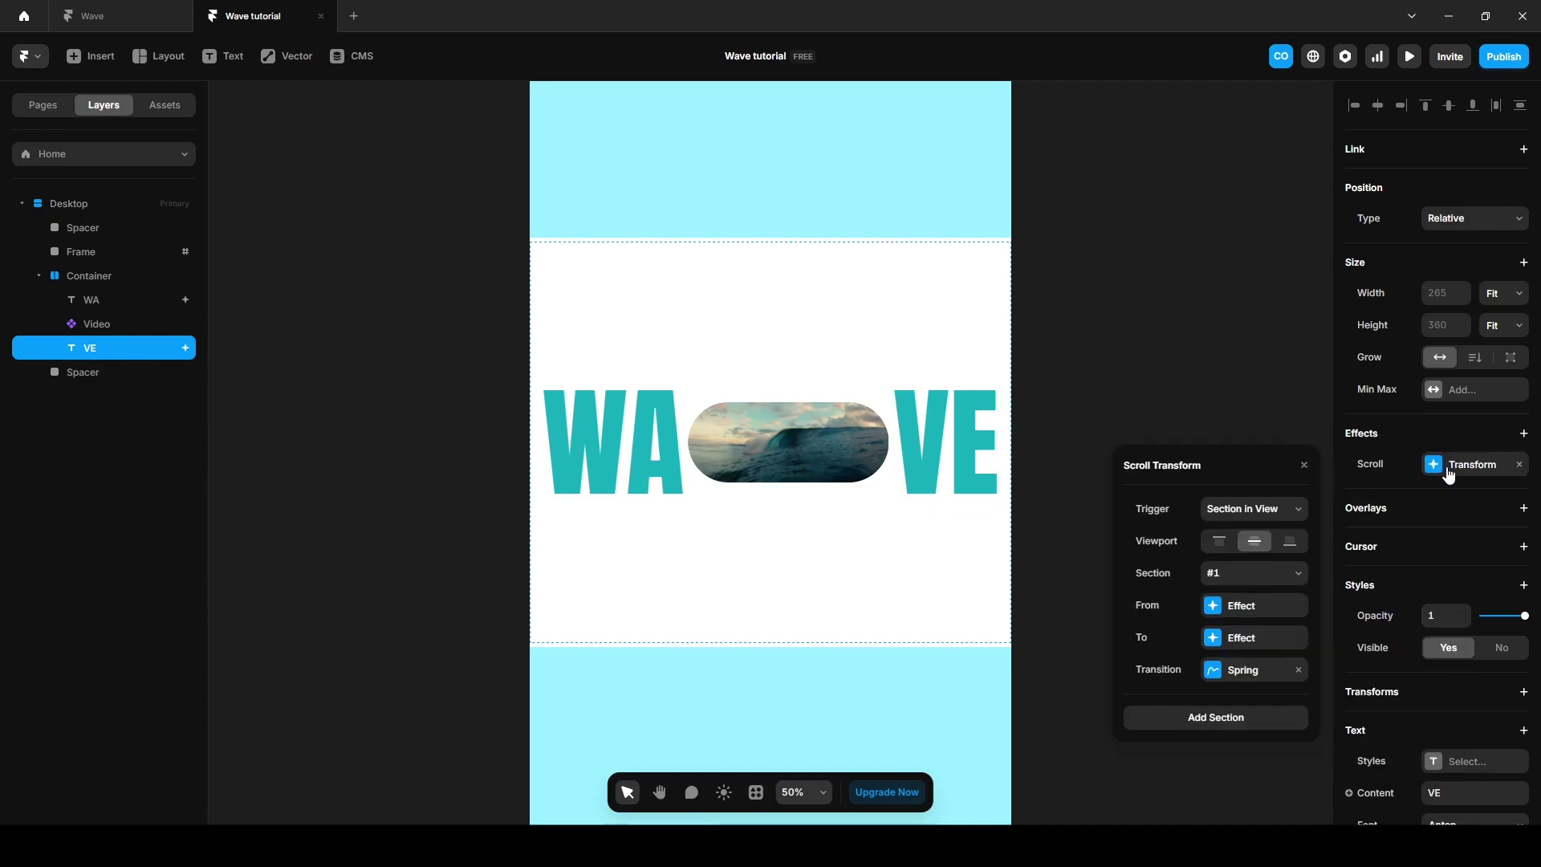
left_click(1227, 606)
left_click(1232, 640)
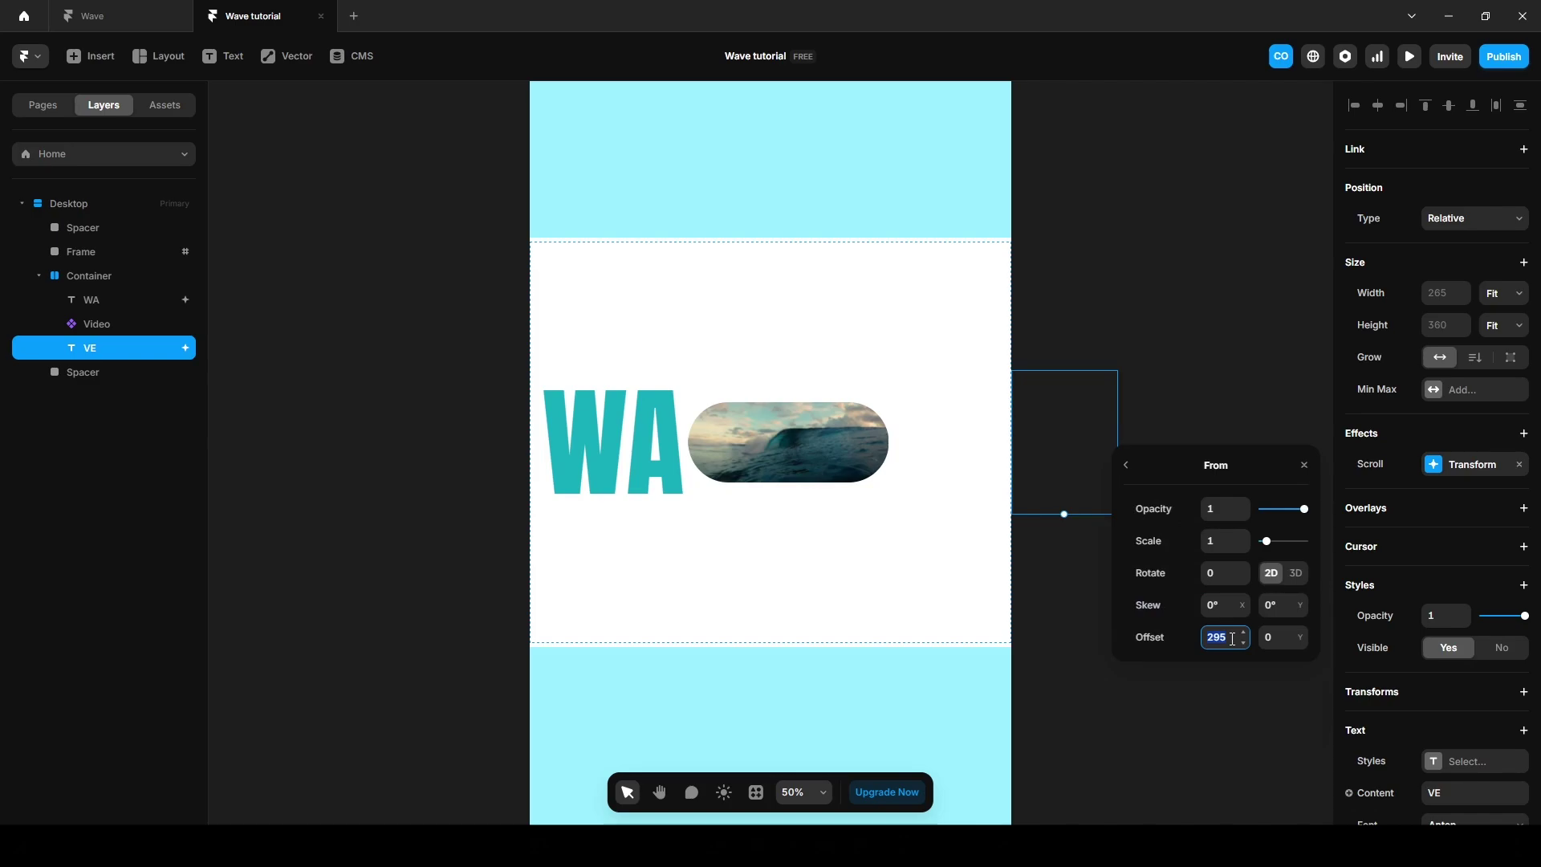
type("-230")
key("Return")
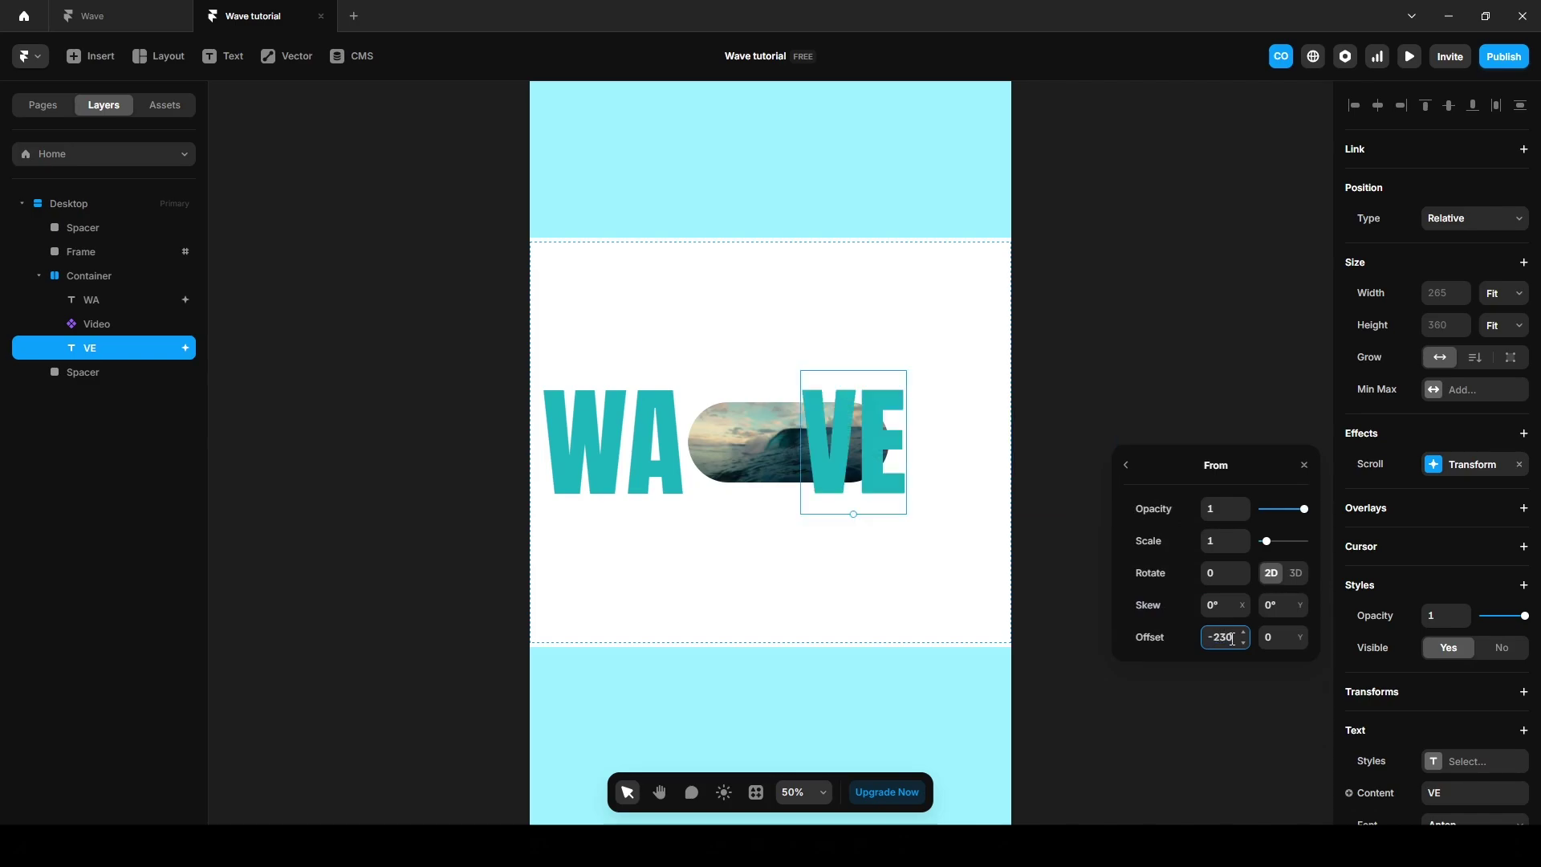
Add a Scroll Transform to the Video, triggered when section #1 is in view at viewport center.
left_click(102, 325)
left_click(1360, 365)
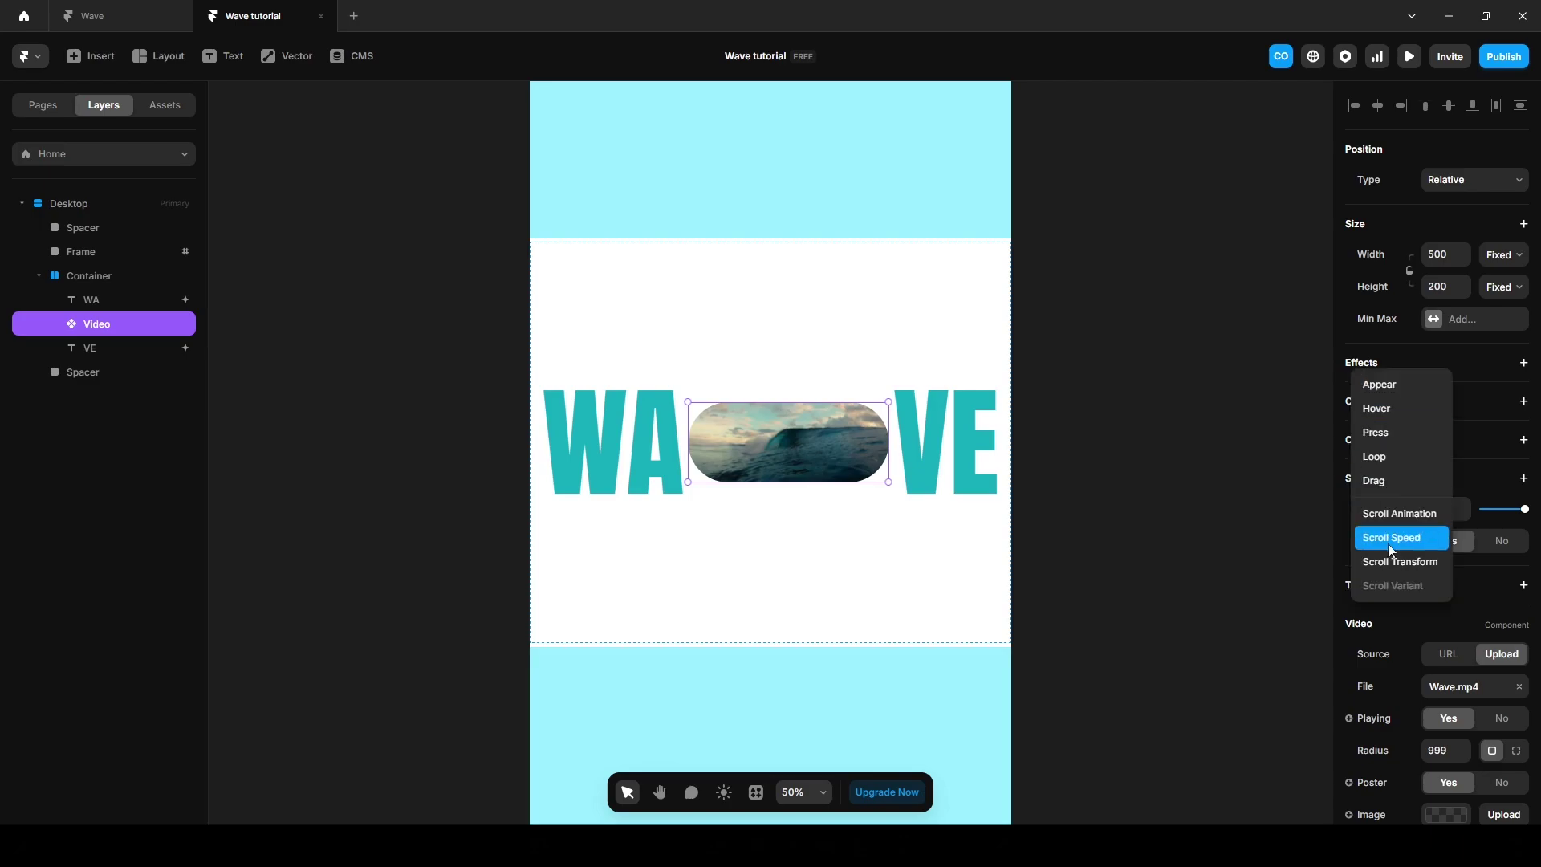
left_click(1398, 565)
left_click(1252, 437)
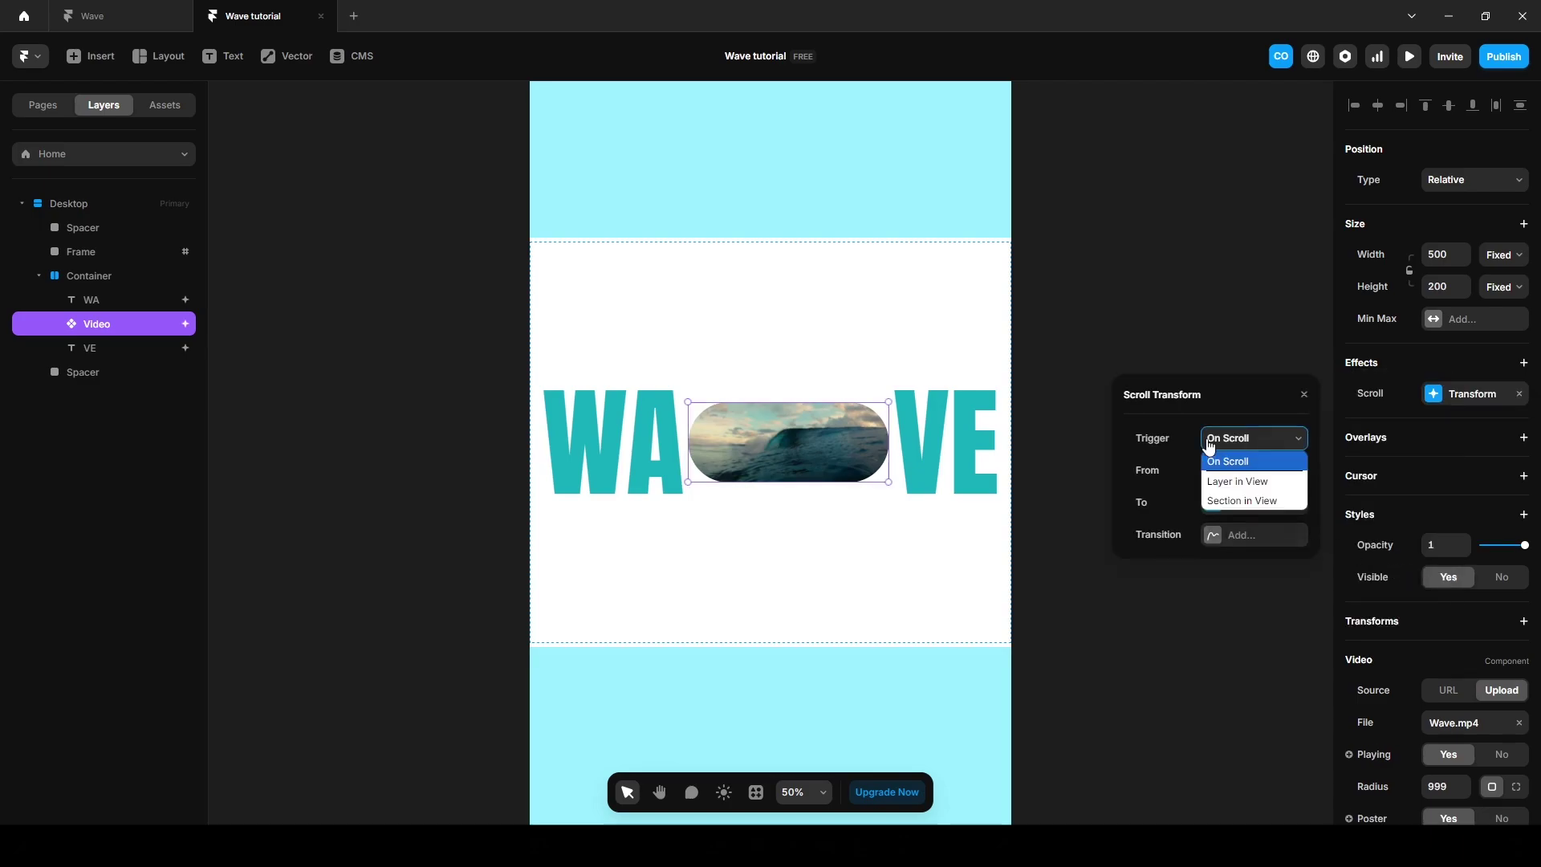
left_click(1248, 505)
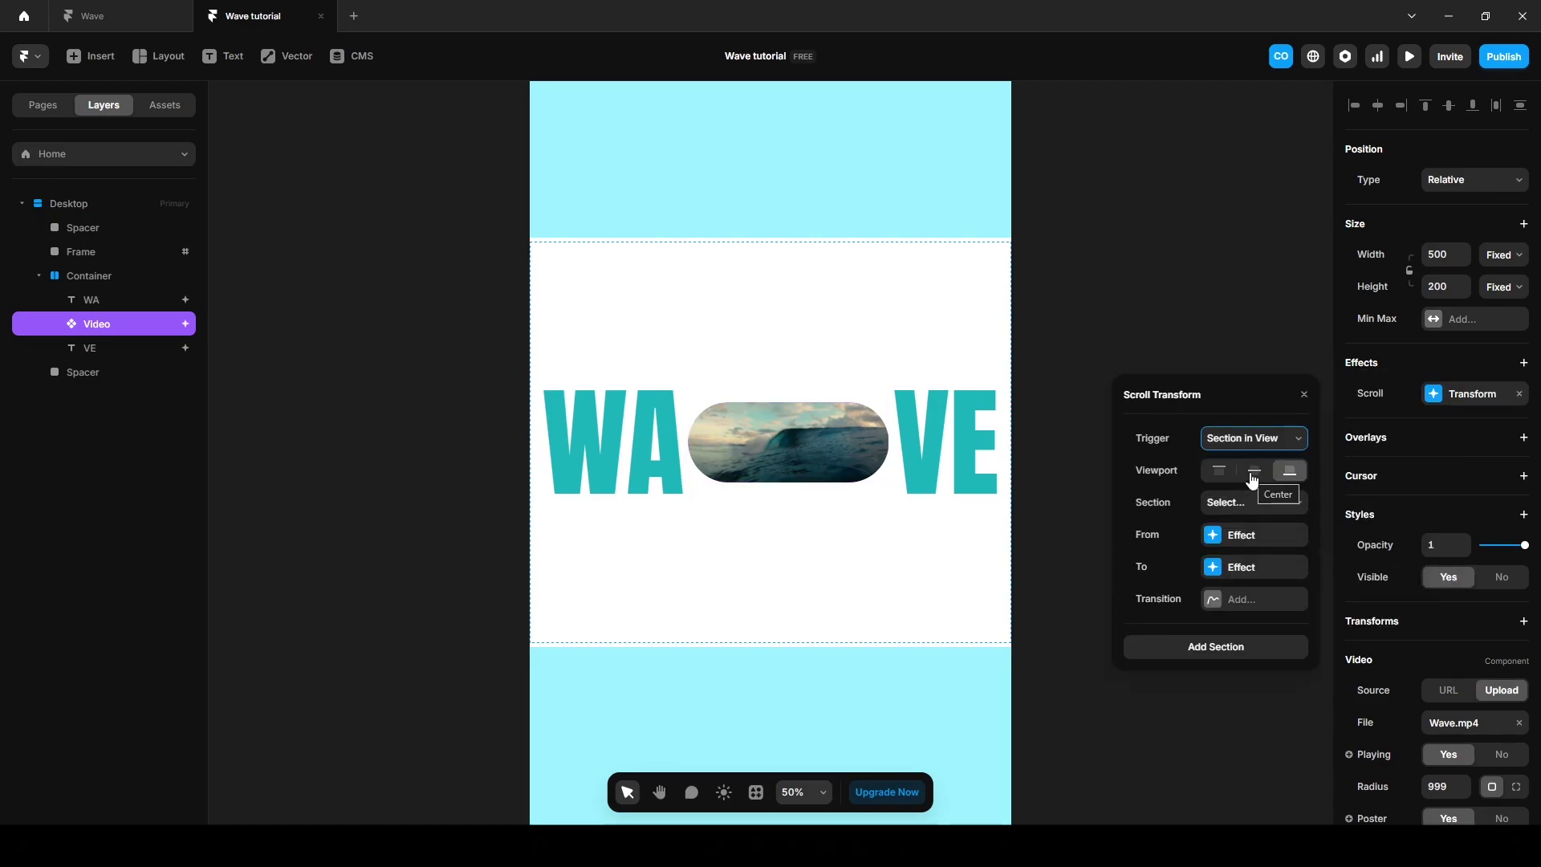
left_click(1252, 475)
left_click(1252, 506)
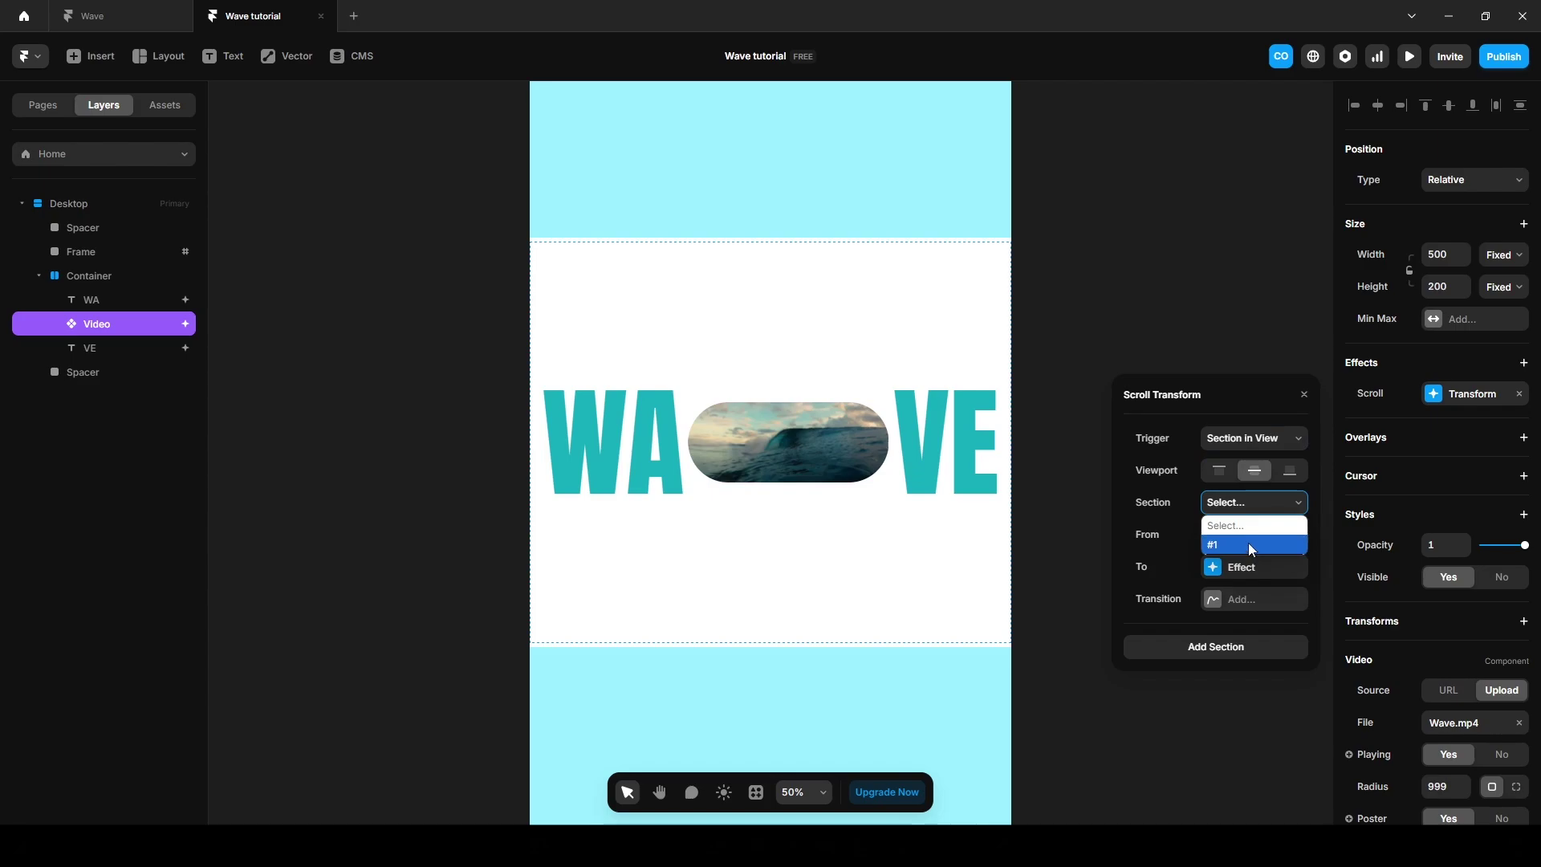
left_click(1249, 545)
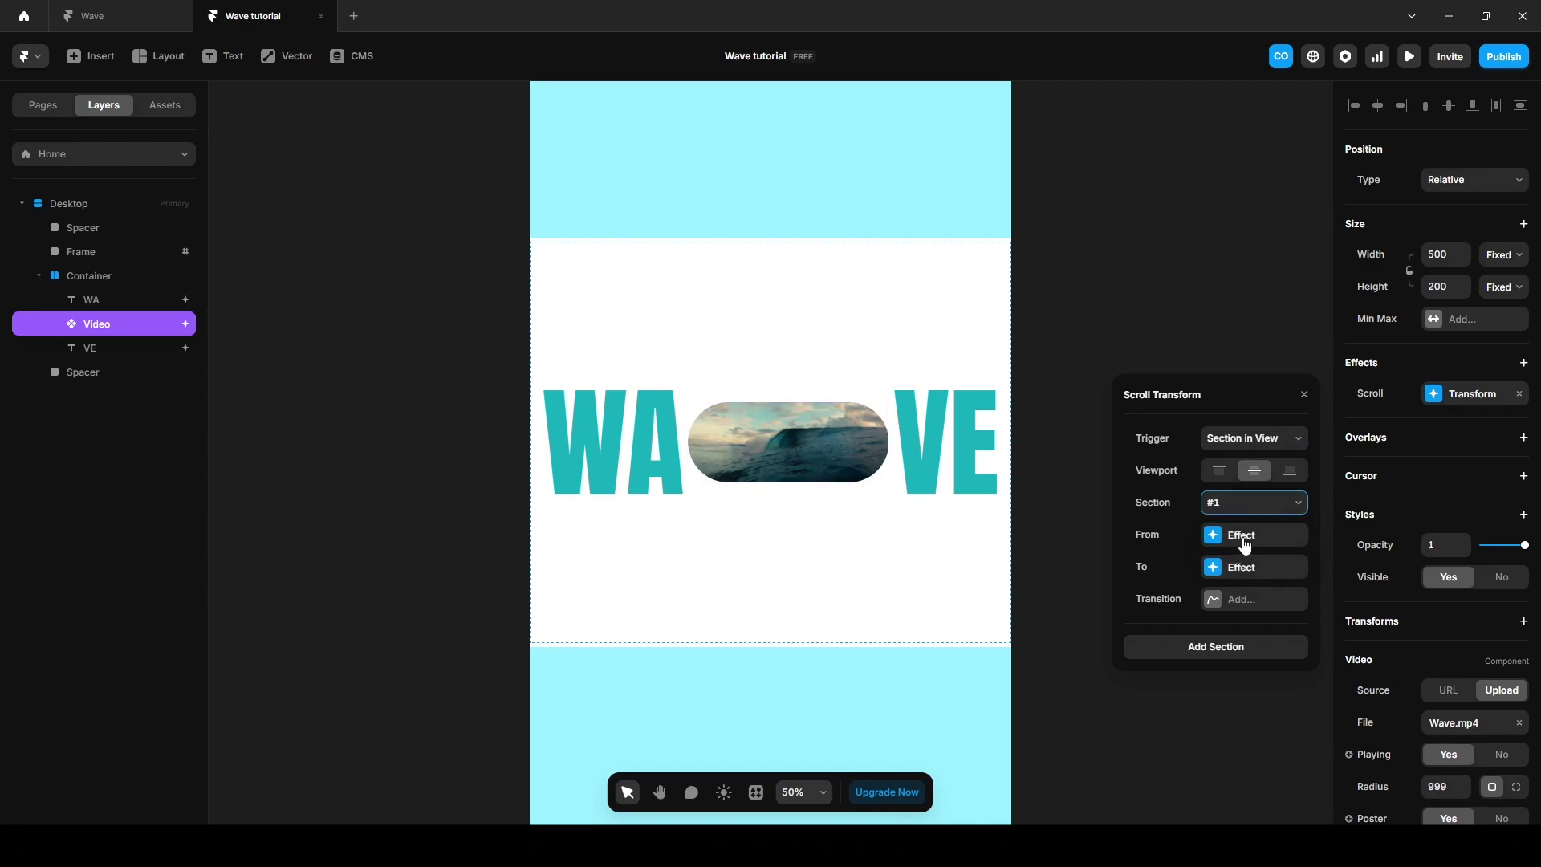
Set the video's starting state to scale 1, offset X 25 and opacity 0.
left_click(1248, 544)
left_click(1221, 473)
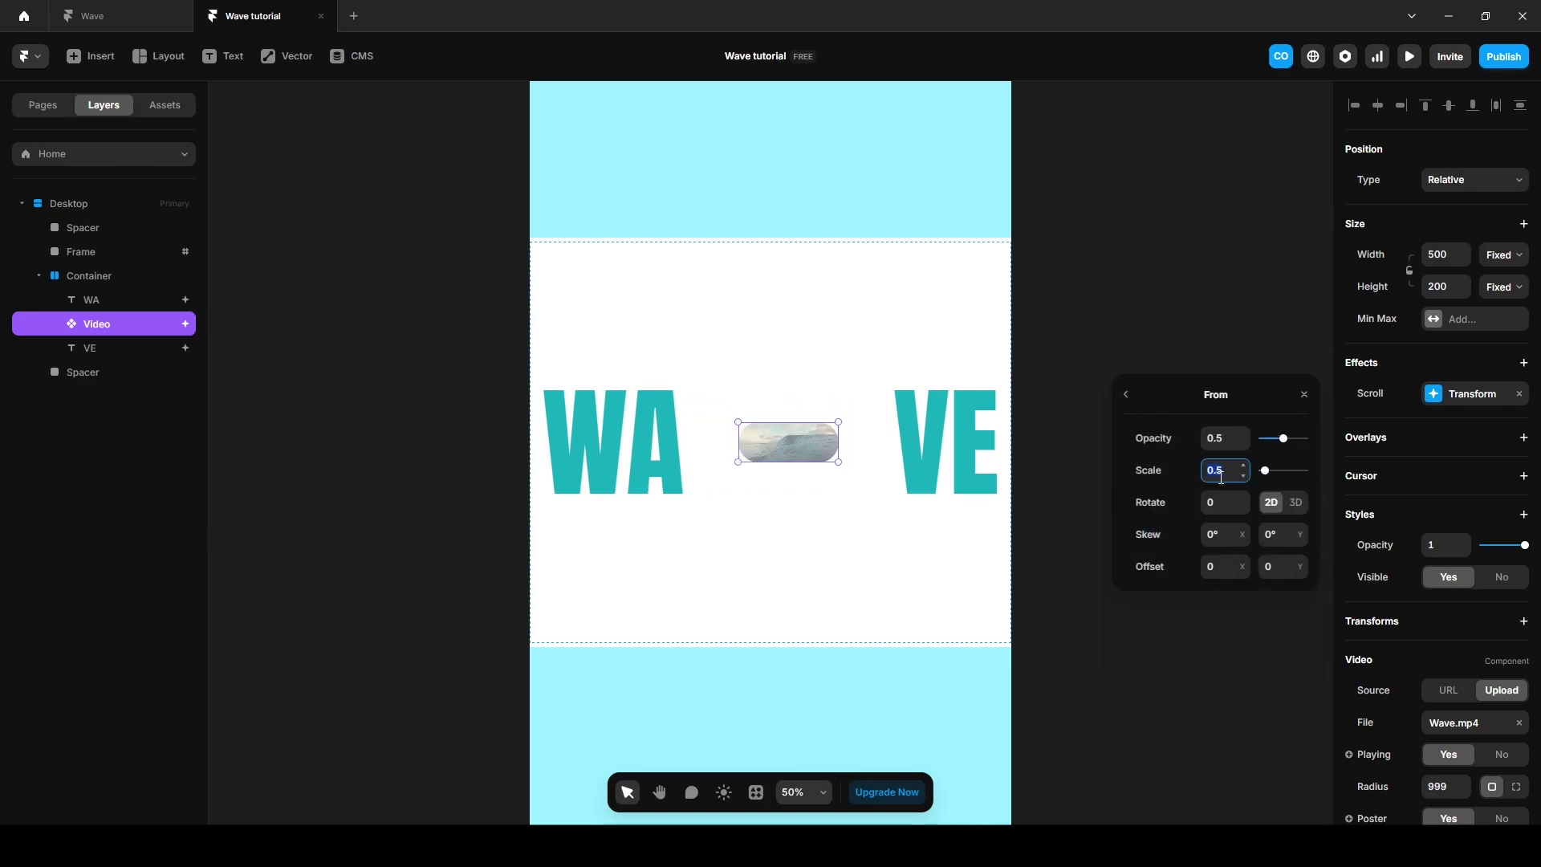
type("1")
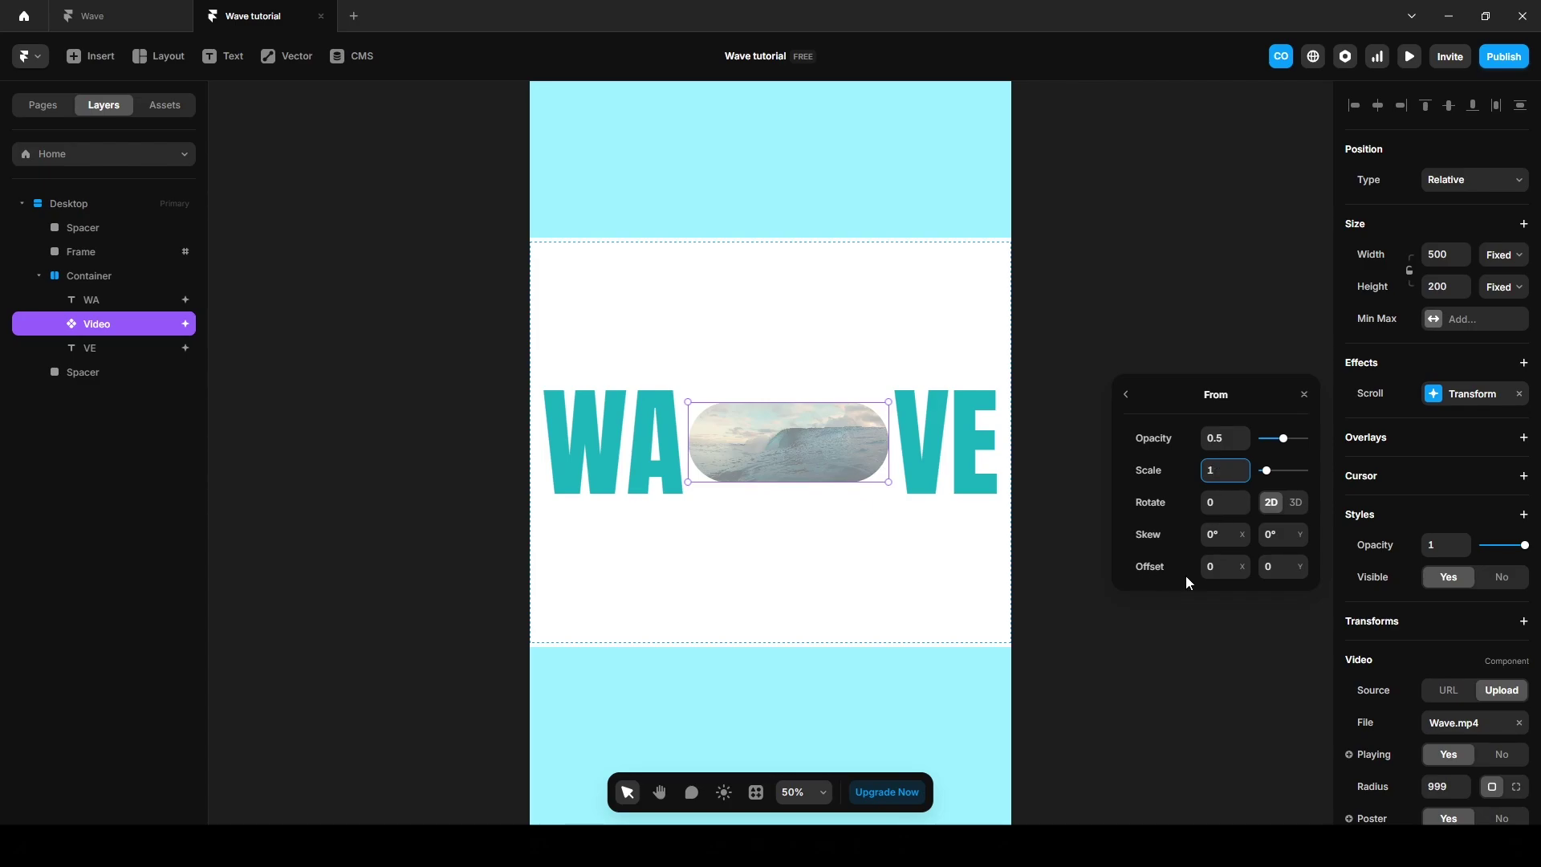
left_click(1214, 567)
type("25")
left_click(1216, 439)
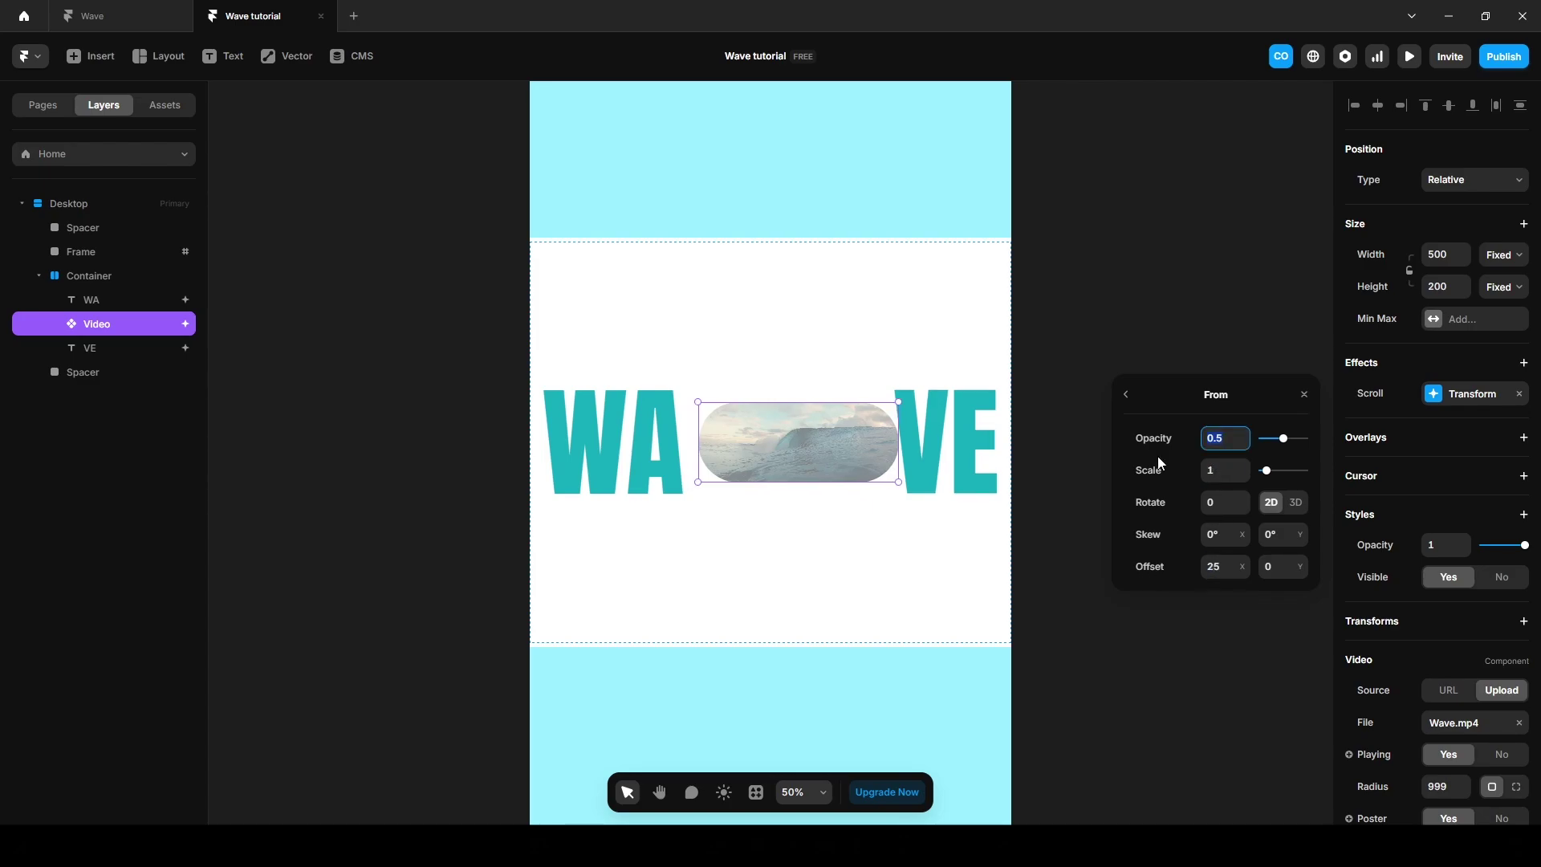
type("0")
left_click(1125, 394)
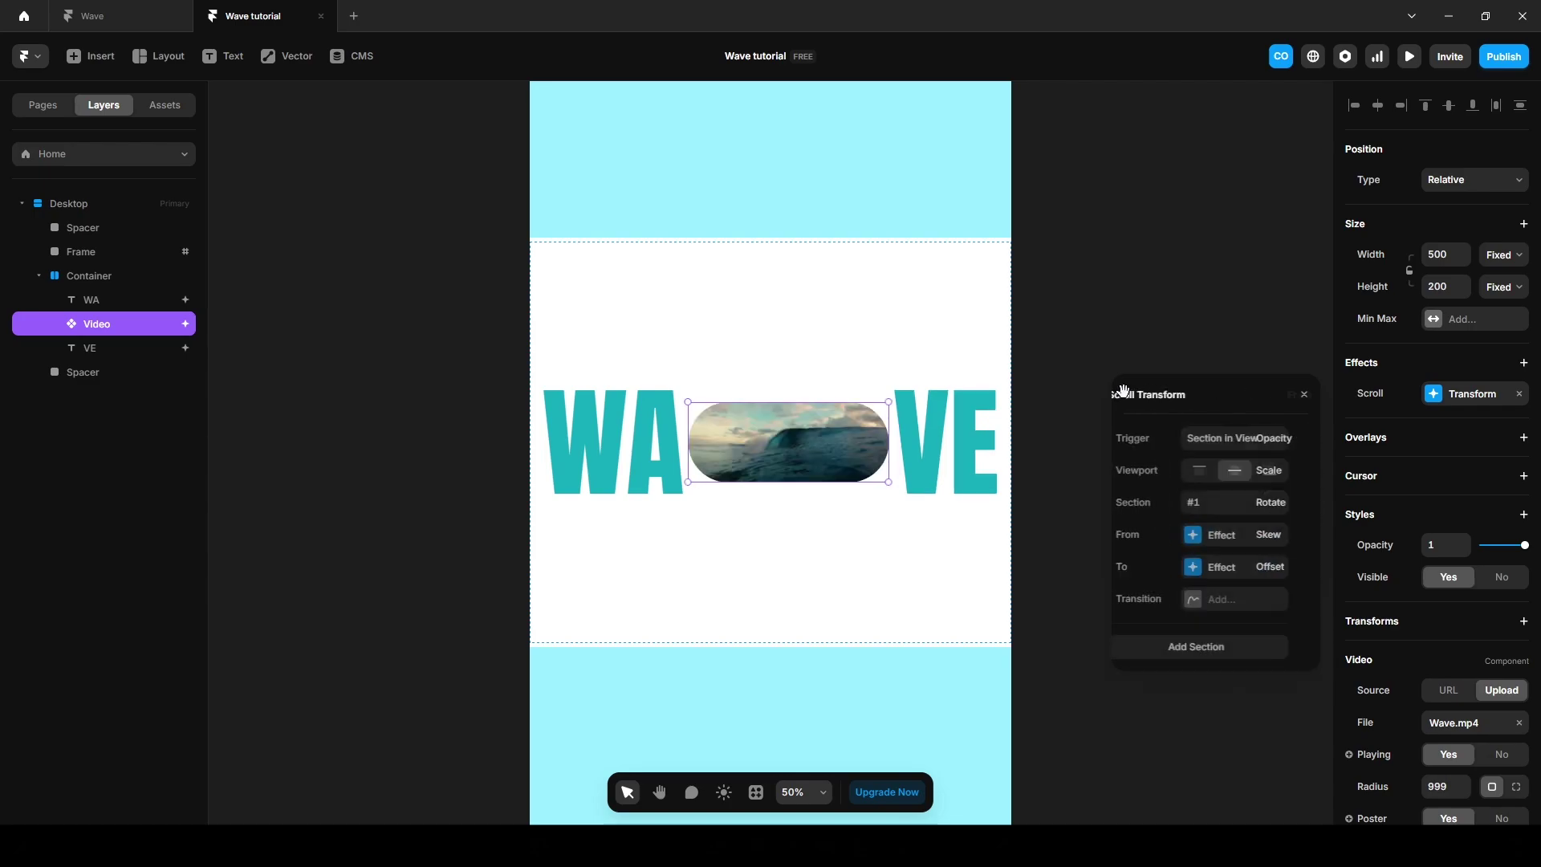
left_click(1222, 567)
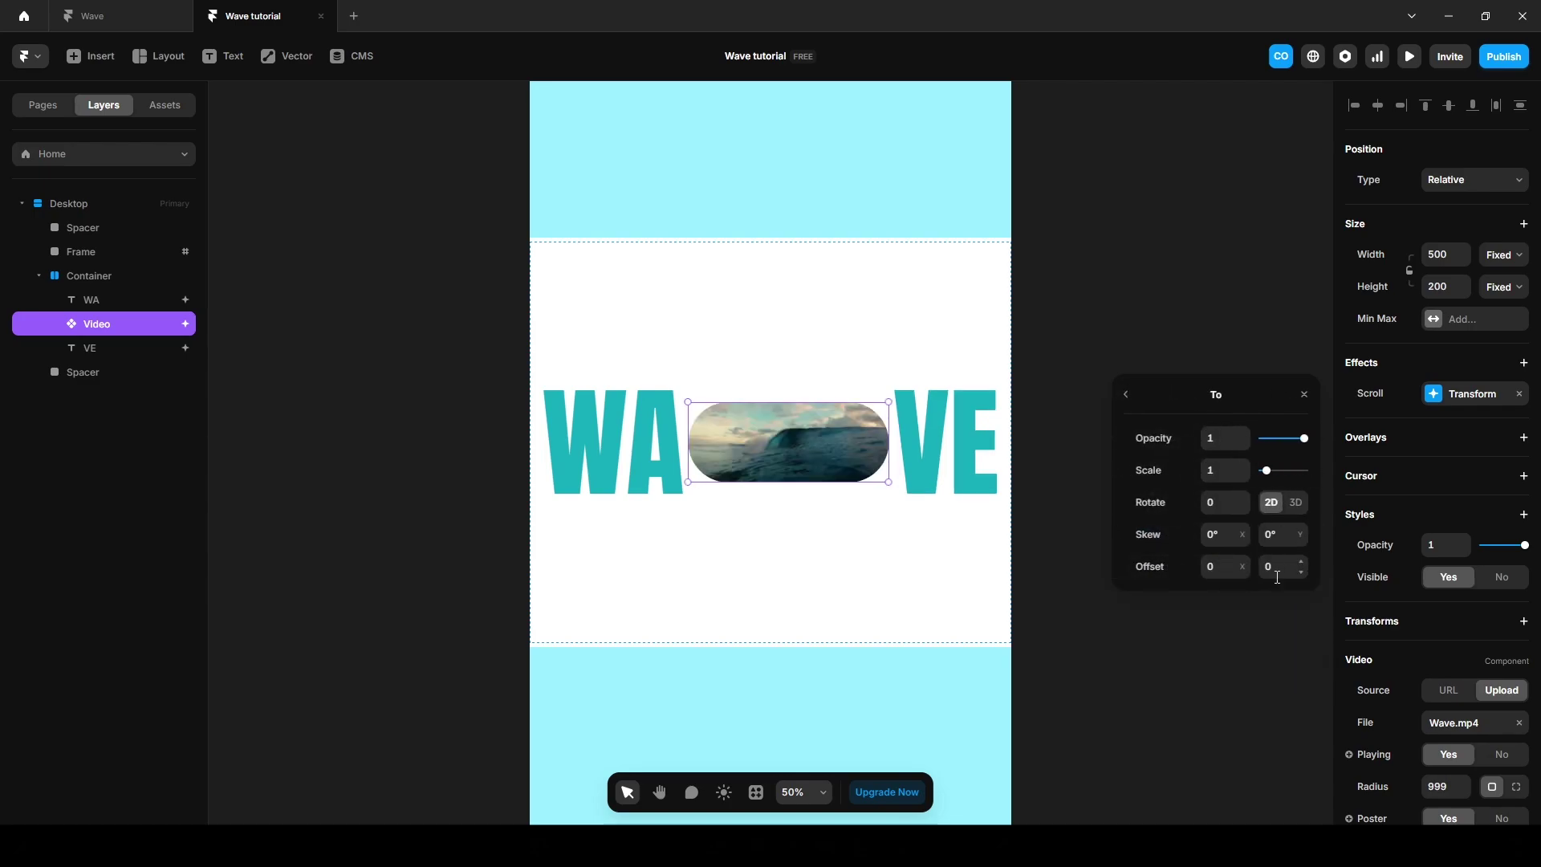
left_click(1125, 394)
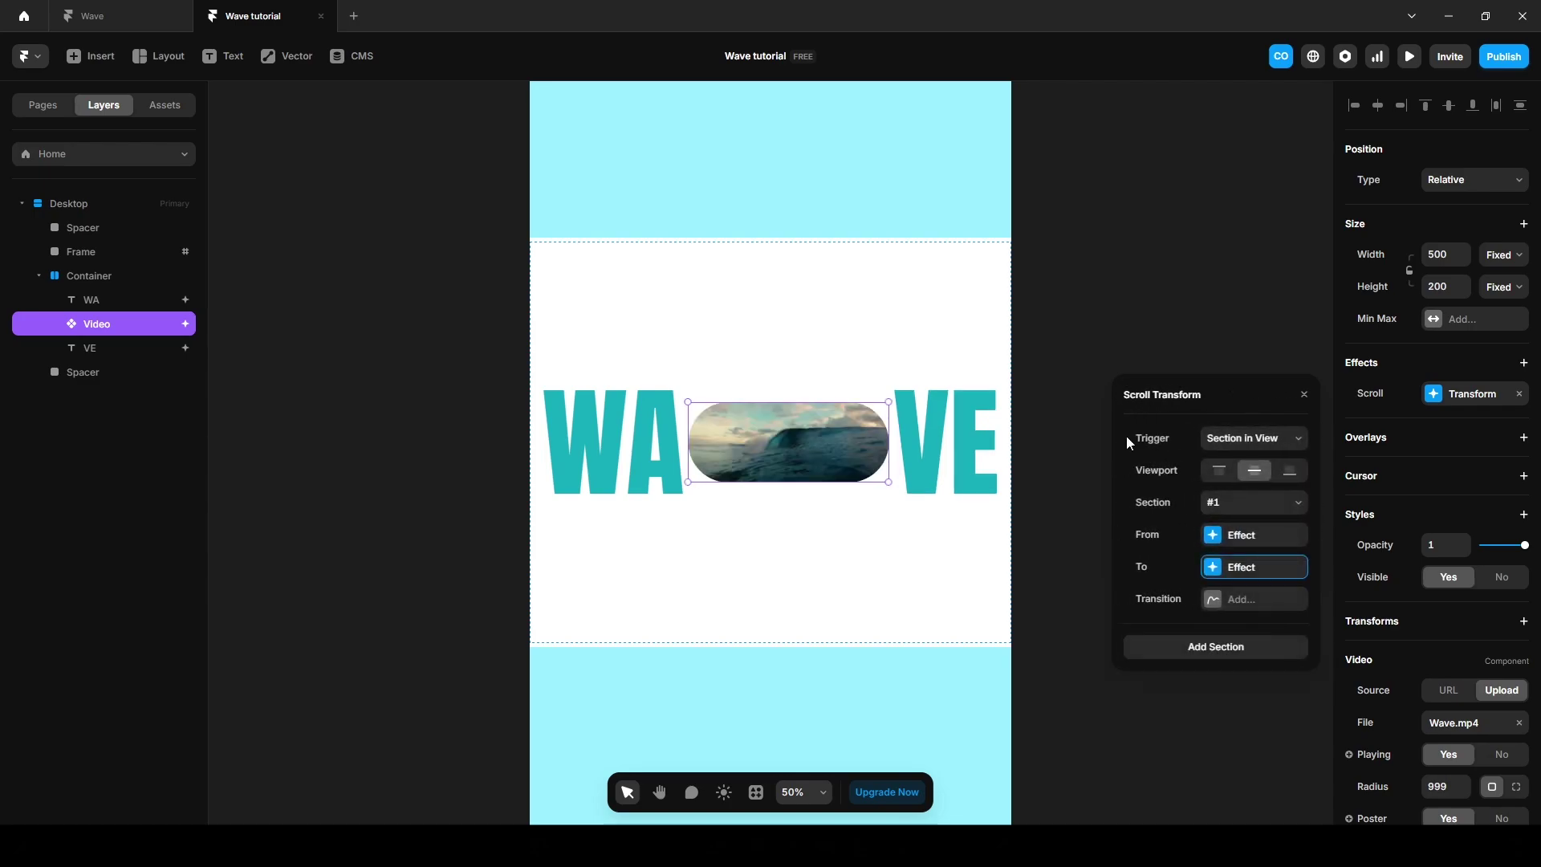
left_click(1220, 747)
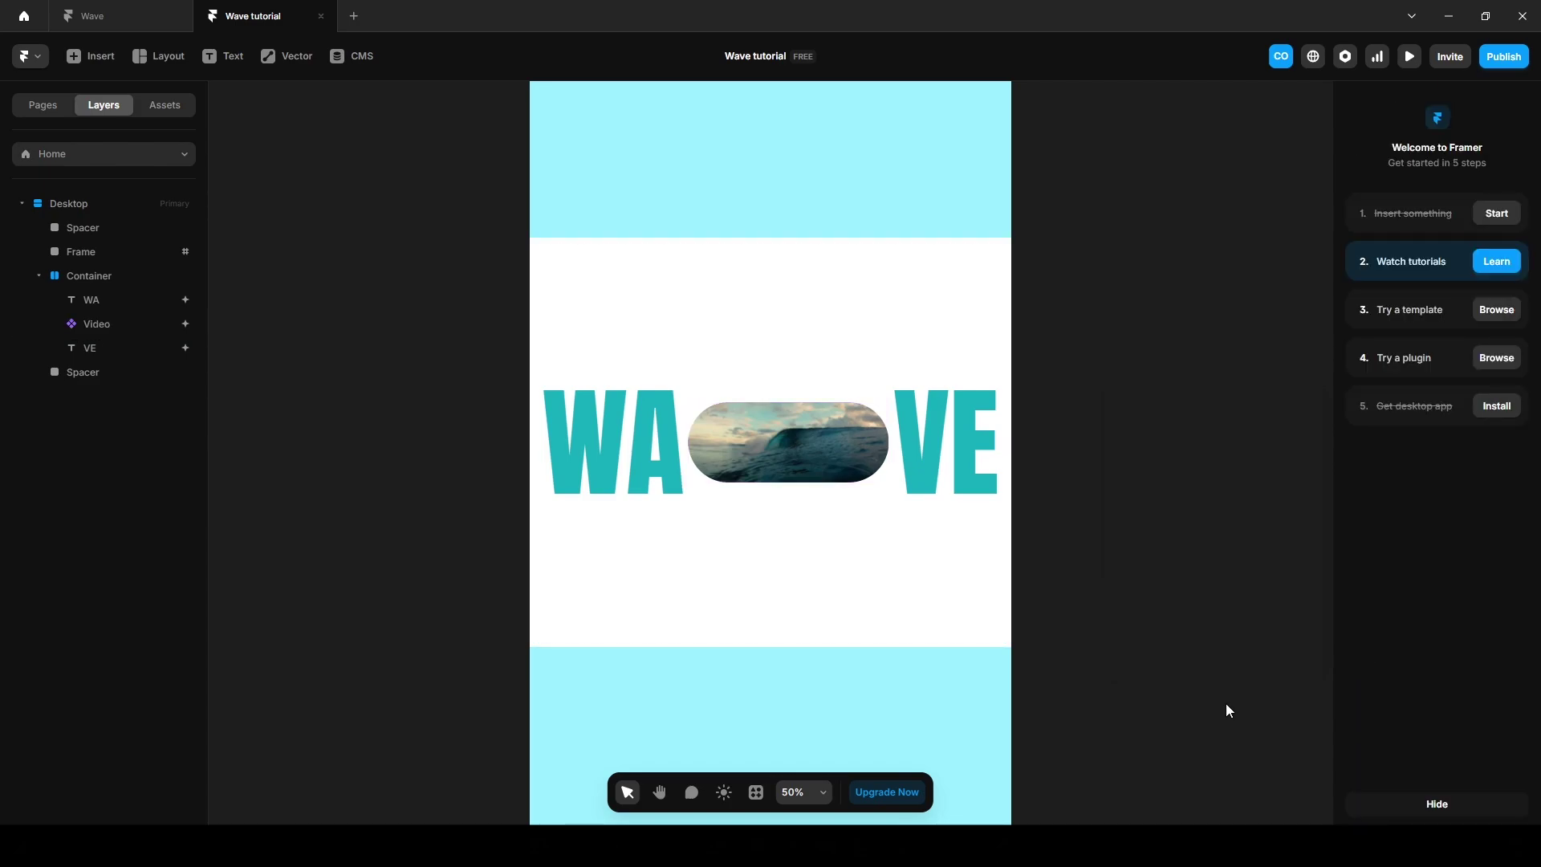
left_click(1409, 58)
scroll(872, 514, "down", 5)
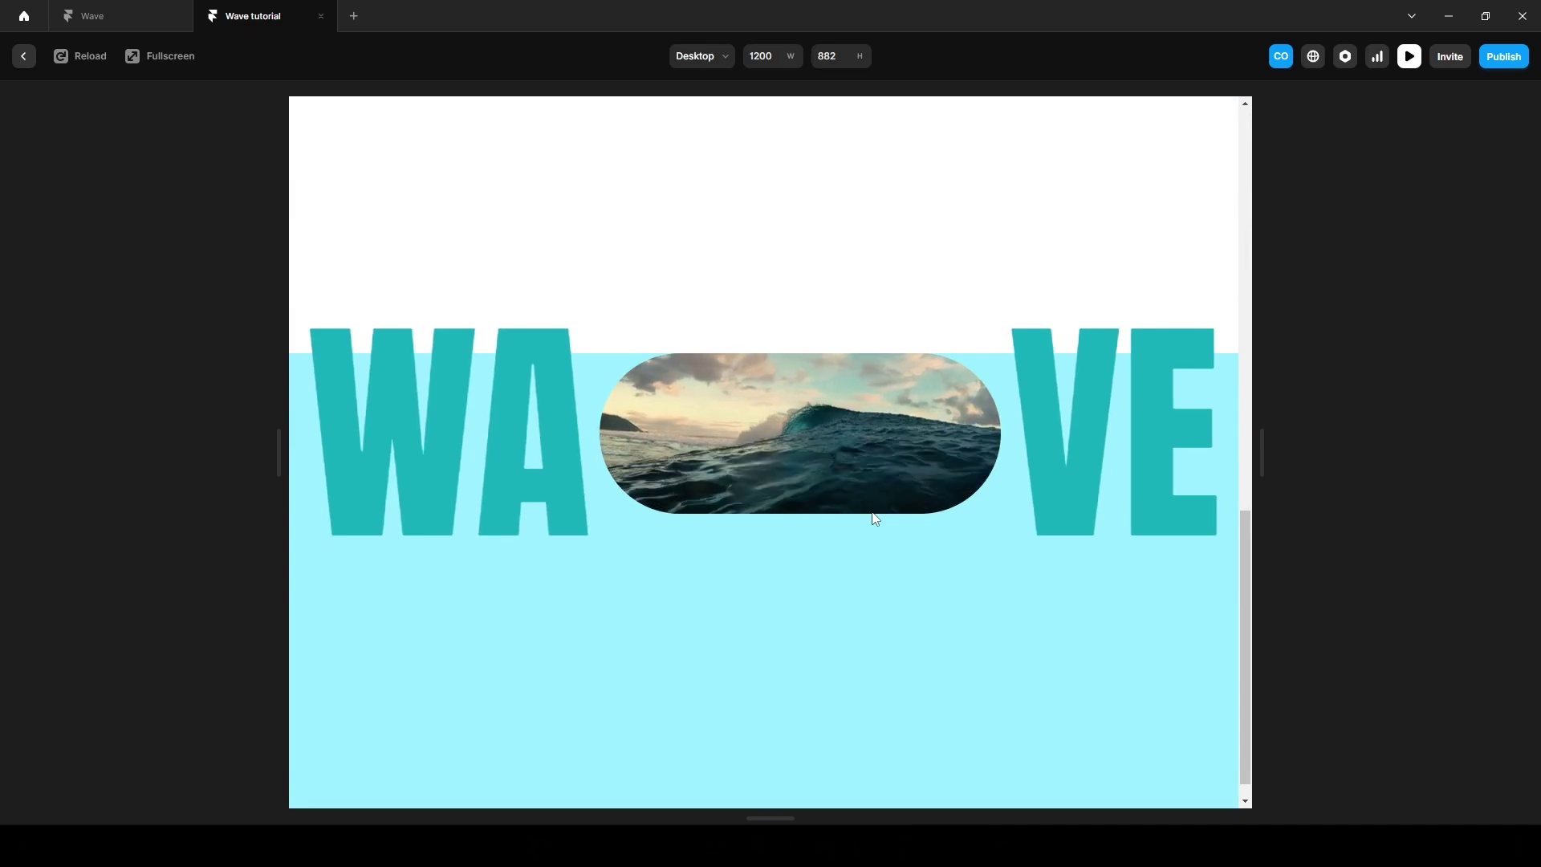
scroll(875, 517, "up", 5)
scroll(875, 518, "up", 5)
scroll(875, 517, "down", 8)
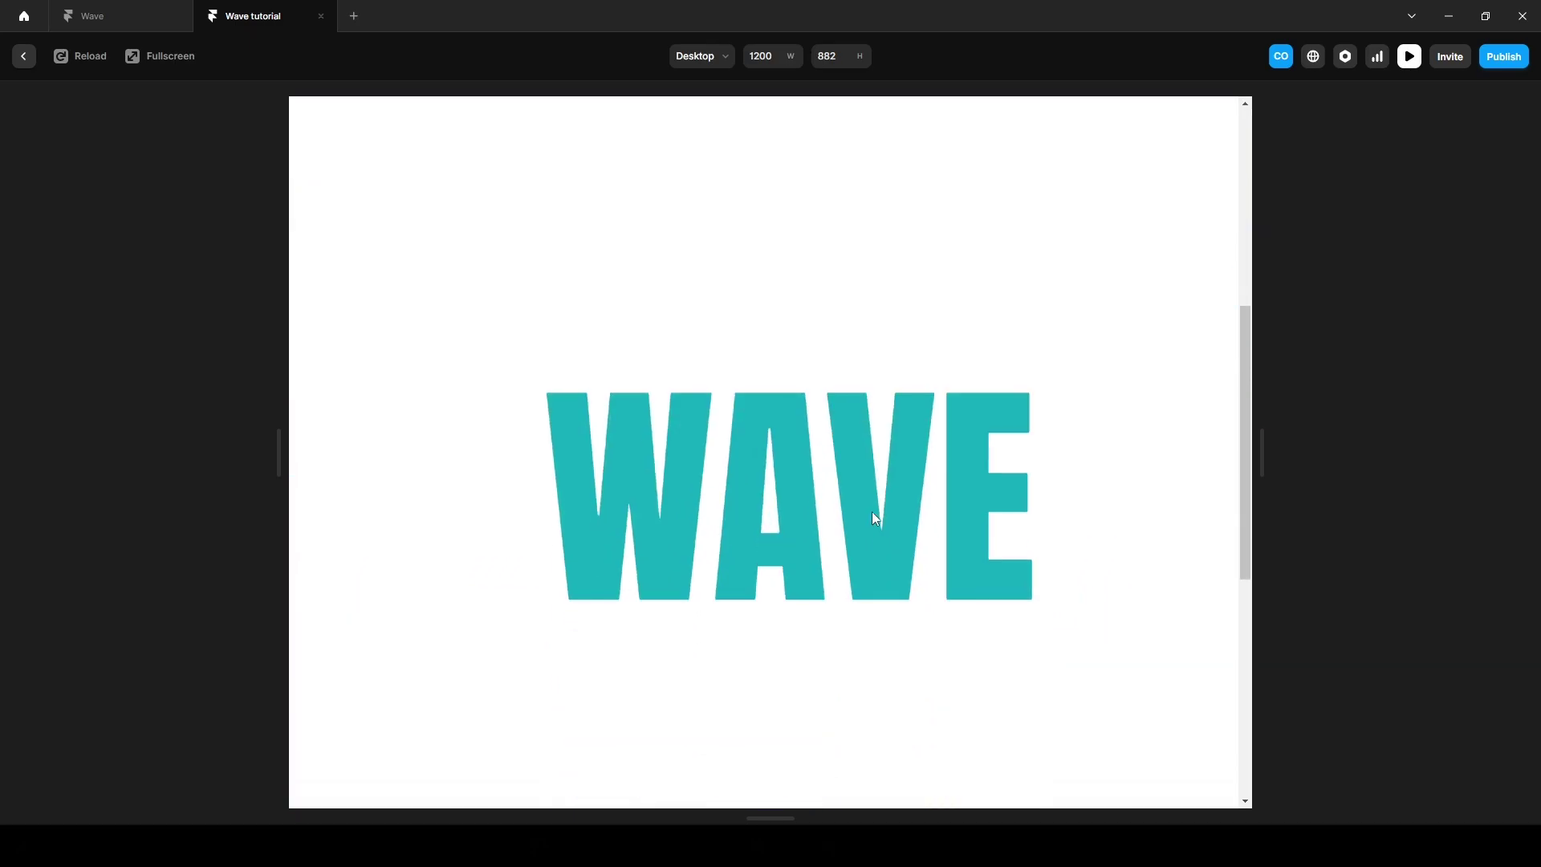
scroll(873, 518, "up", 5)
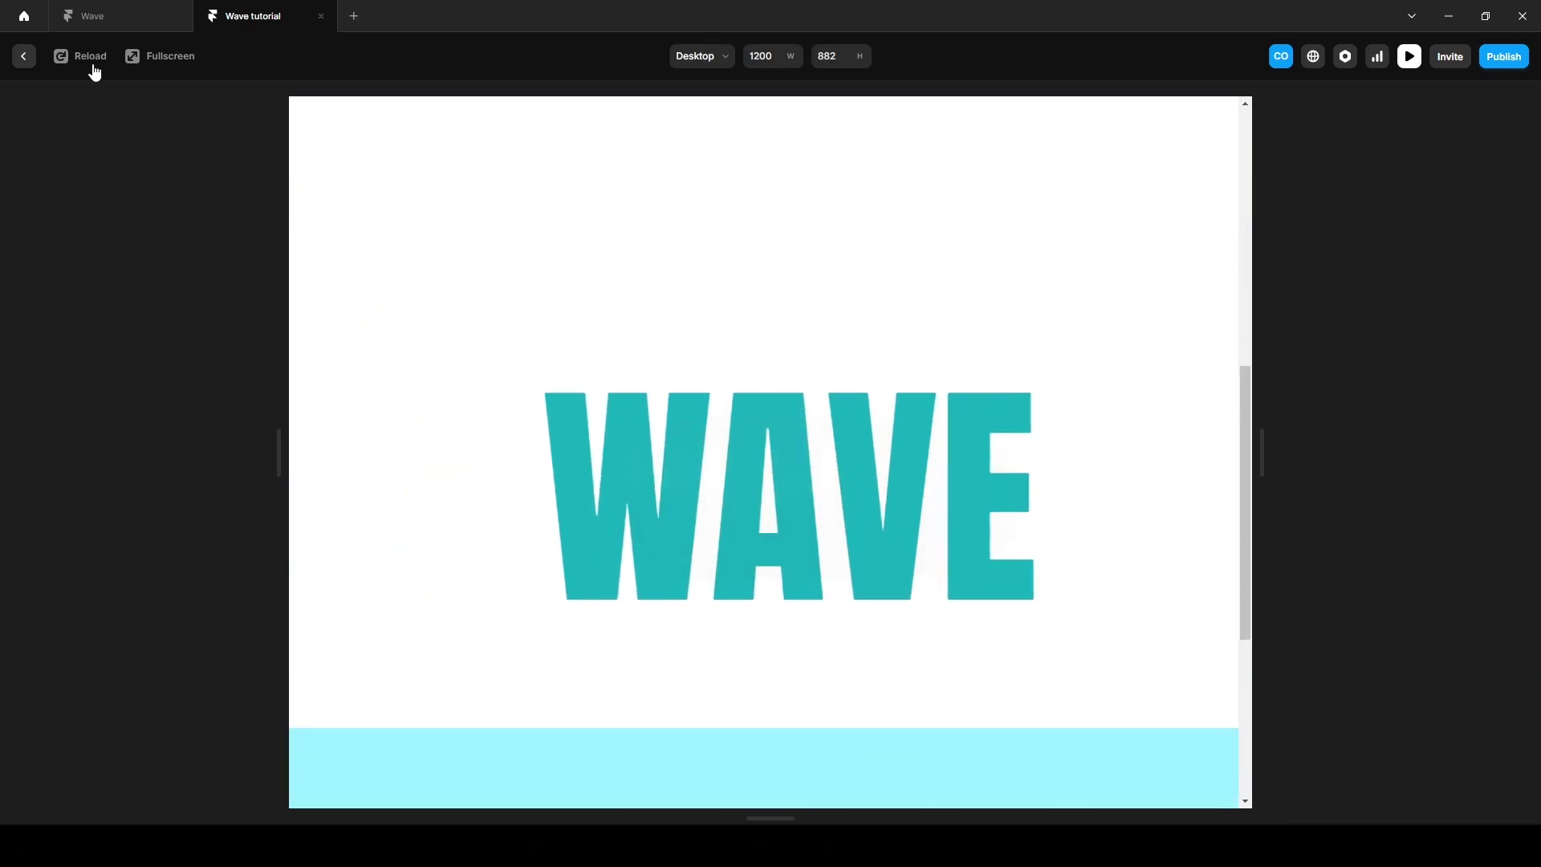
left_click(23, 56)
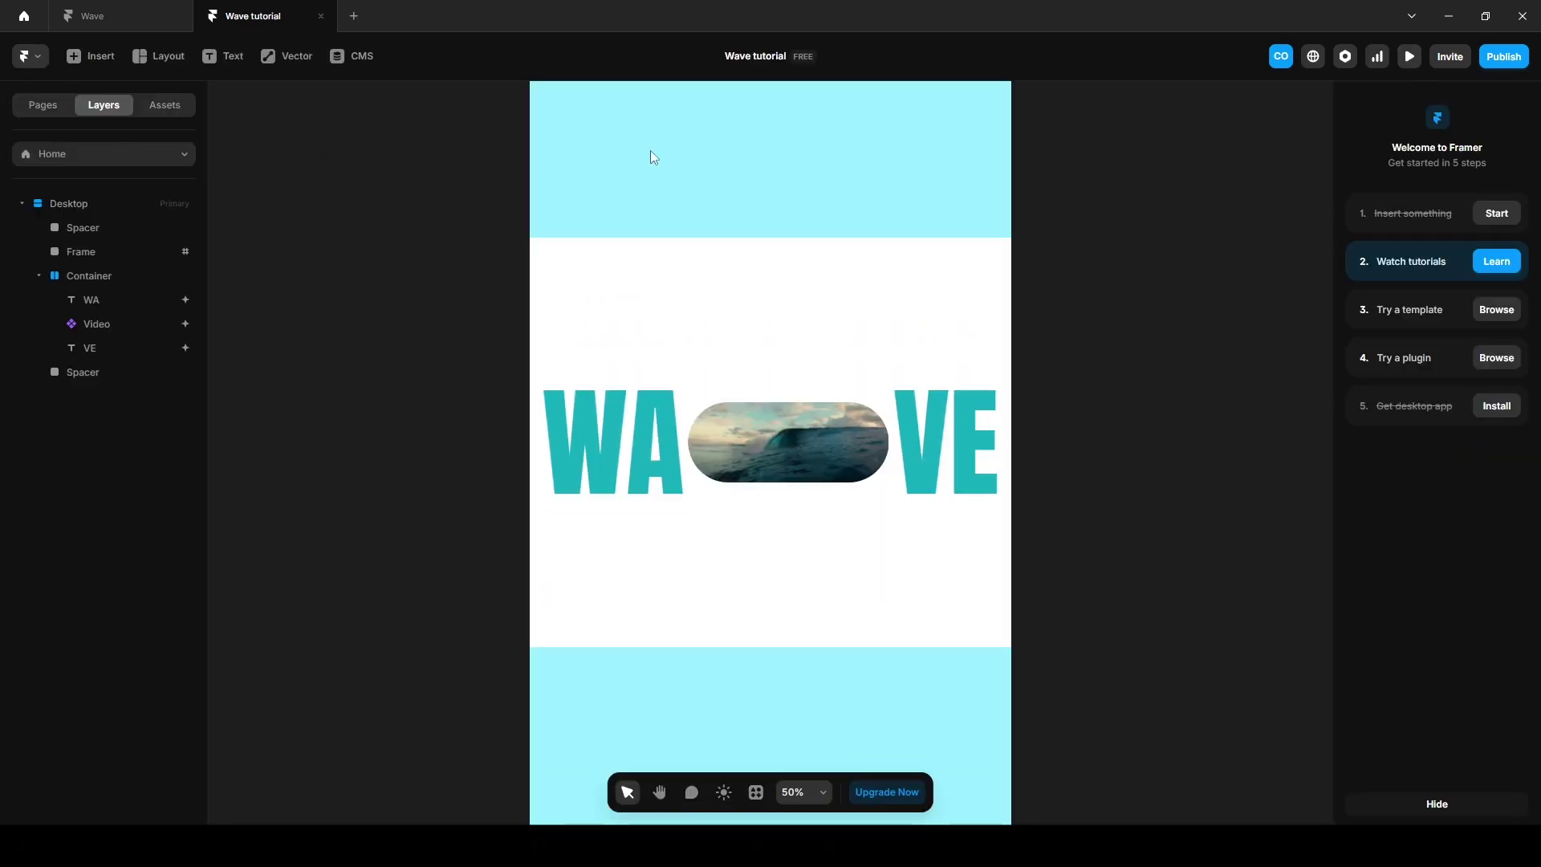
Hide the top spacer, remove the bottom spacer's cyan fill, and preview the page.
left_click(816, 196)
left_click(1501, 618)
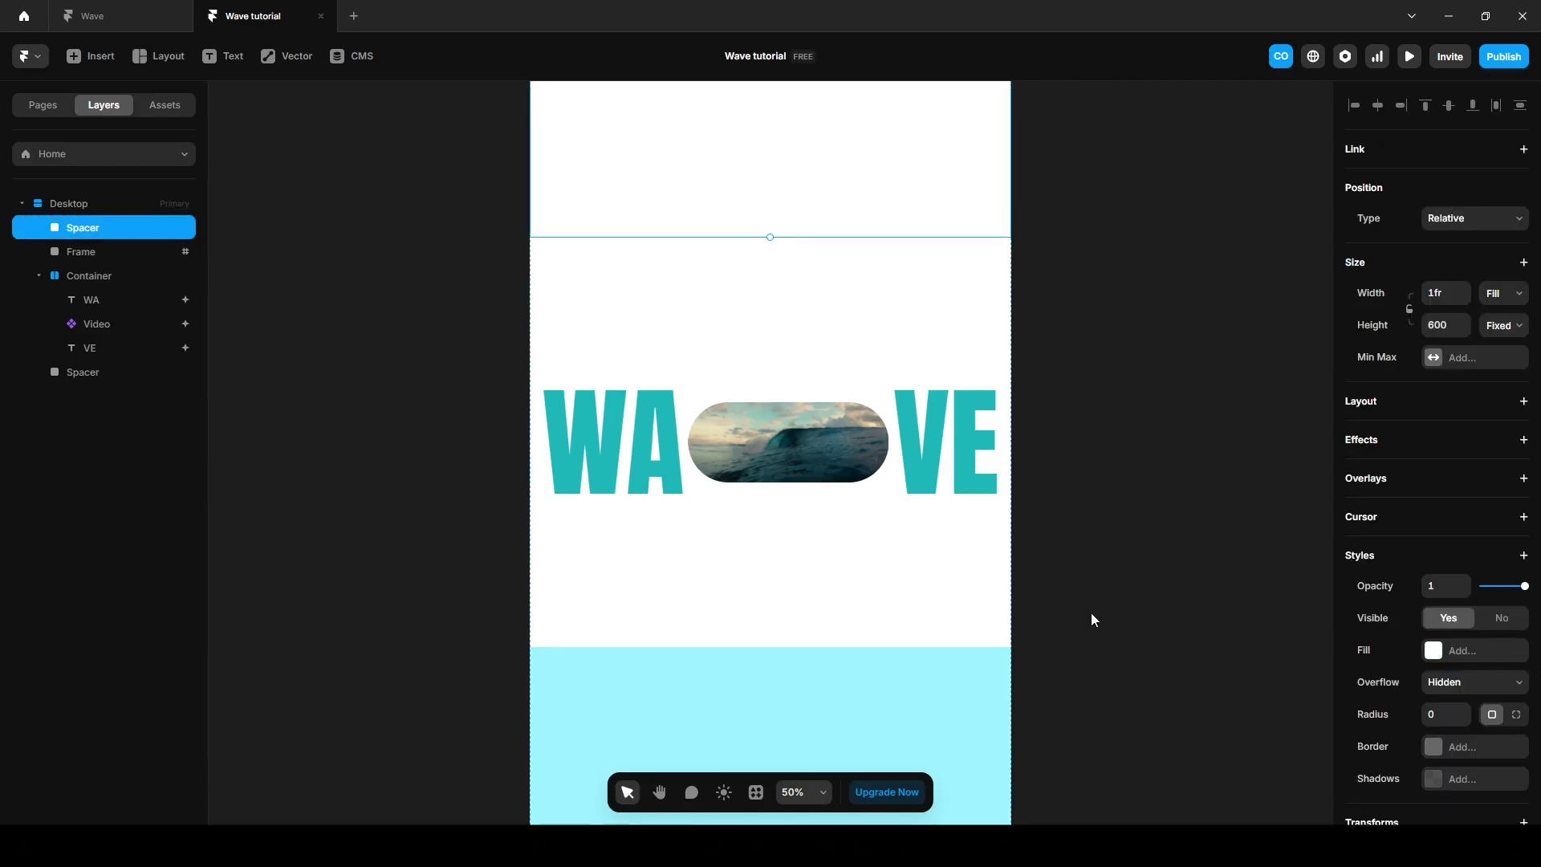
left_click(865, 673)
left_click(1519, 650)
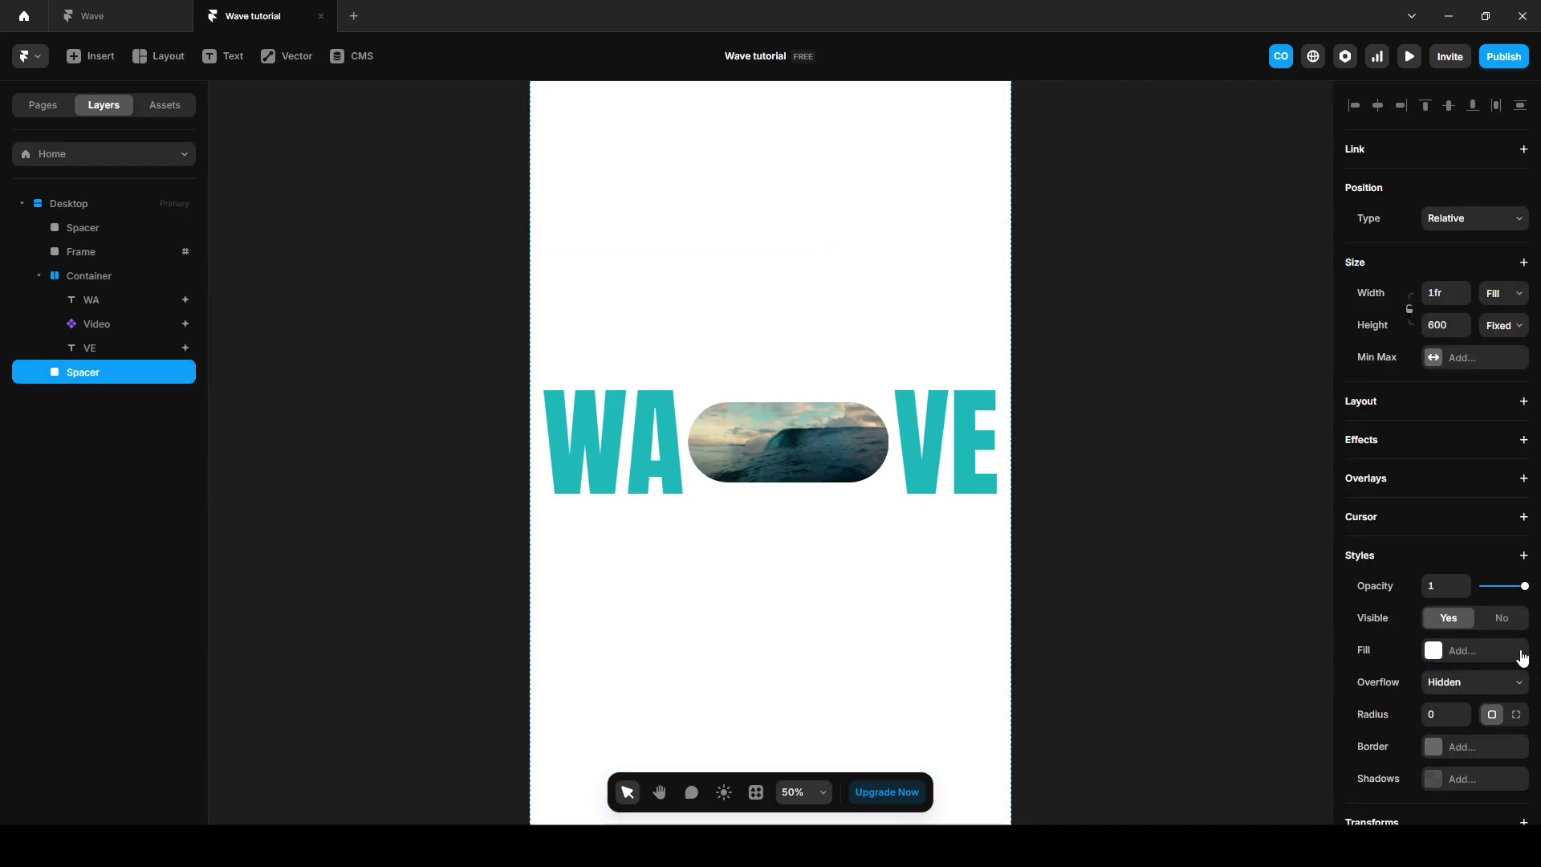
left_click(1408, 56)
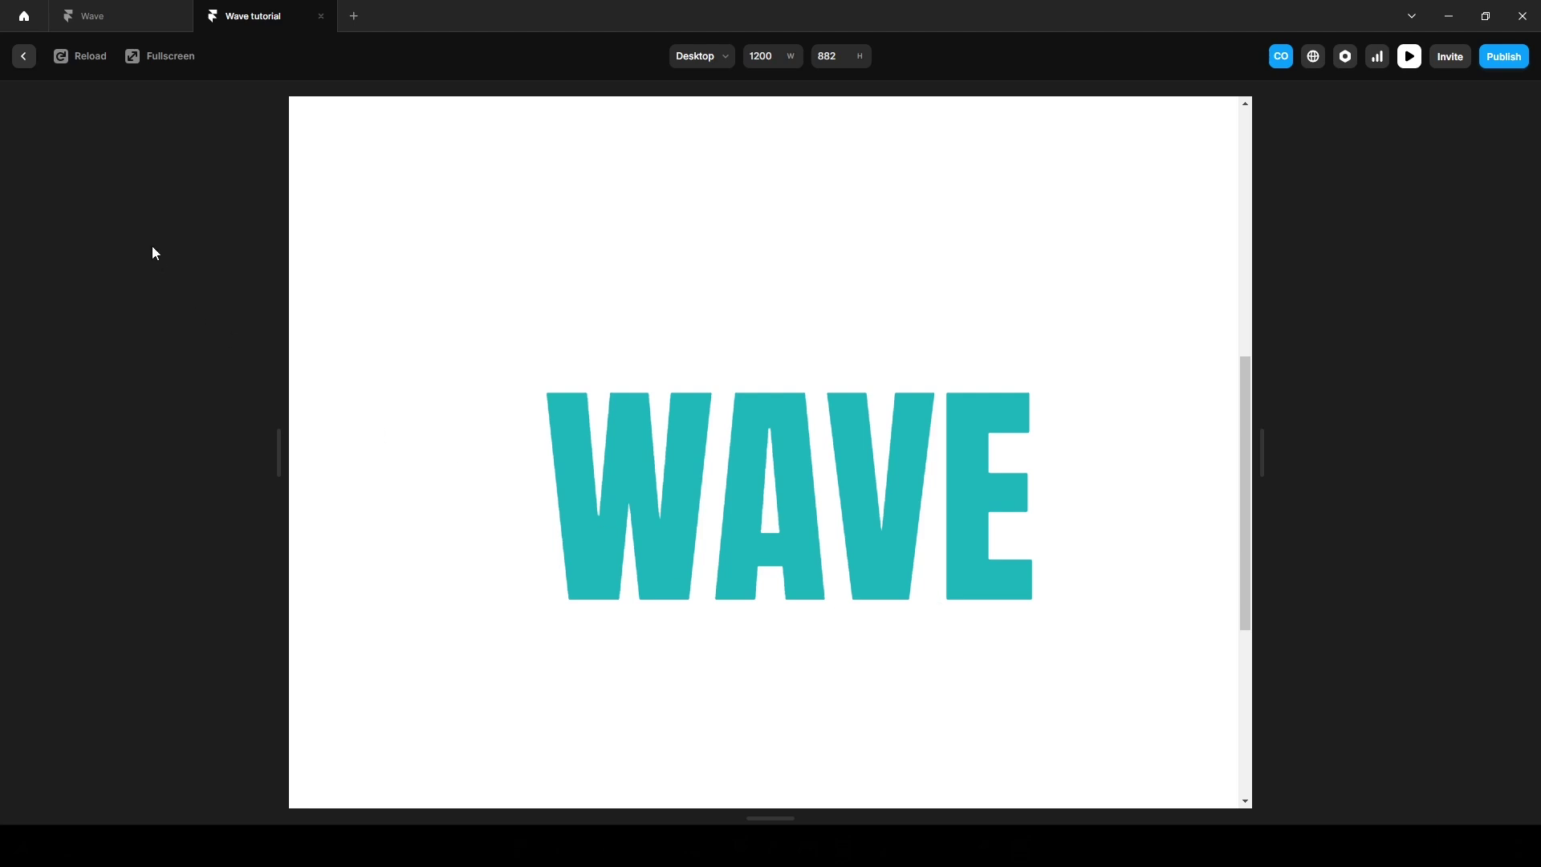
key("Escape")
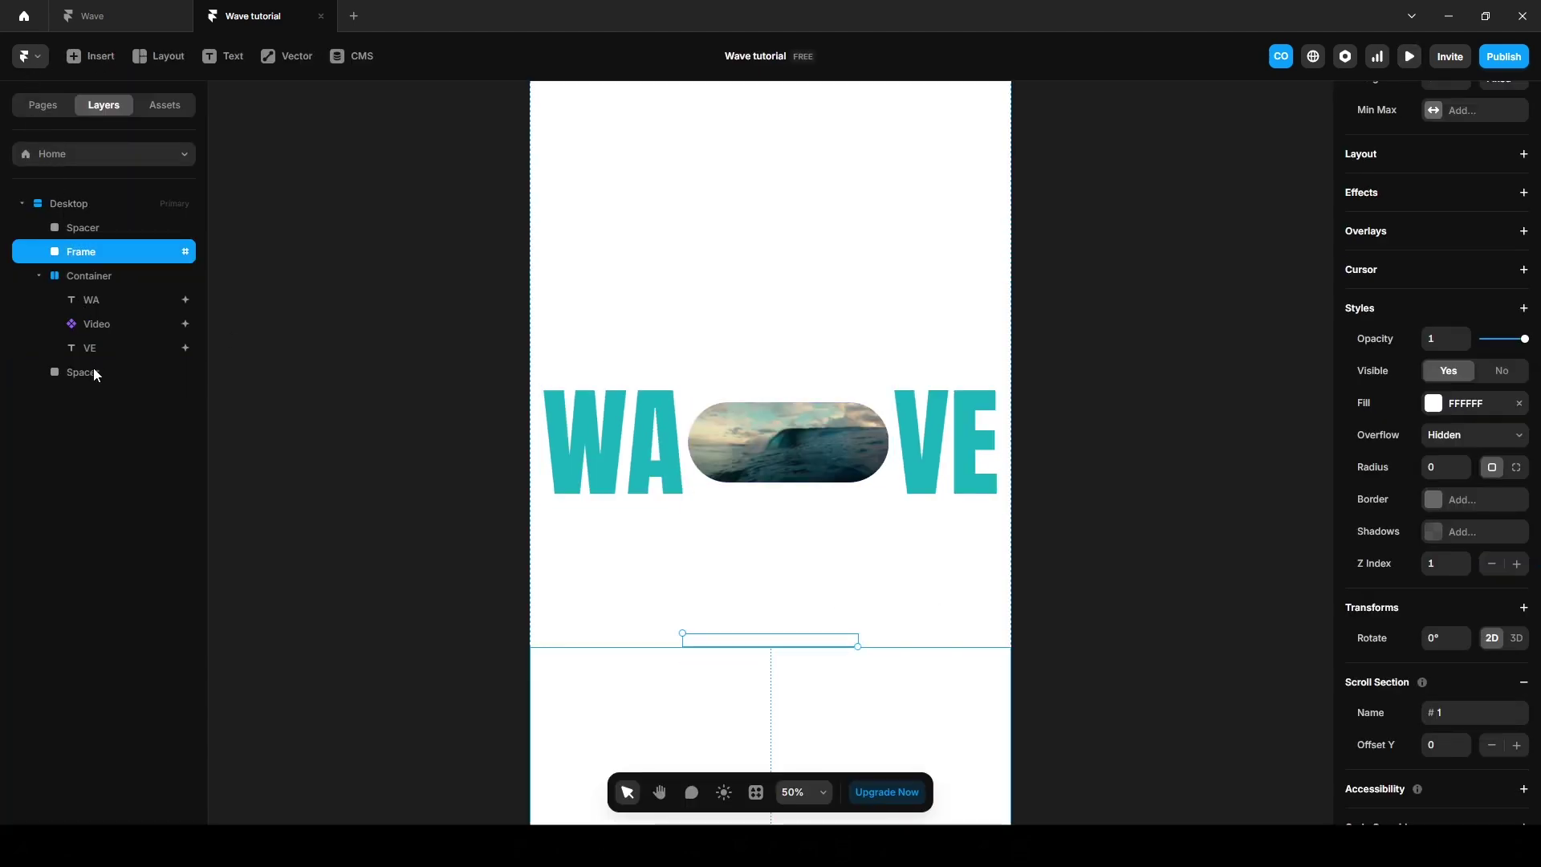
Duplicate the bottom spacer layer.
left_click(94, 369)
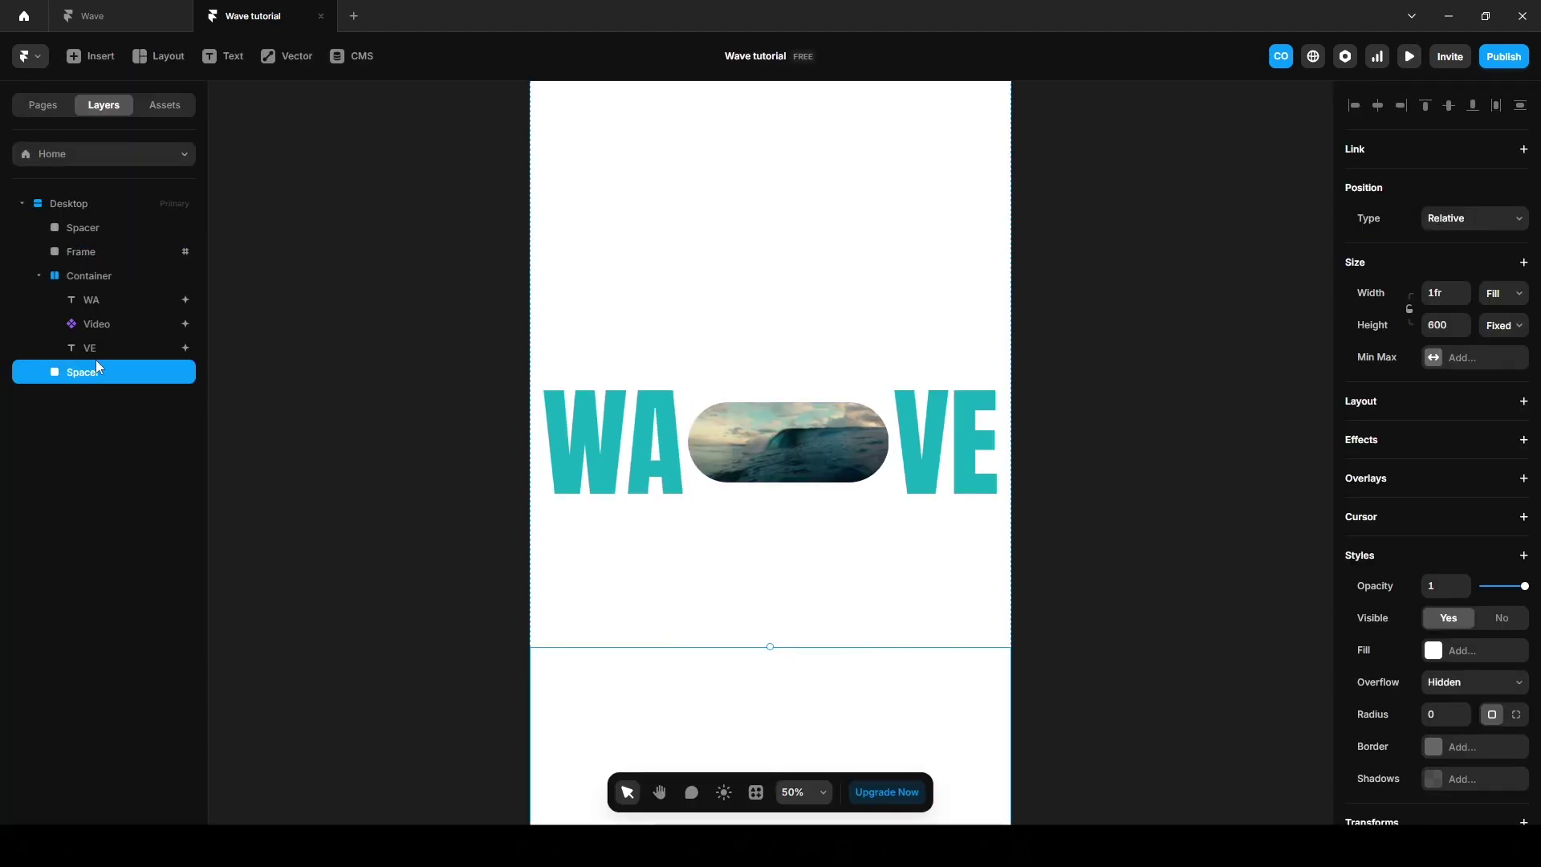
left_click(83, 252)
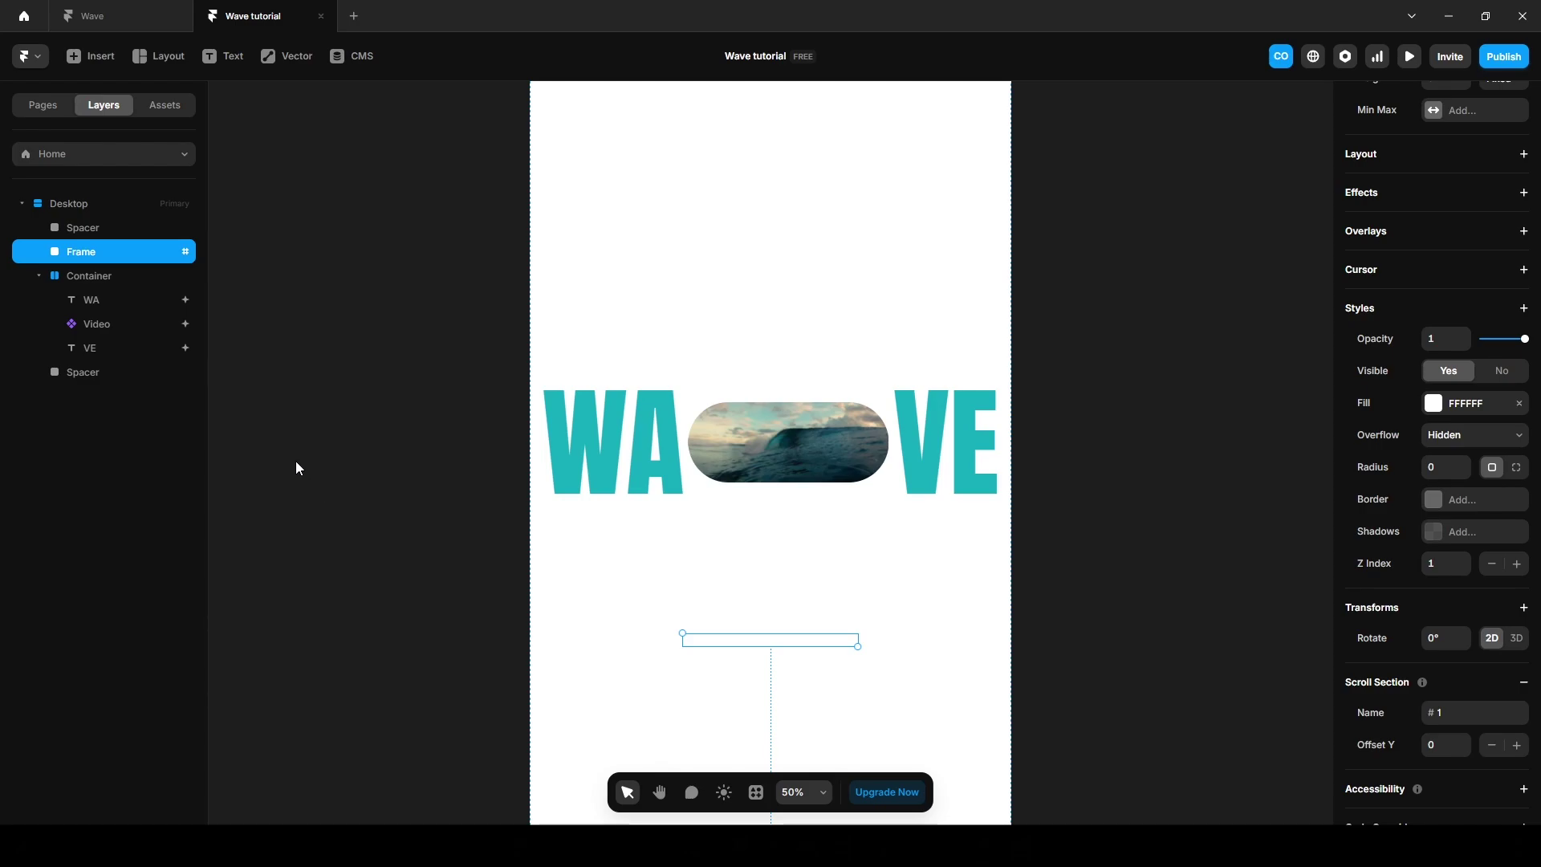
left_click(114, 372)
key("ctrl+d")
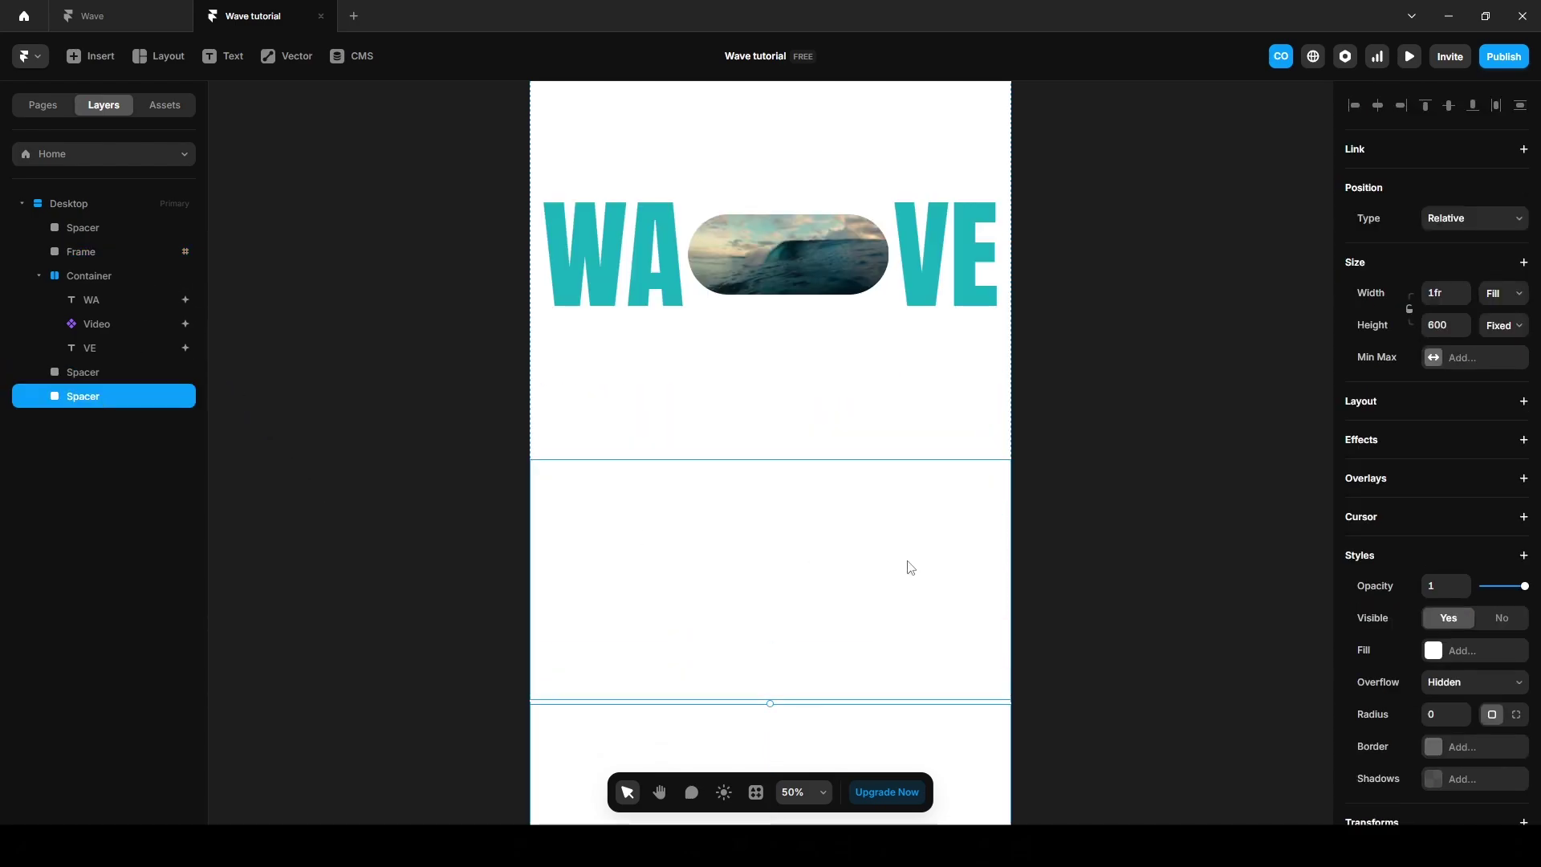
Rename the Frame layer to 1 and duplicate it.
left_click(96, 256)
double_click(94, 254)
type("1")
key("Return")
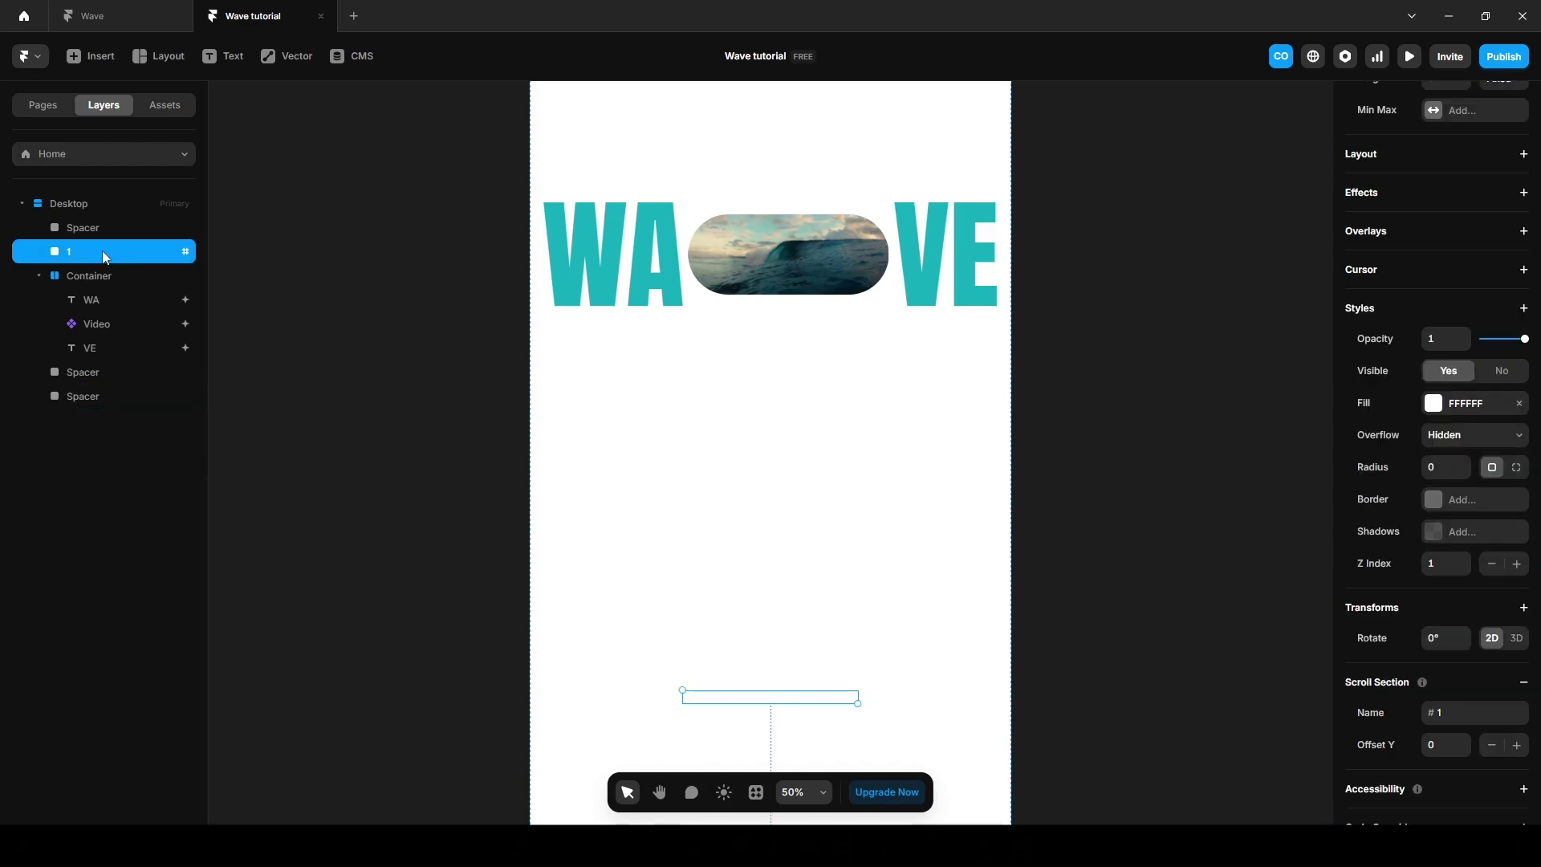
key("ctrl+d")
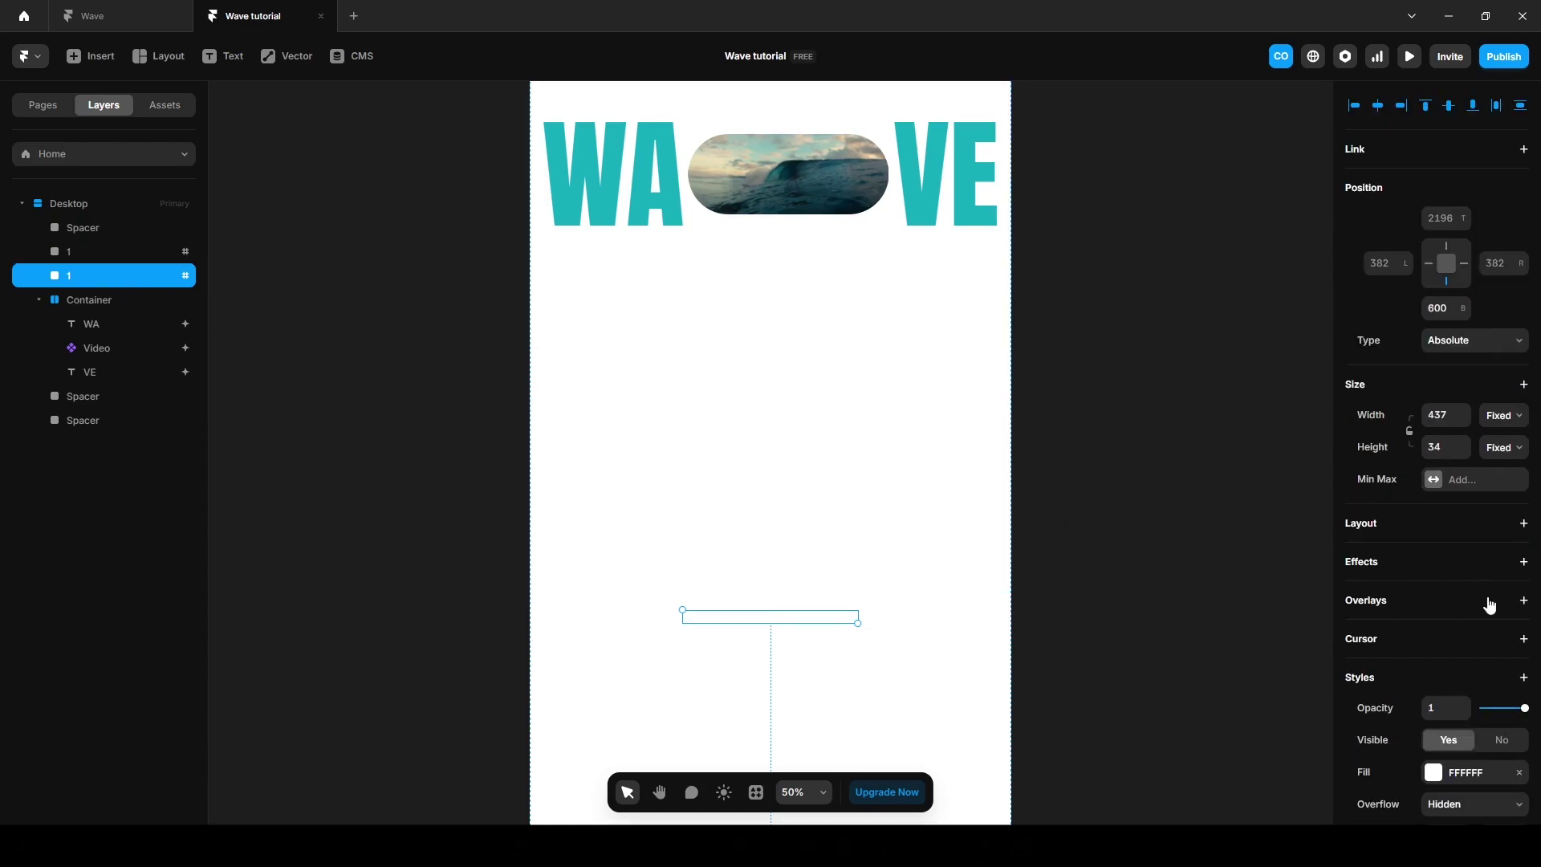
Move frame 1 higher, keep the duplicate visible below, and name its scroll section 2.
left_click(1501, 739)
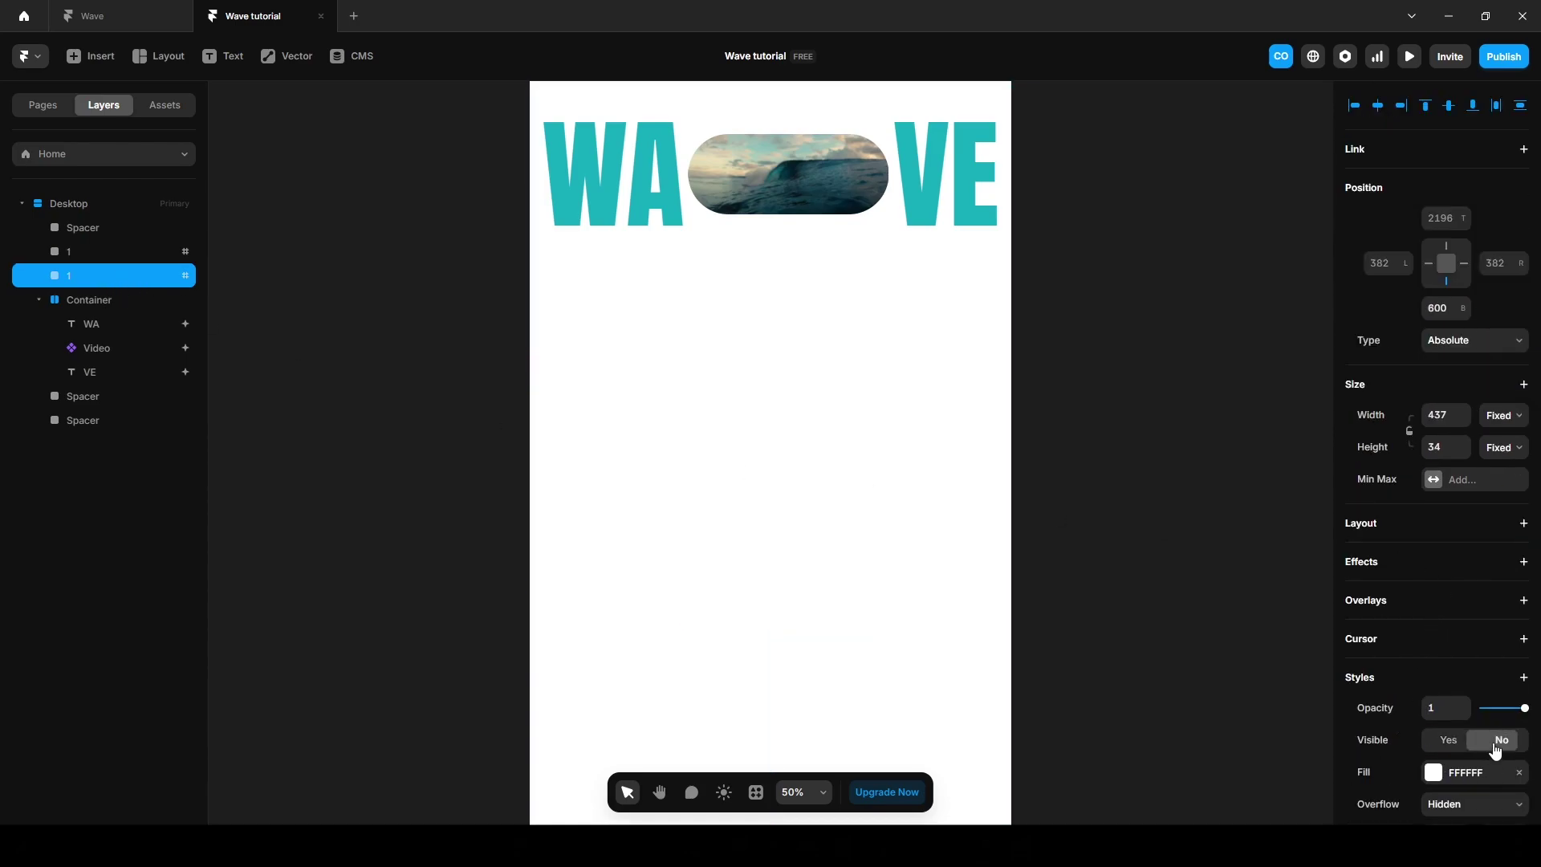
left_click(96, 251)
left_click_drag(772, 626, 772, 375)
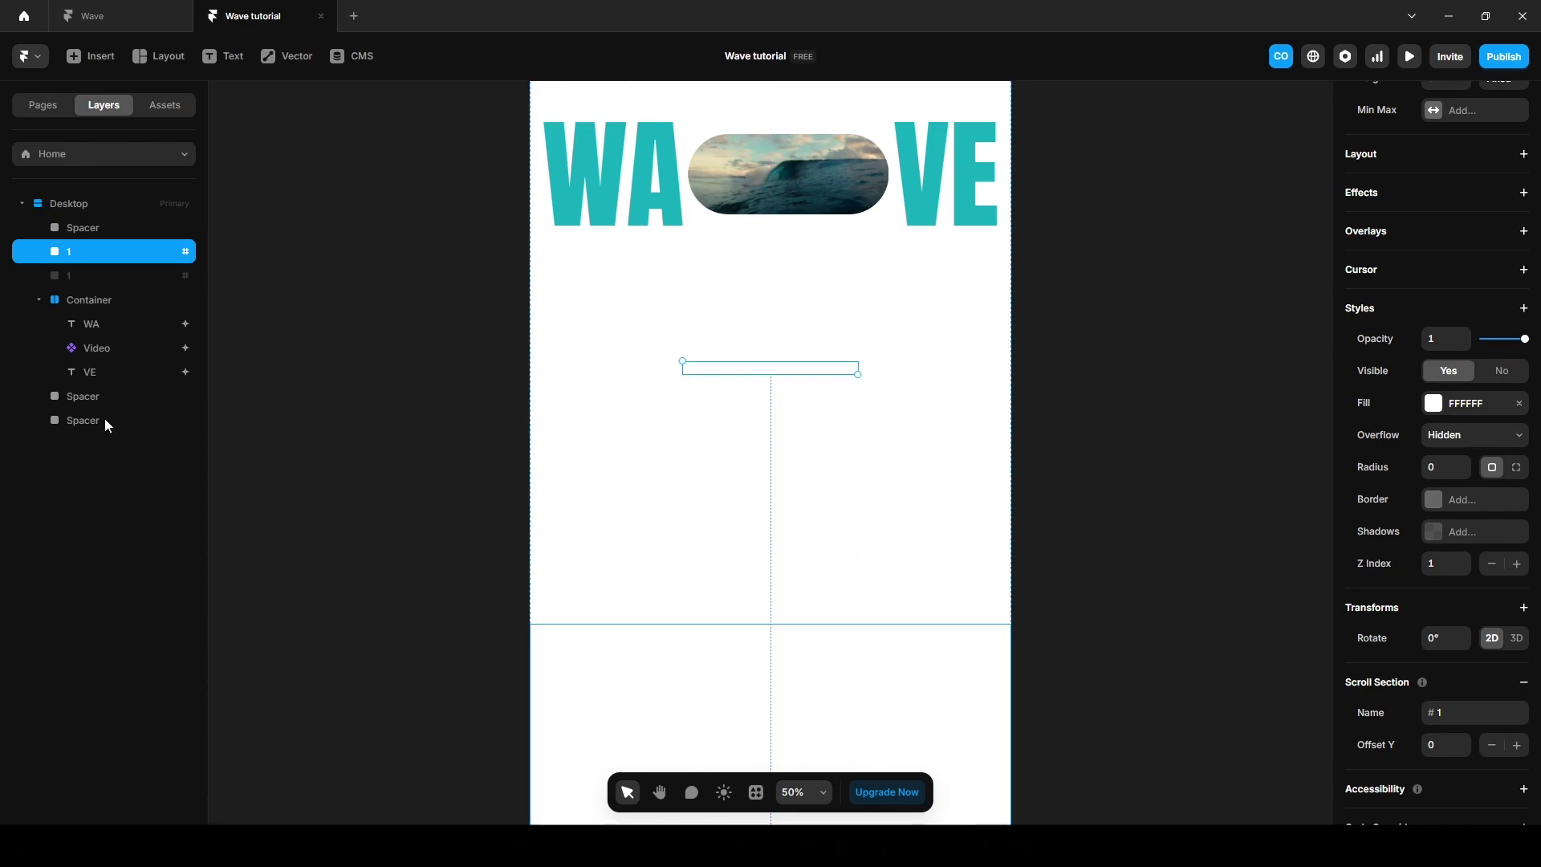
left_click(93, 277)
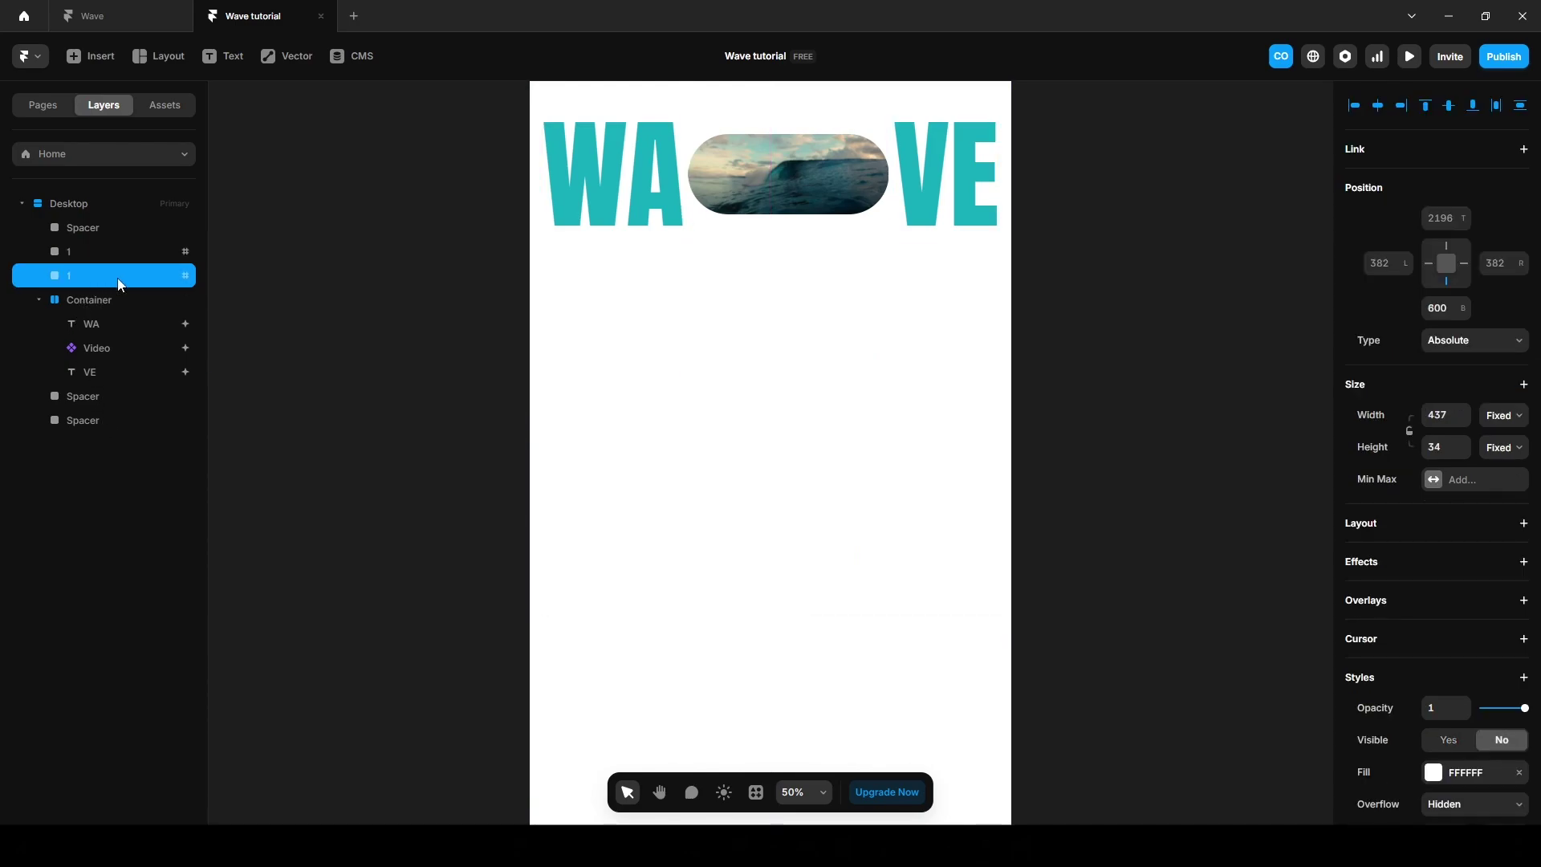
left_click(1451, 748)
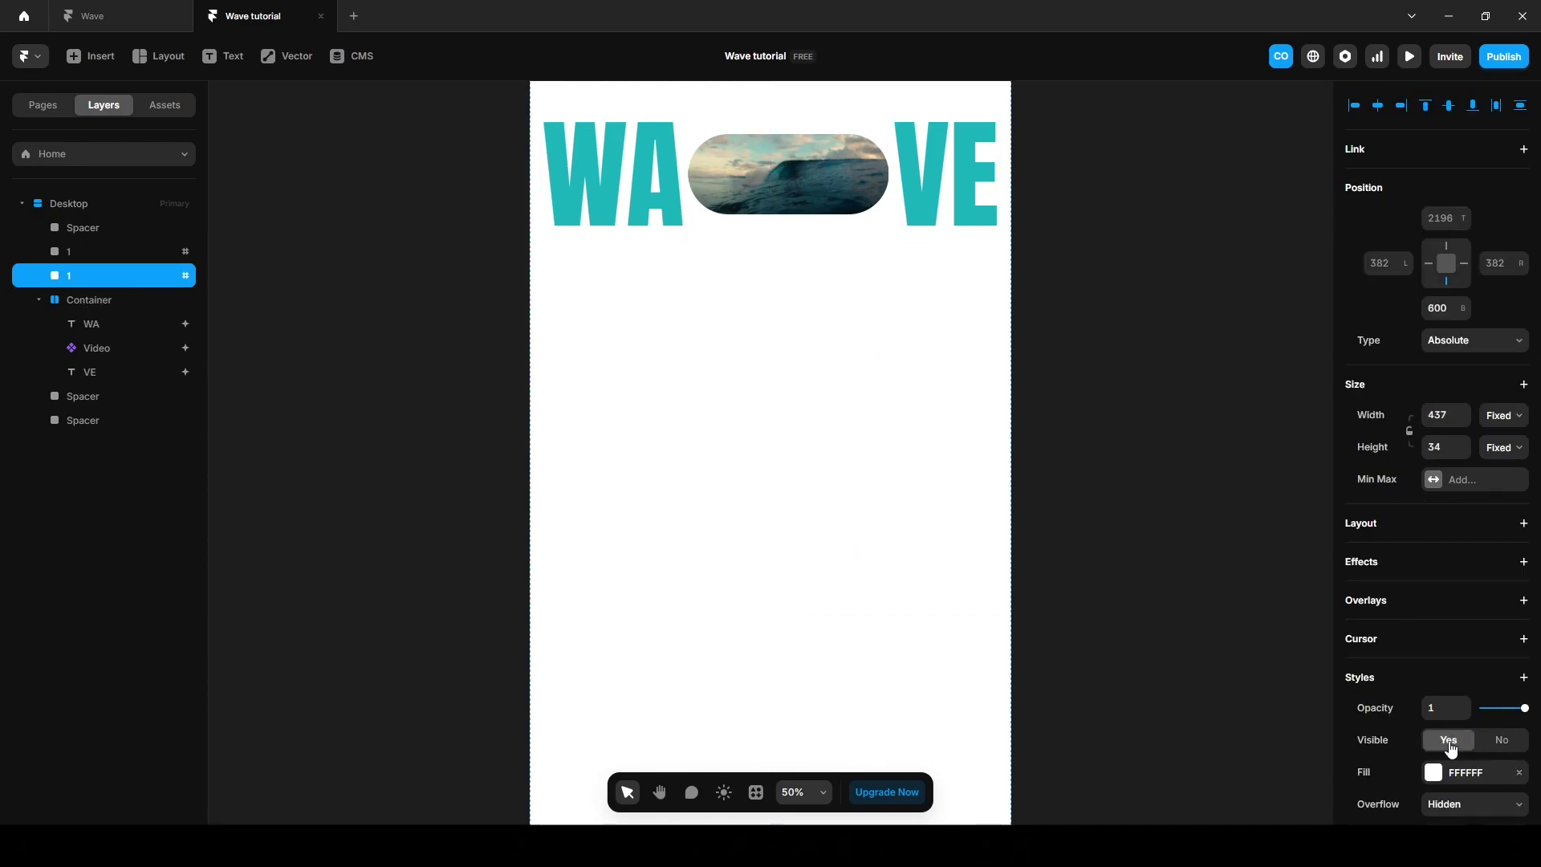
left_click_drag(778, 623, 776, 623)
scroll(1434, 623, "down", 5)
left_click(1453, 643)
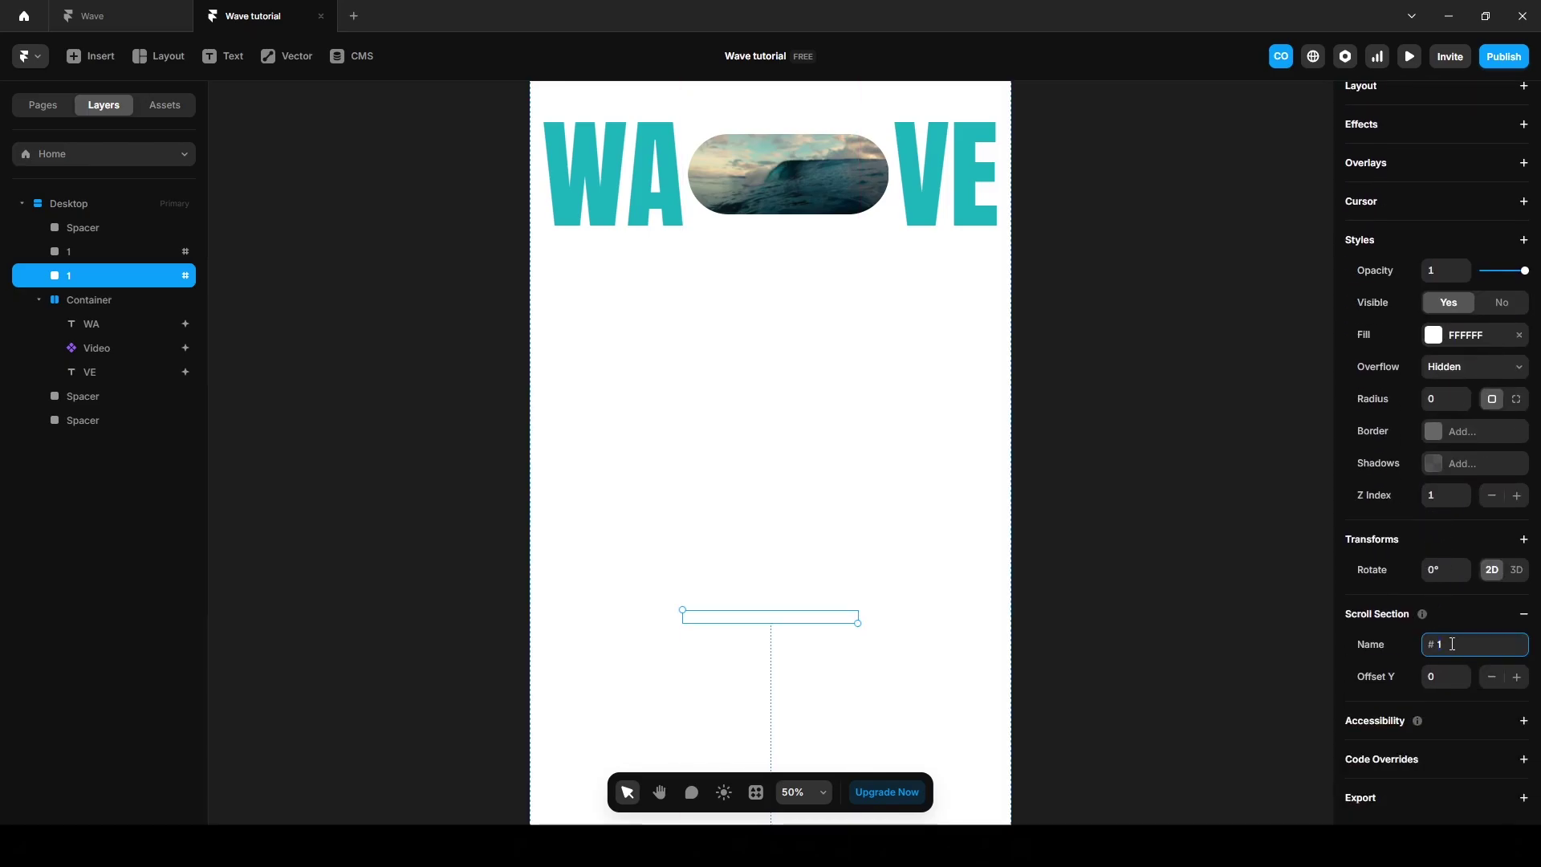
key("BackSpace")
type("2")
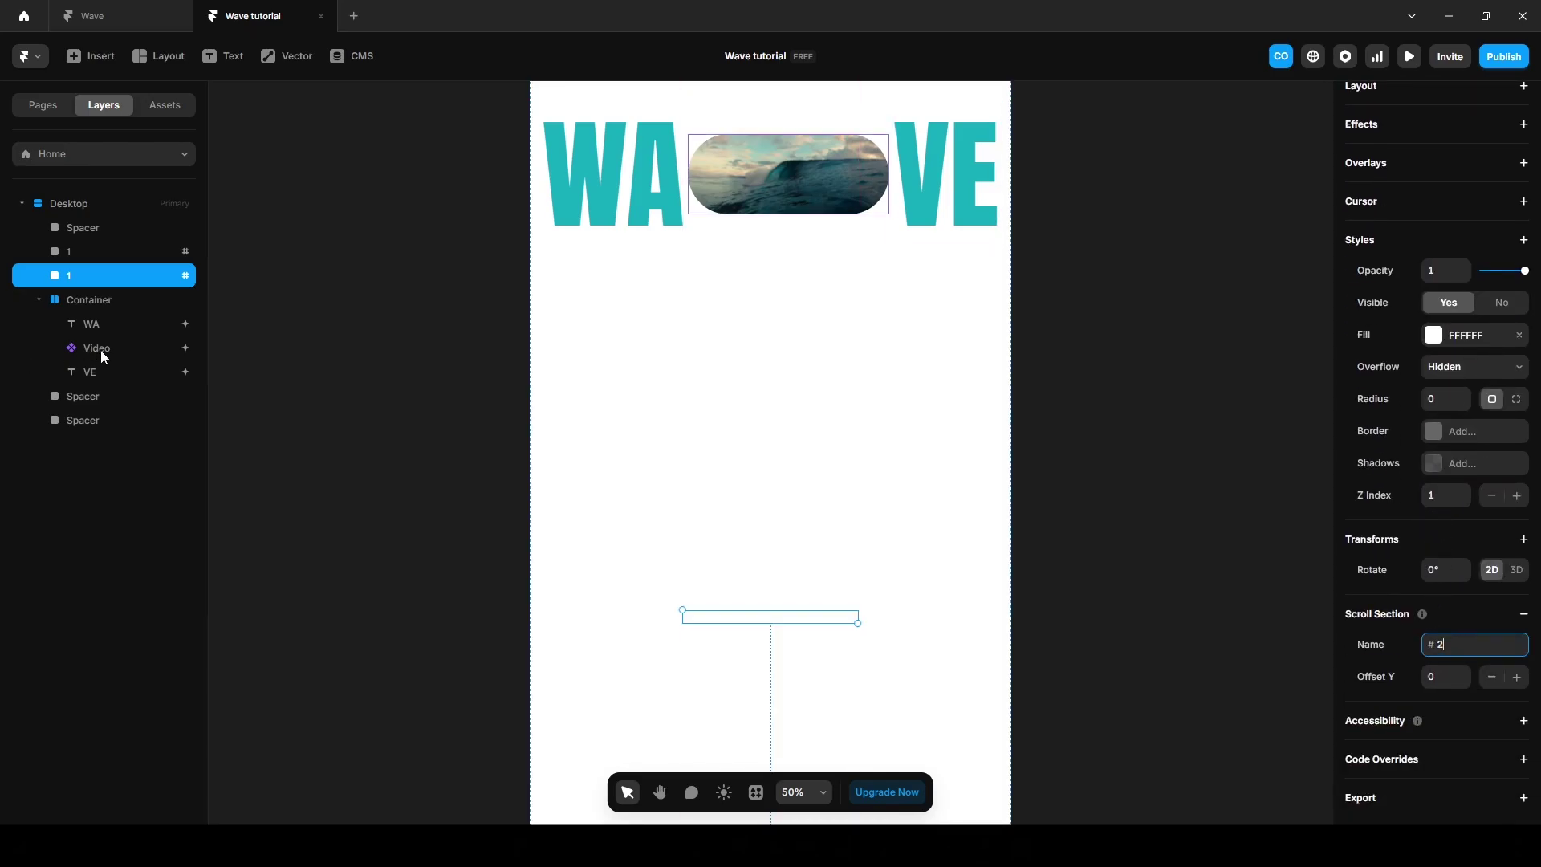
left_click(99, 350)
Add a section #2 step to the video's scroll transform that scales it up to 5.
left_click(1455, 400)
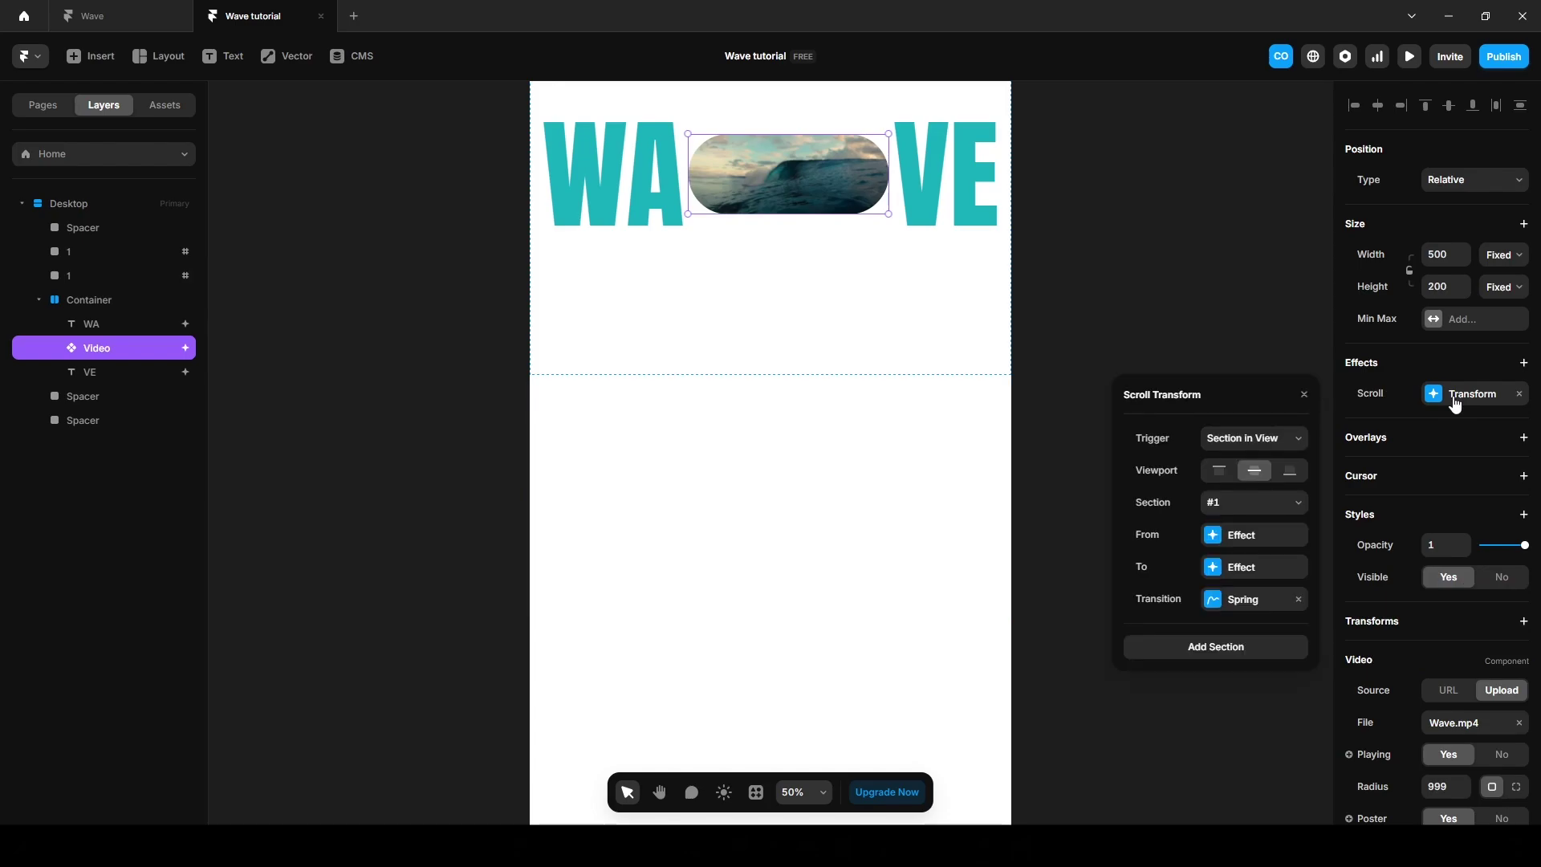
left_click(1219, 649)
left_click(1220, 646)
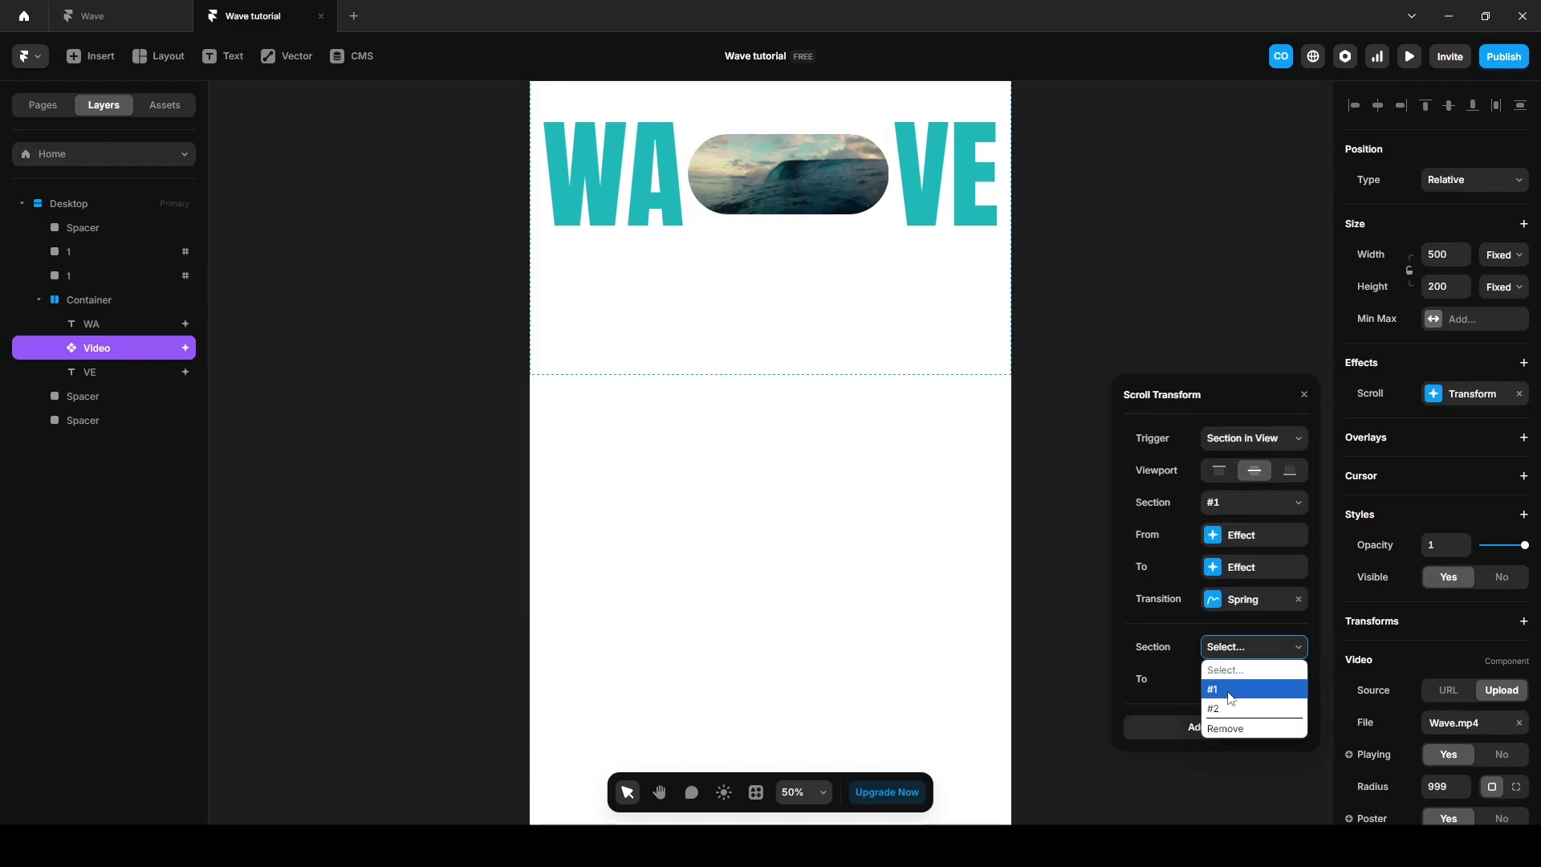
left_click(1222, 709)
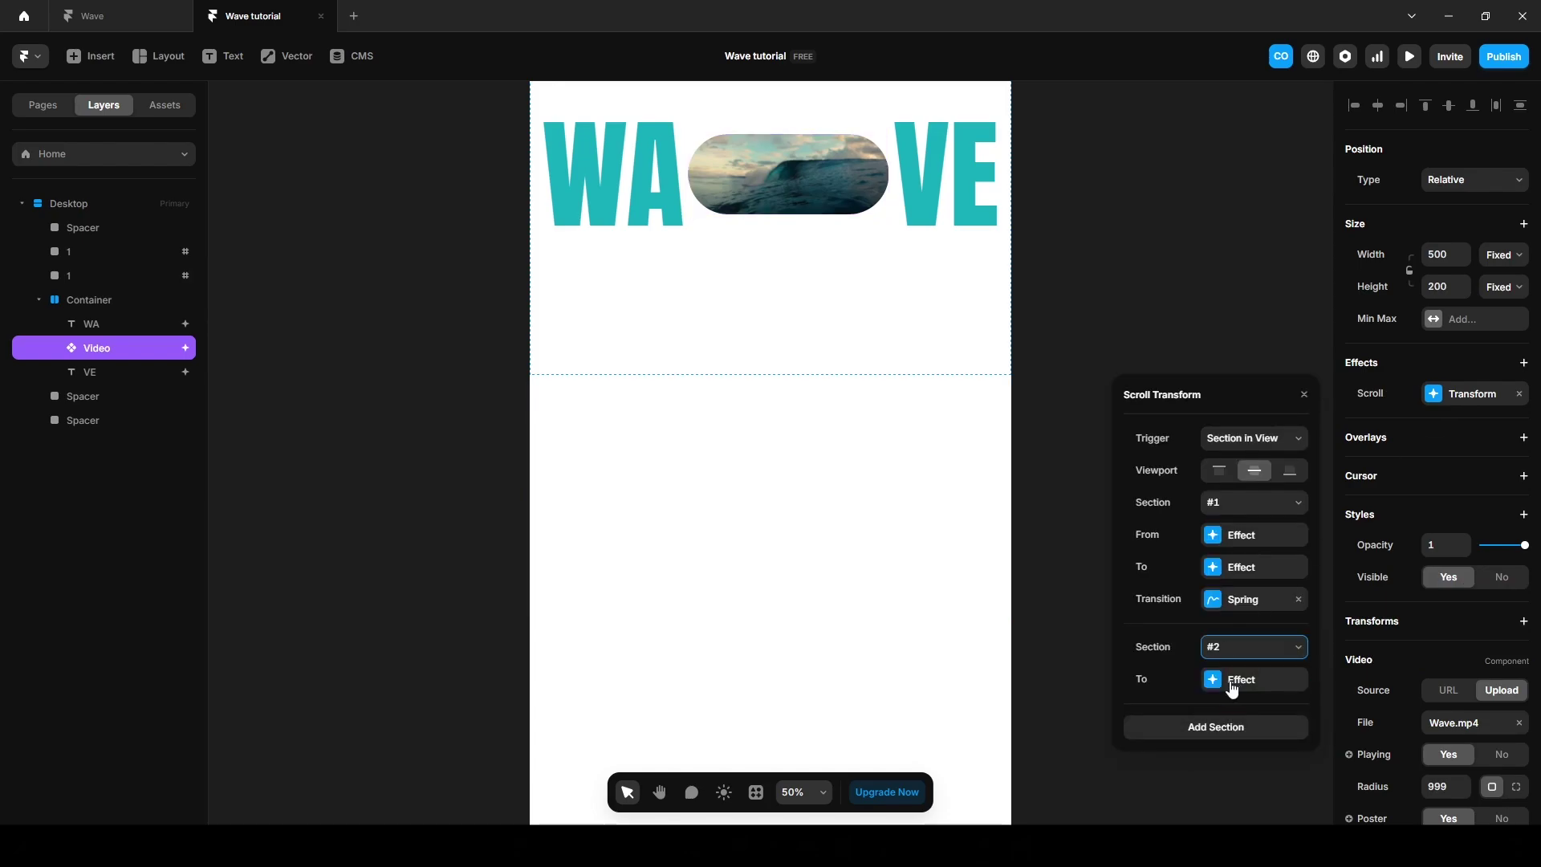
left_click(1230, 679)
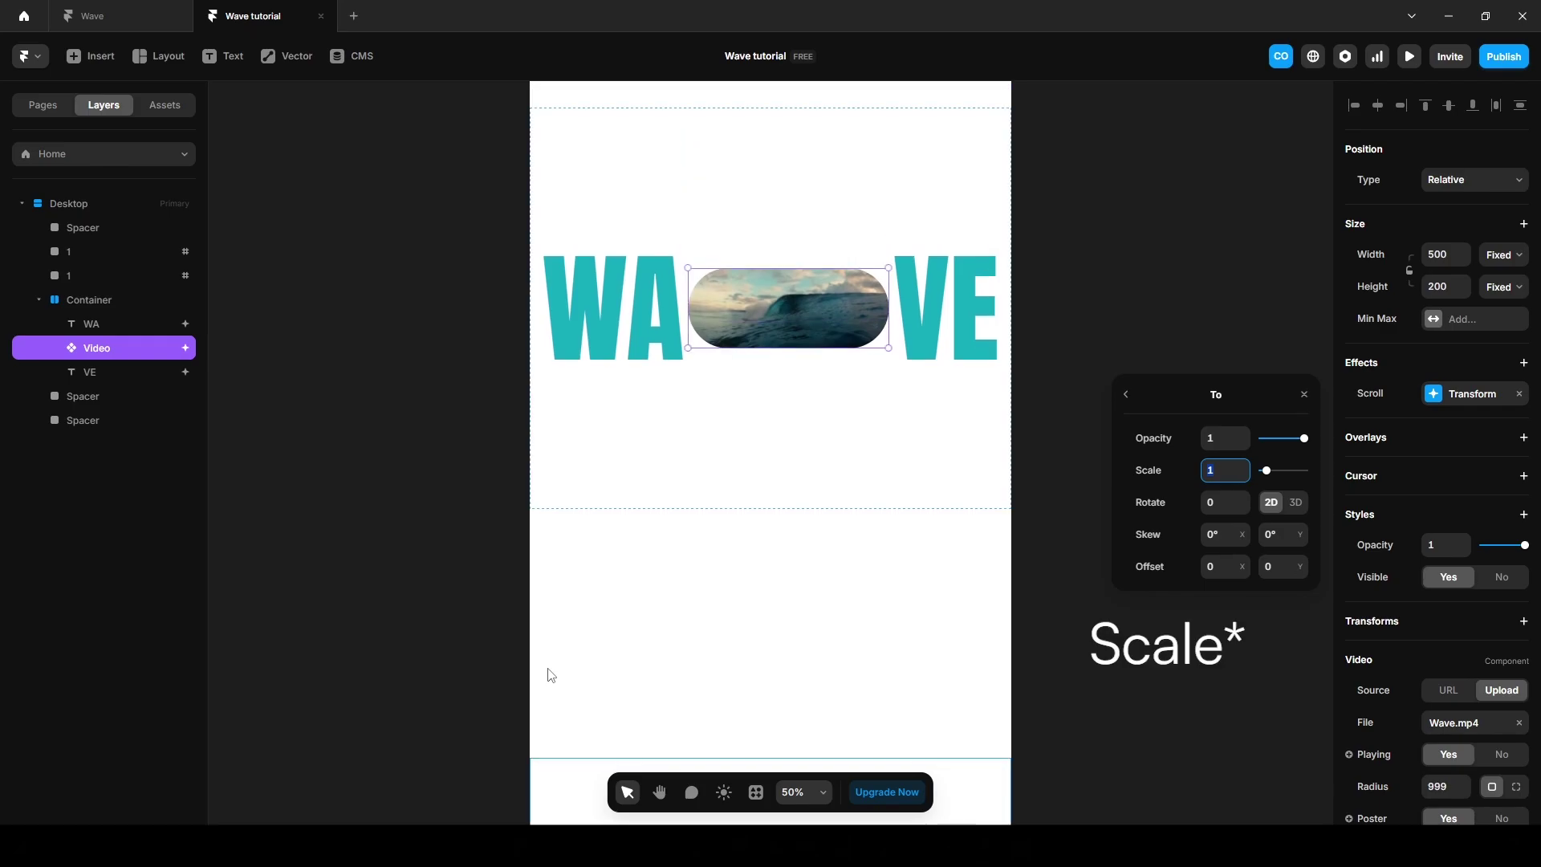
type(".1")
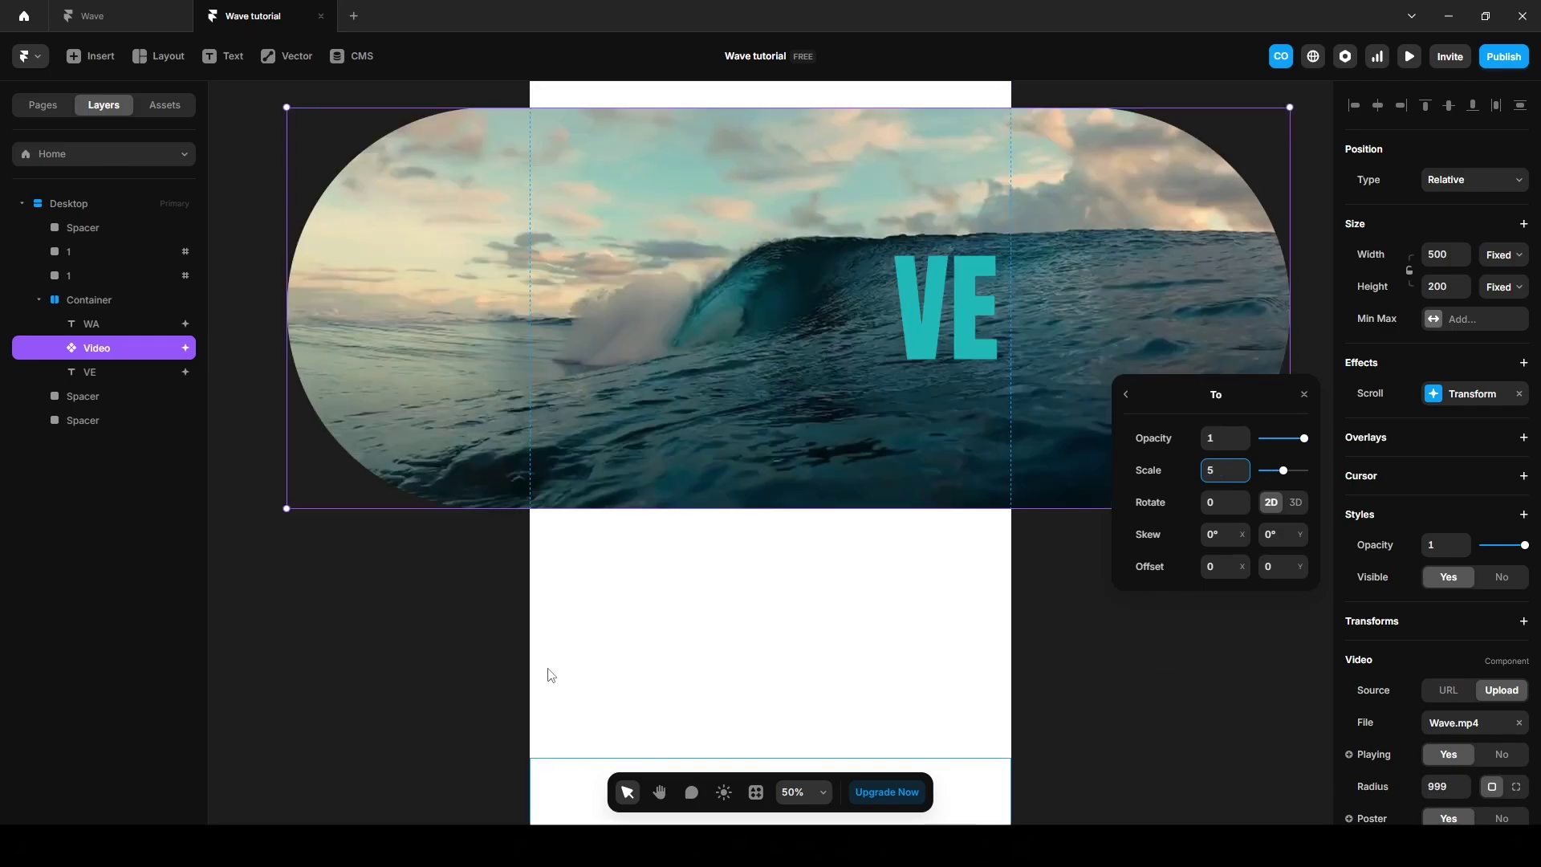
key("Escape")
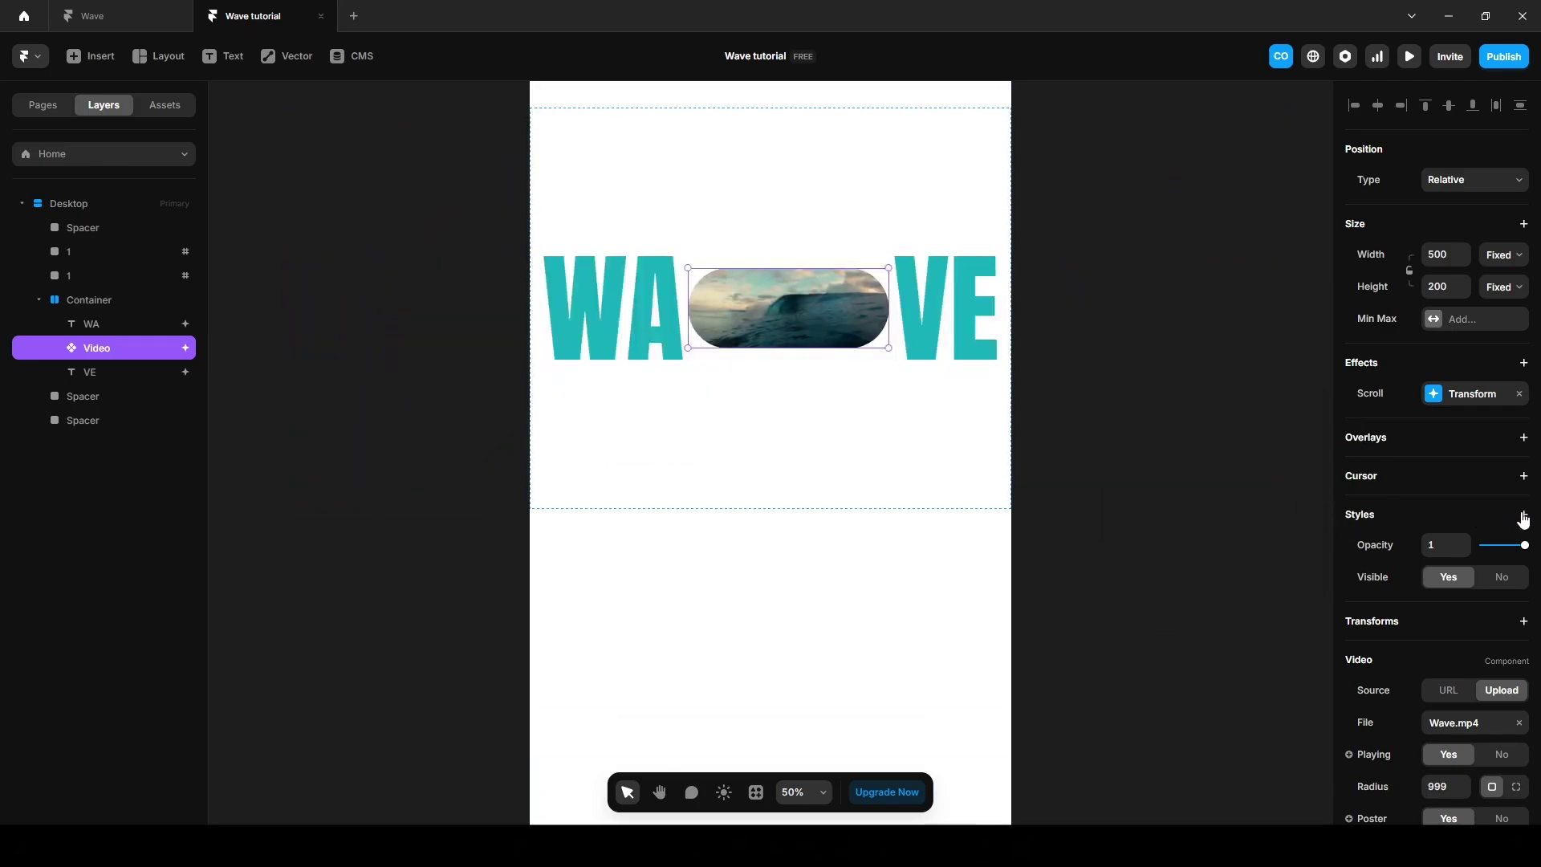
Give the video a Z Index of 10.
left_click(1523, 514)
left_click(1385, 708)
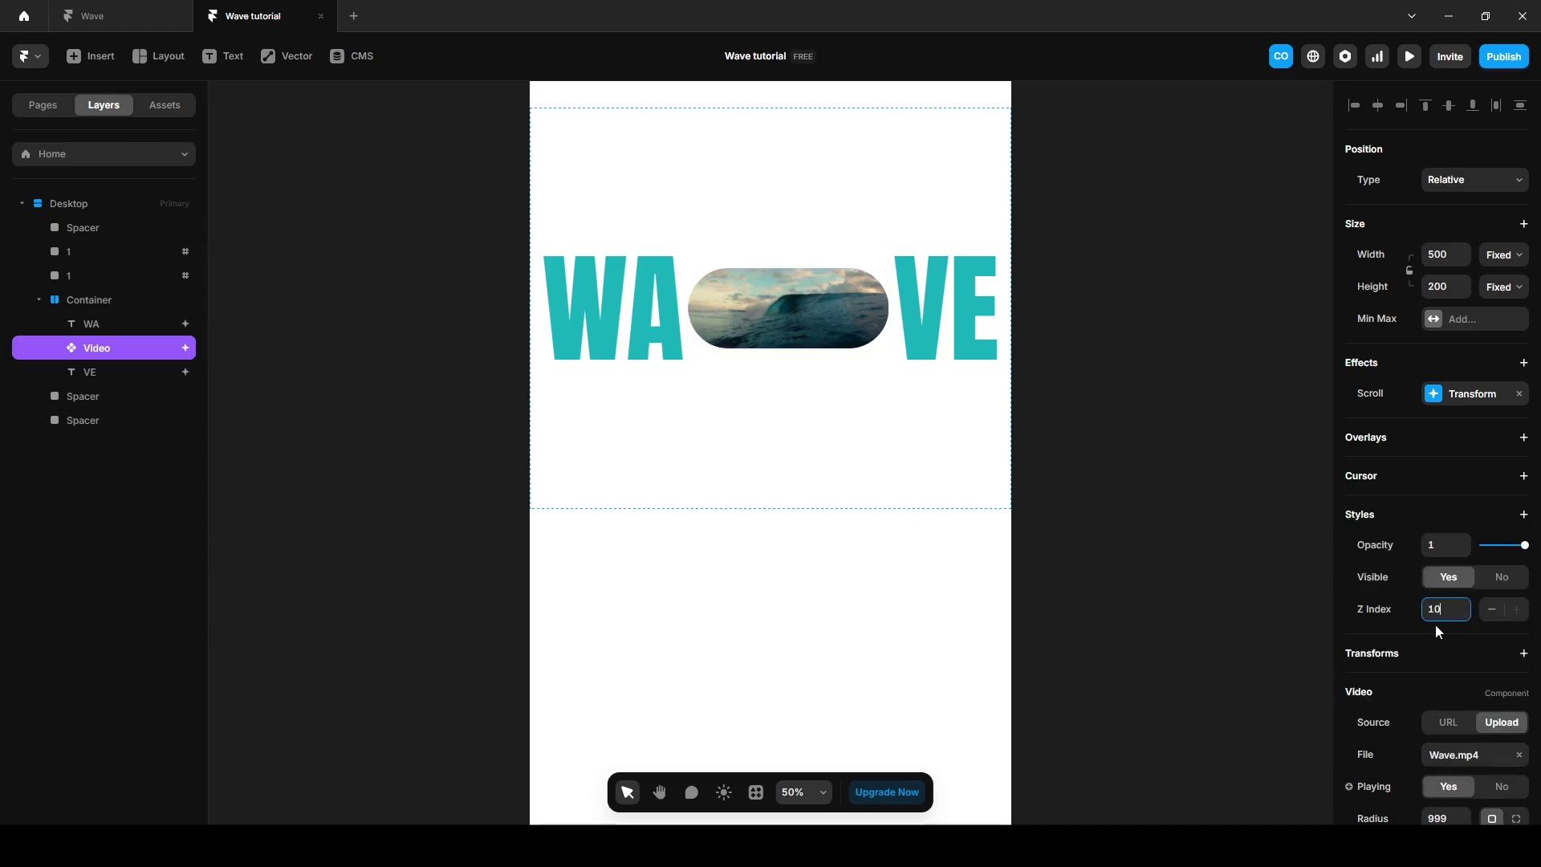
left_click(1209, 562)
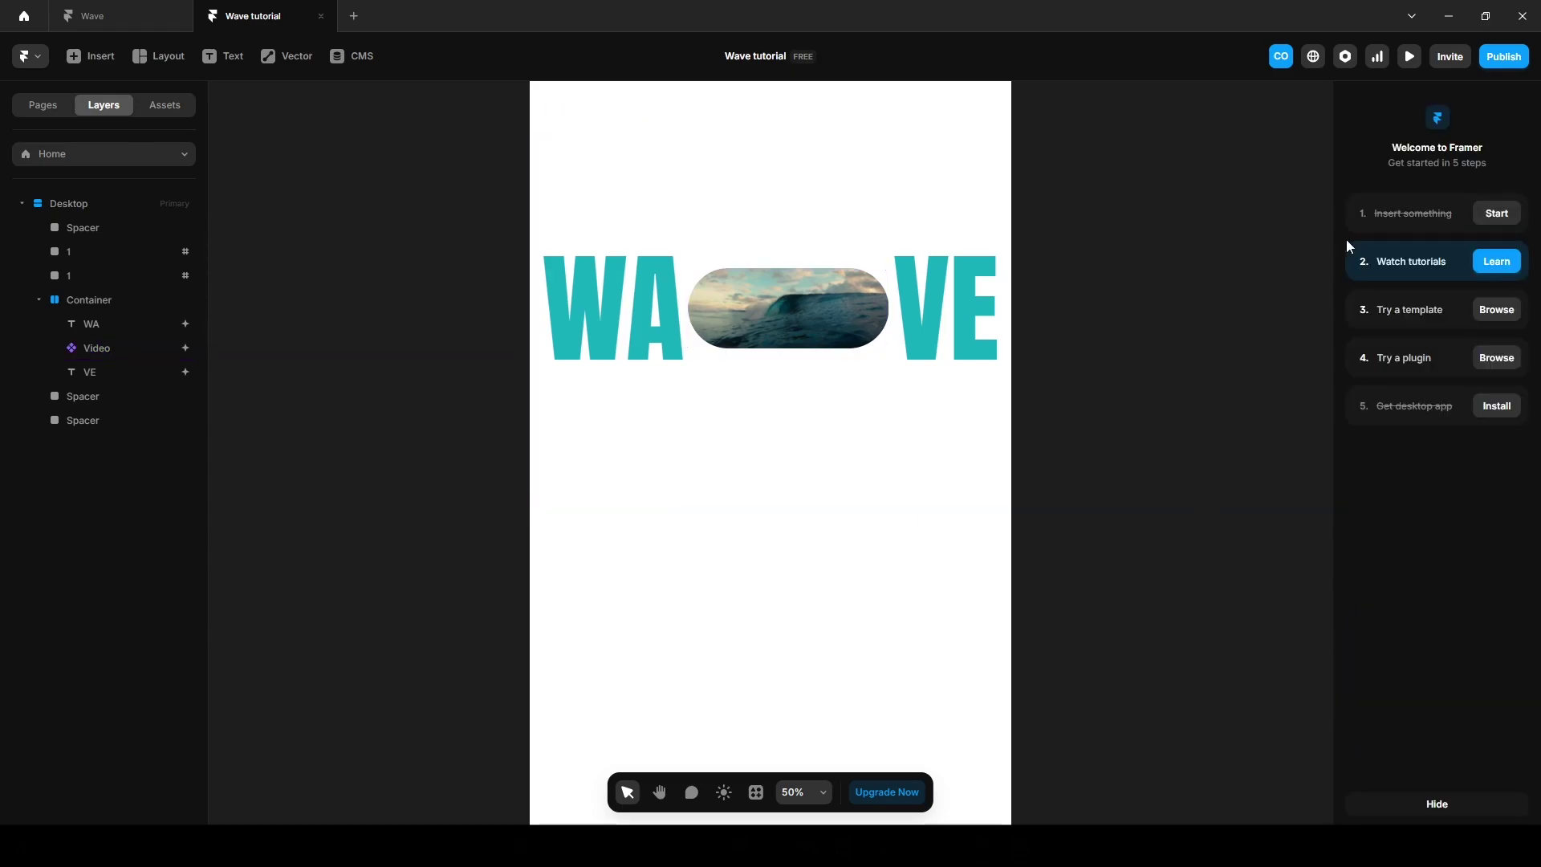
Preview the page, scrolling down and back up to watch the video fill the screen.
left_click(1409, 57)
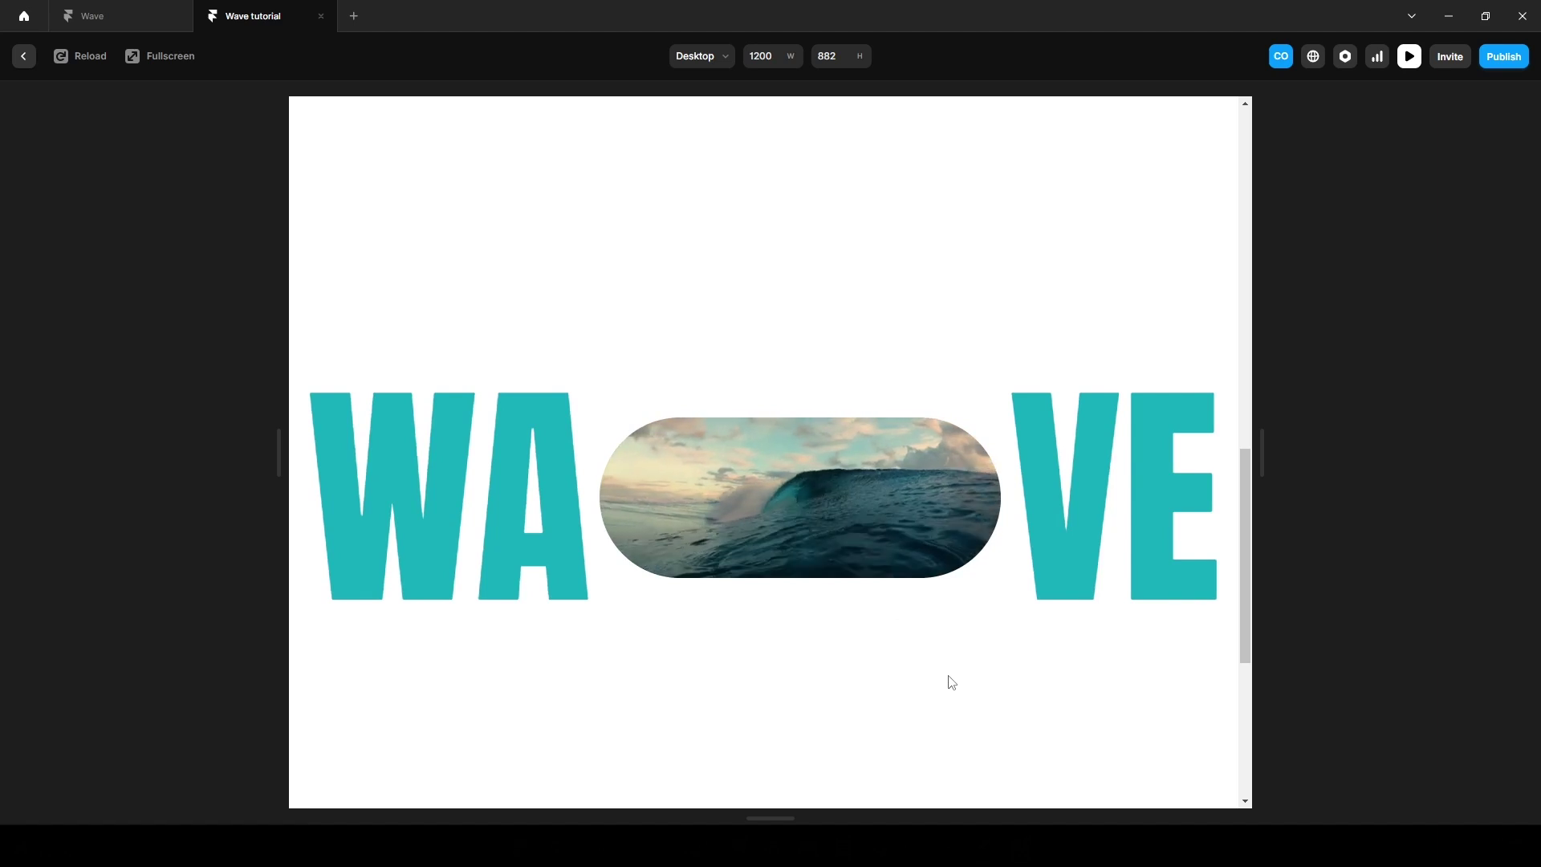
scroll(948, 678, "down", 5)
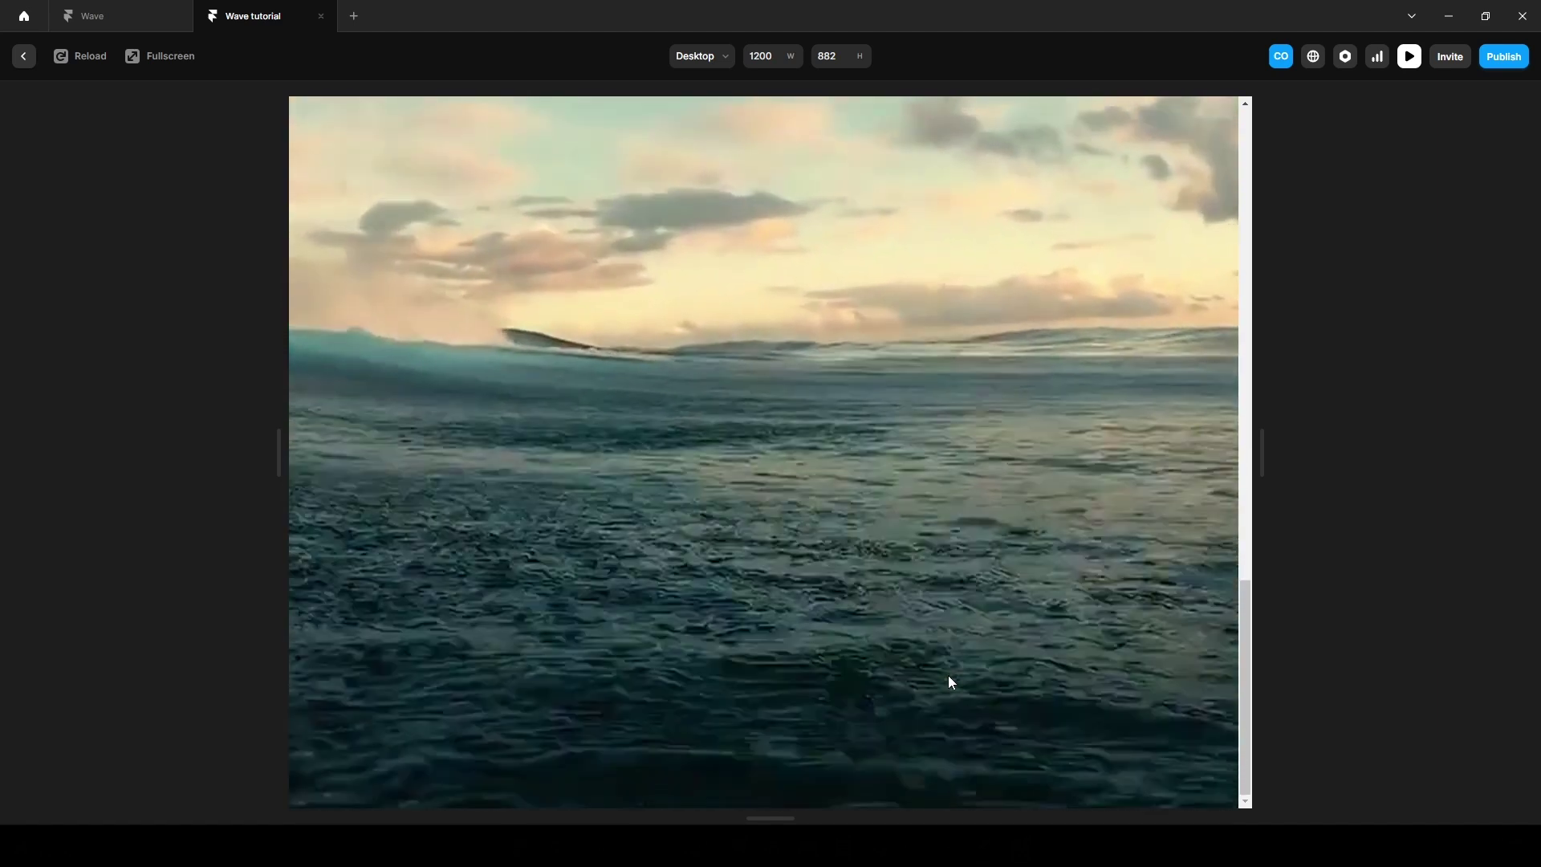
scroll(950, 571, "up", 5)
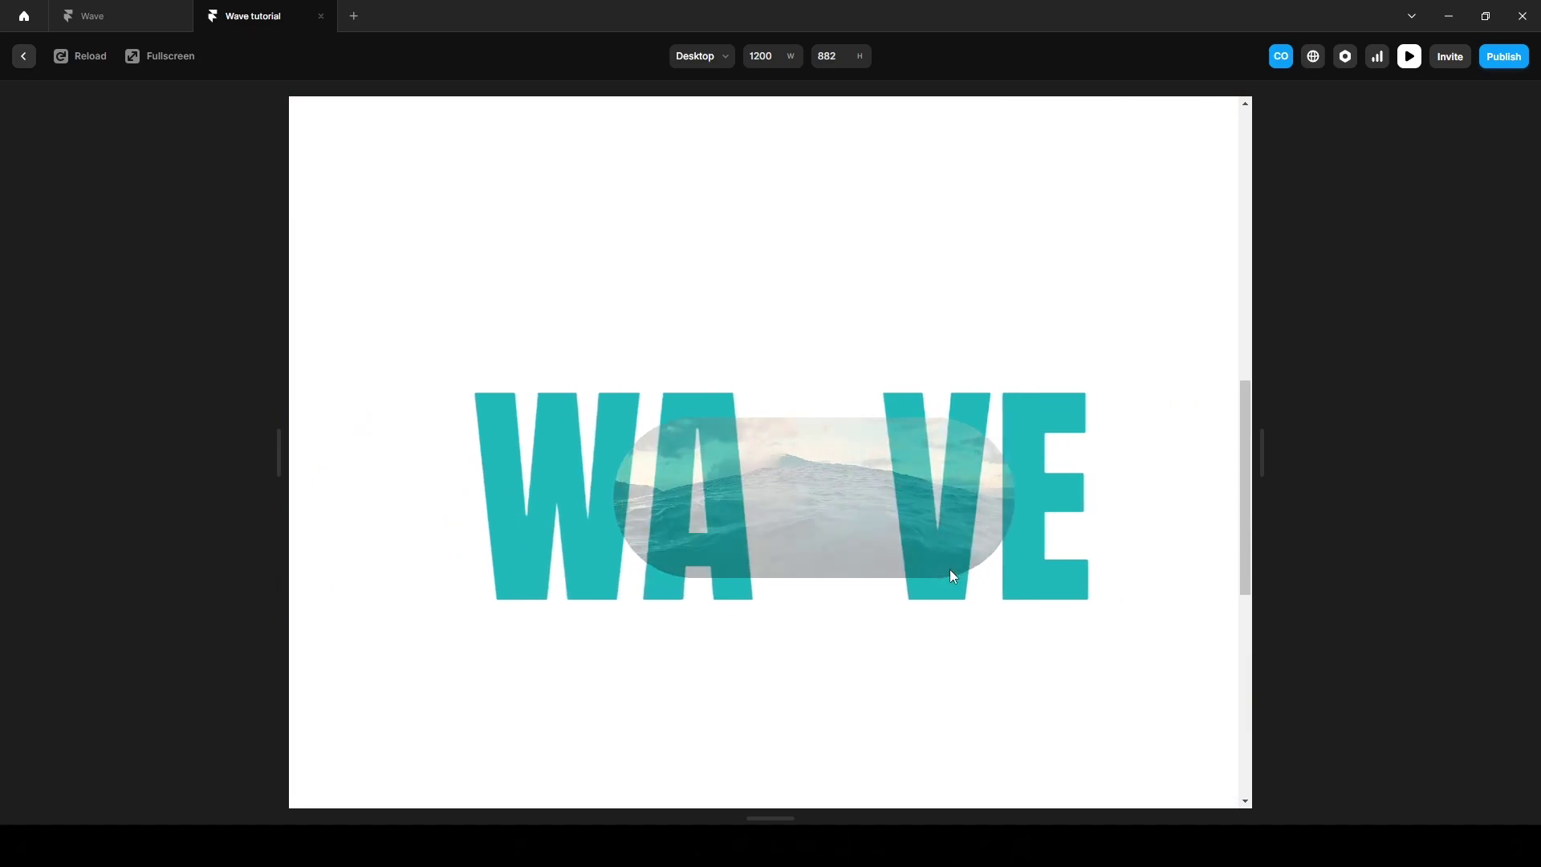
scroll(950, 570, "up", 4)
scroll(960, 570, "down", 2)
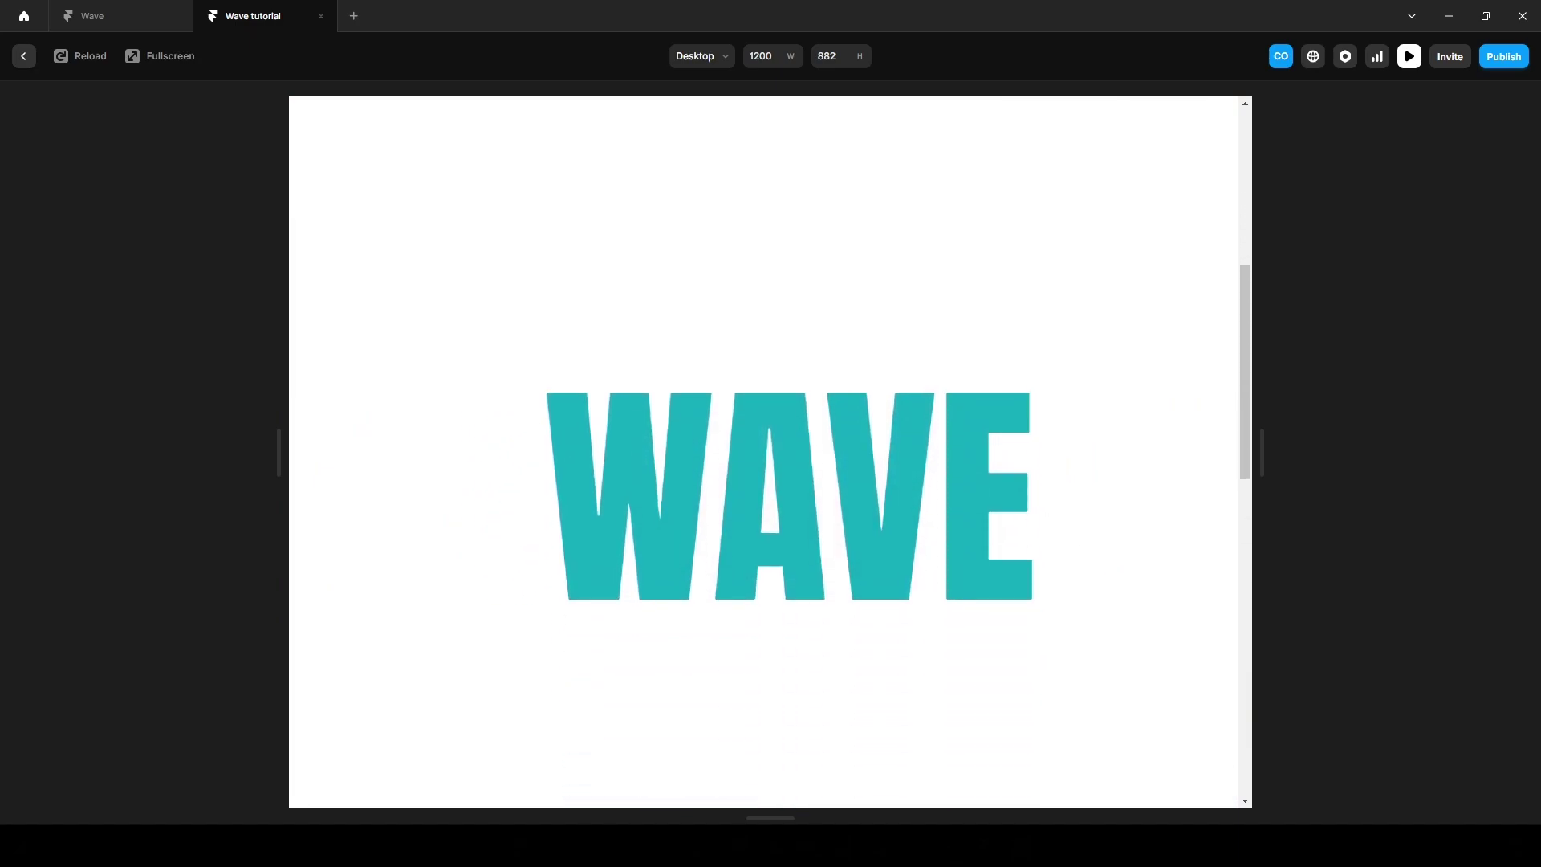